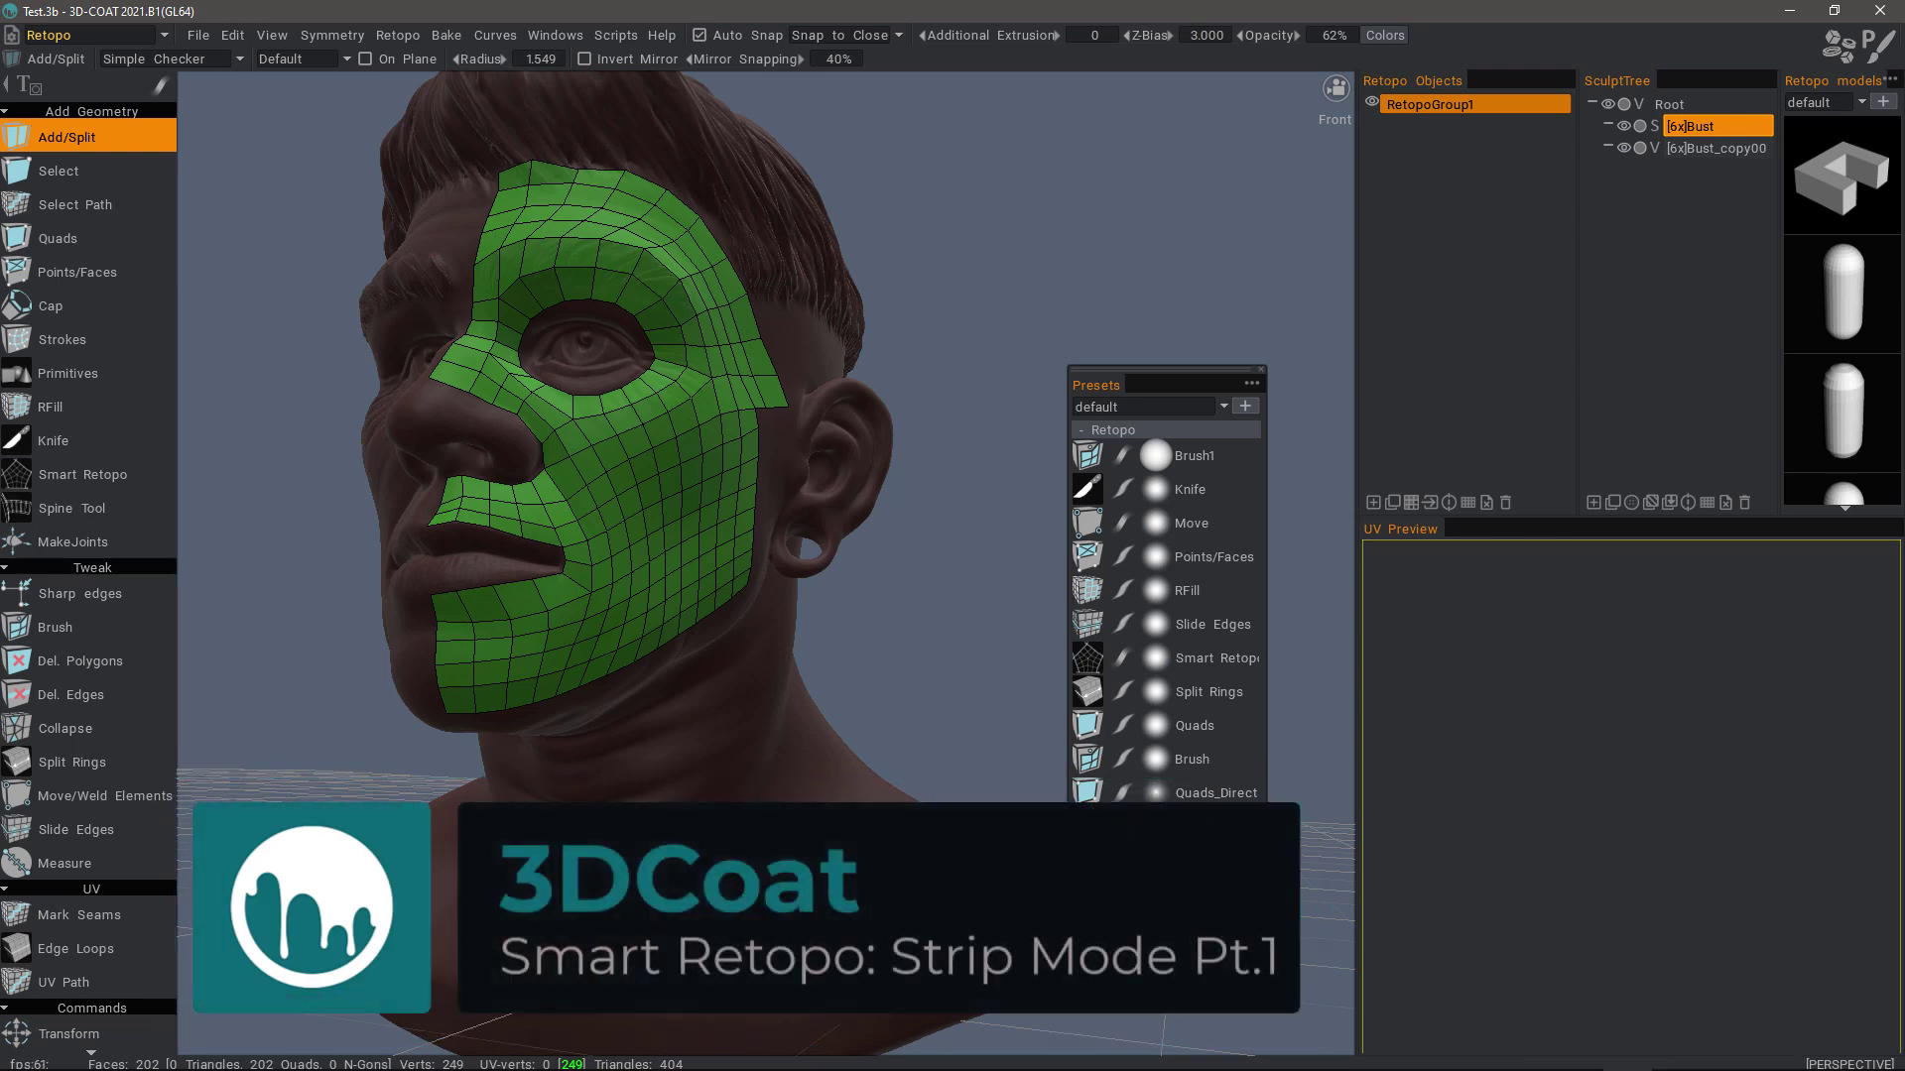
Choose the Smart Retopo tool and set its Mode to Strip
click(113, 478)
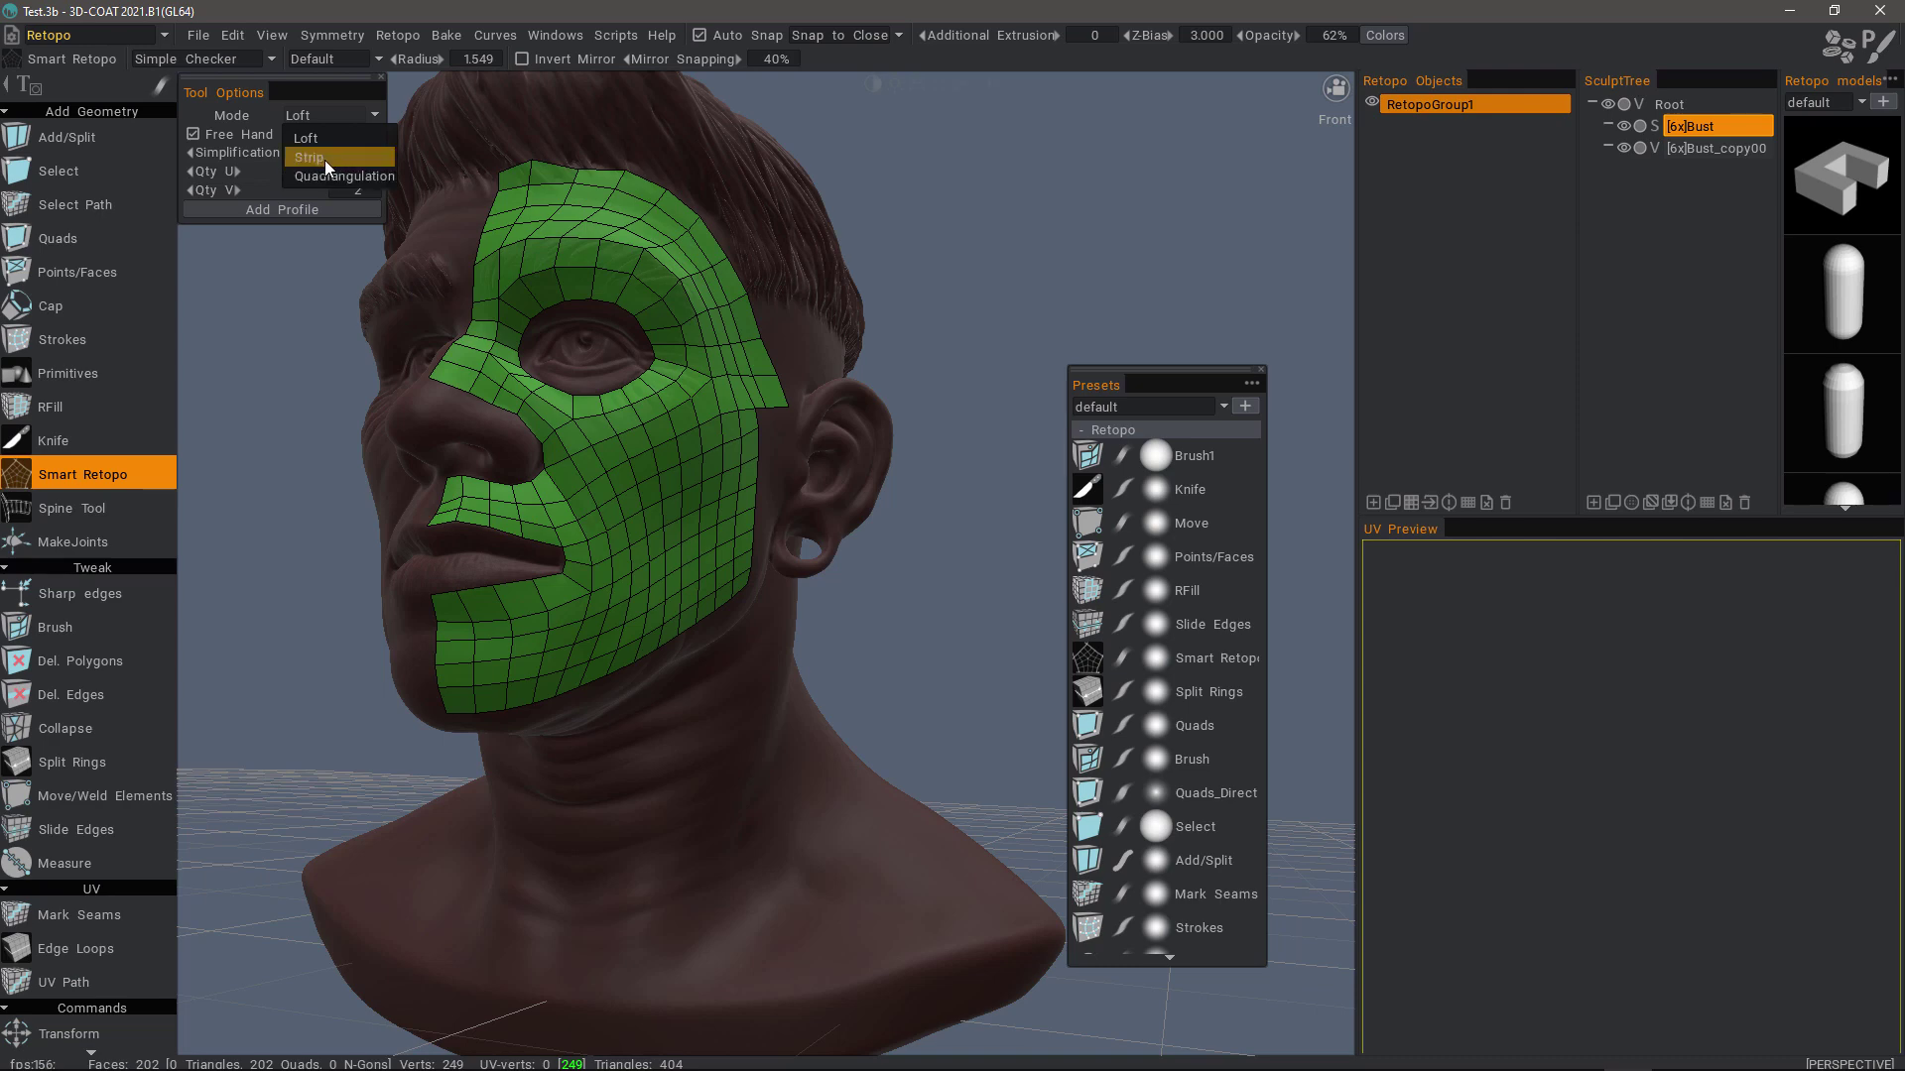
click(327, 158)
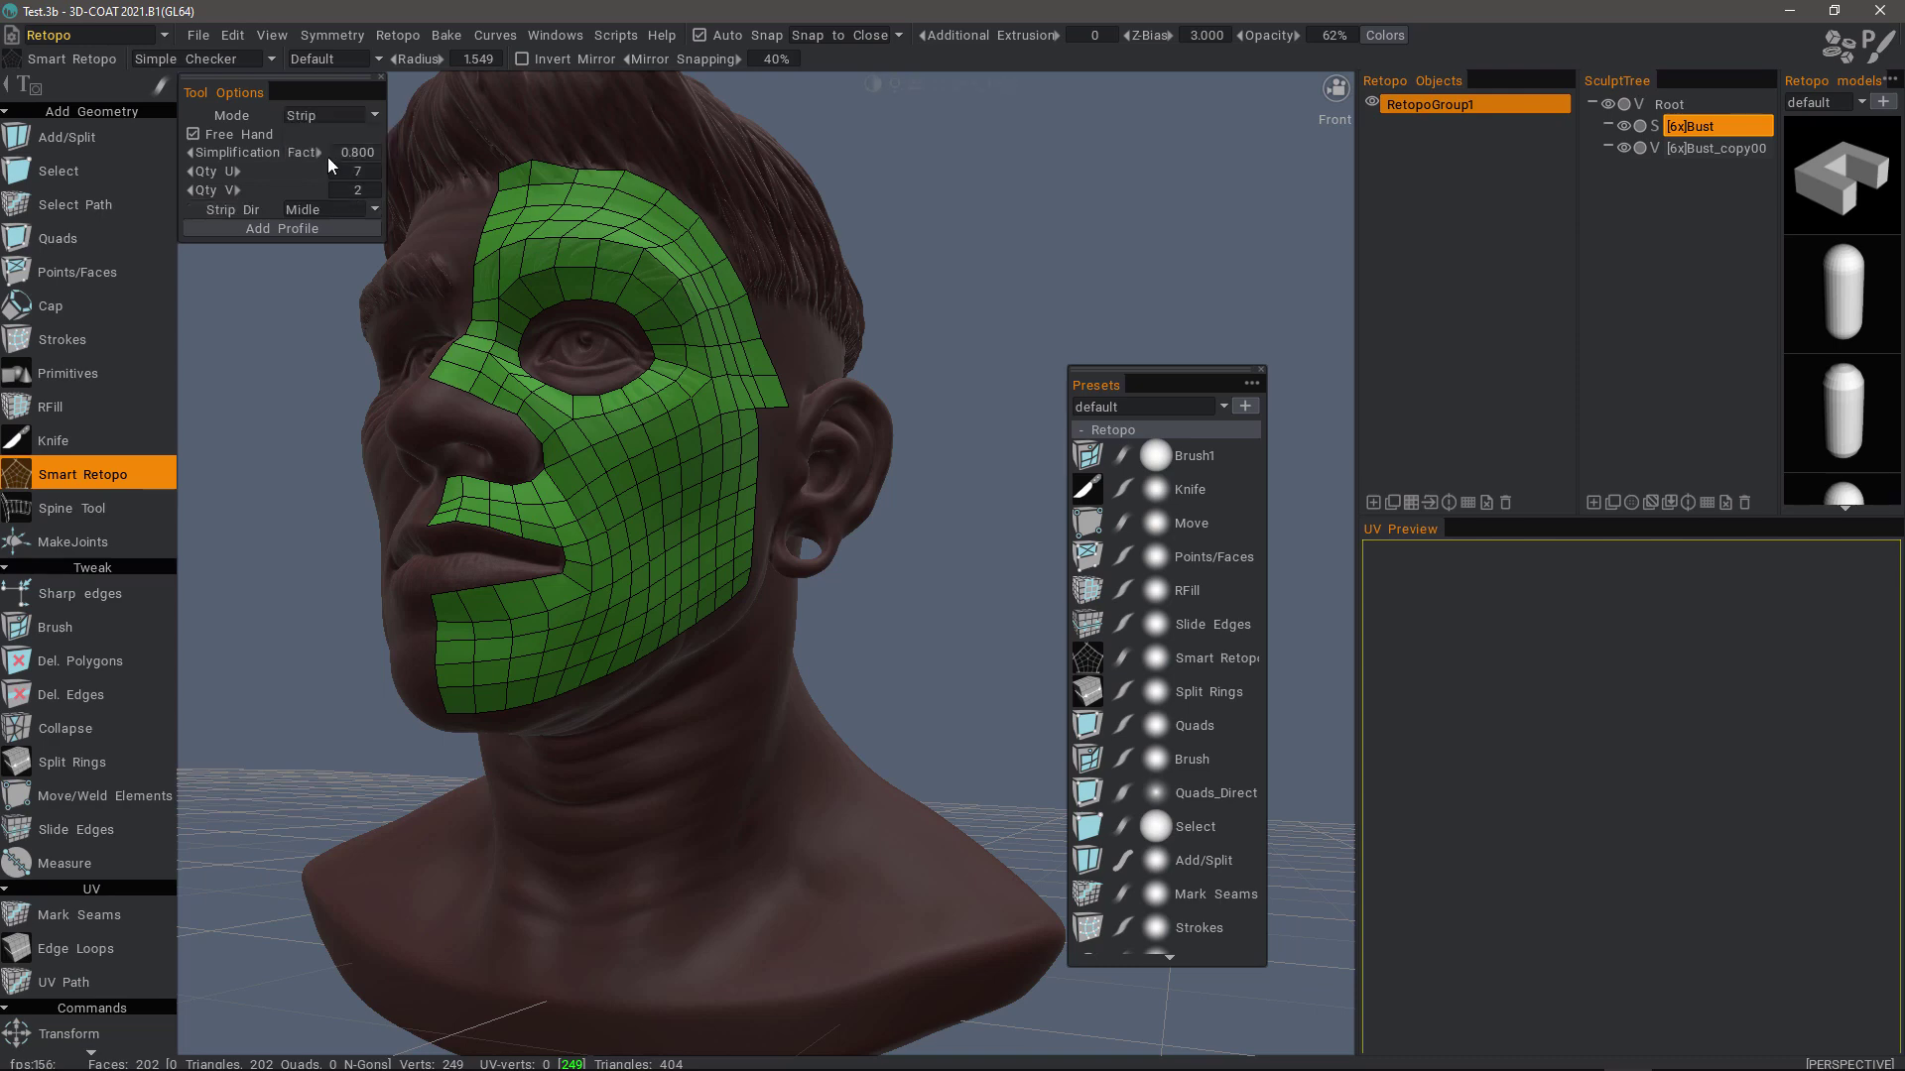
Sketch trial quad strips along the brow and cheek from front and side views
mouse_move(311, 425)
mouse_down()
mouse_move(389, 401)
mouse_move(417, 418)
mouse_up()
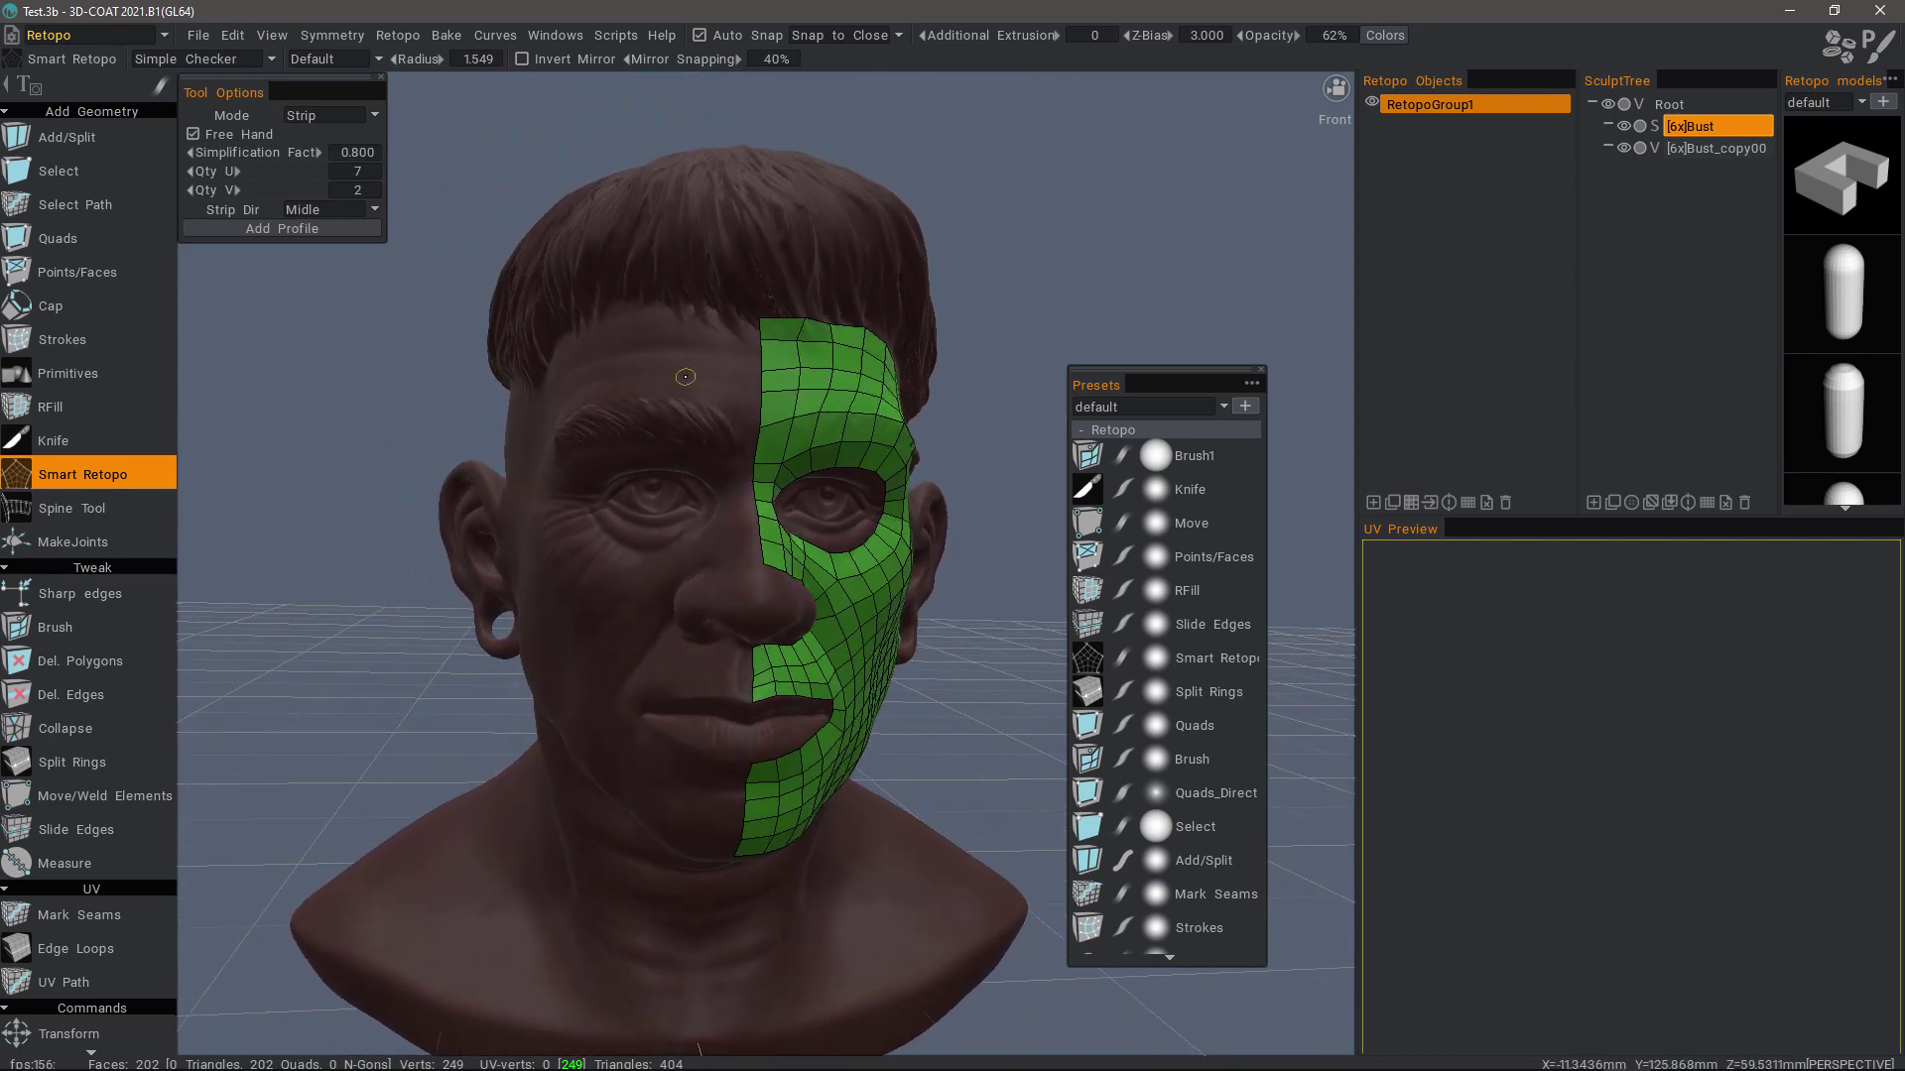
drag(733, 378, 622, 360)
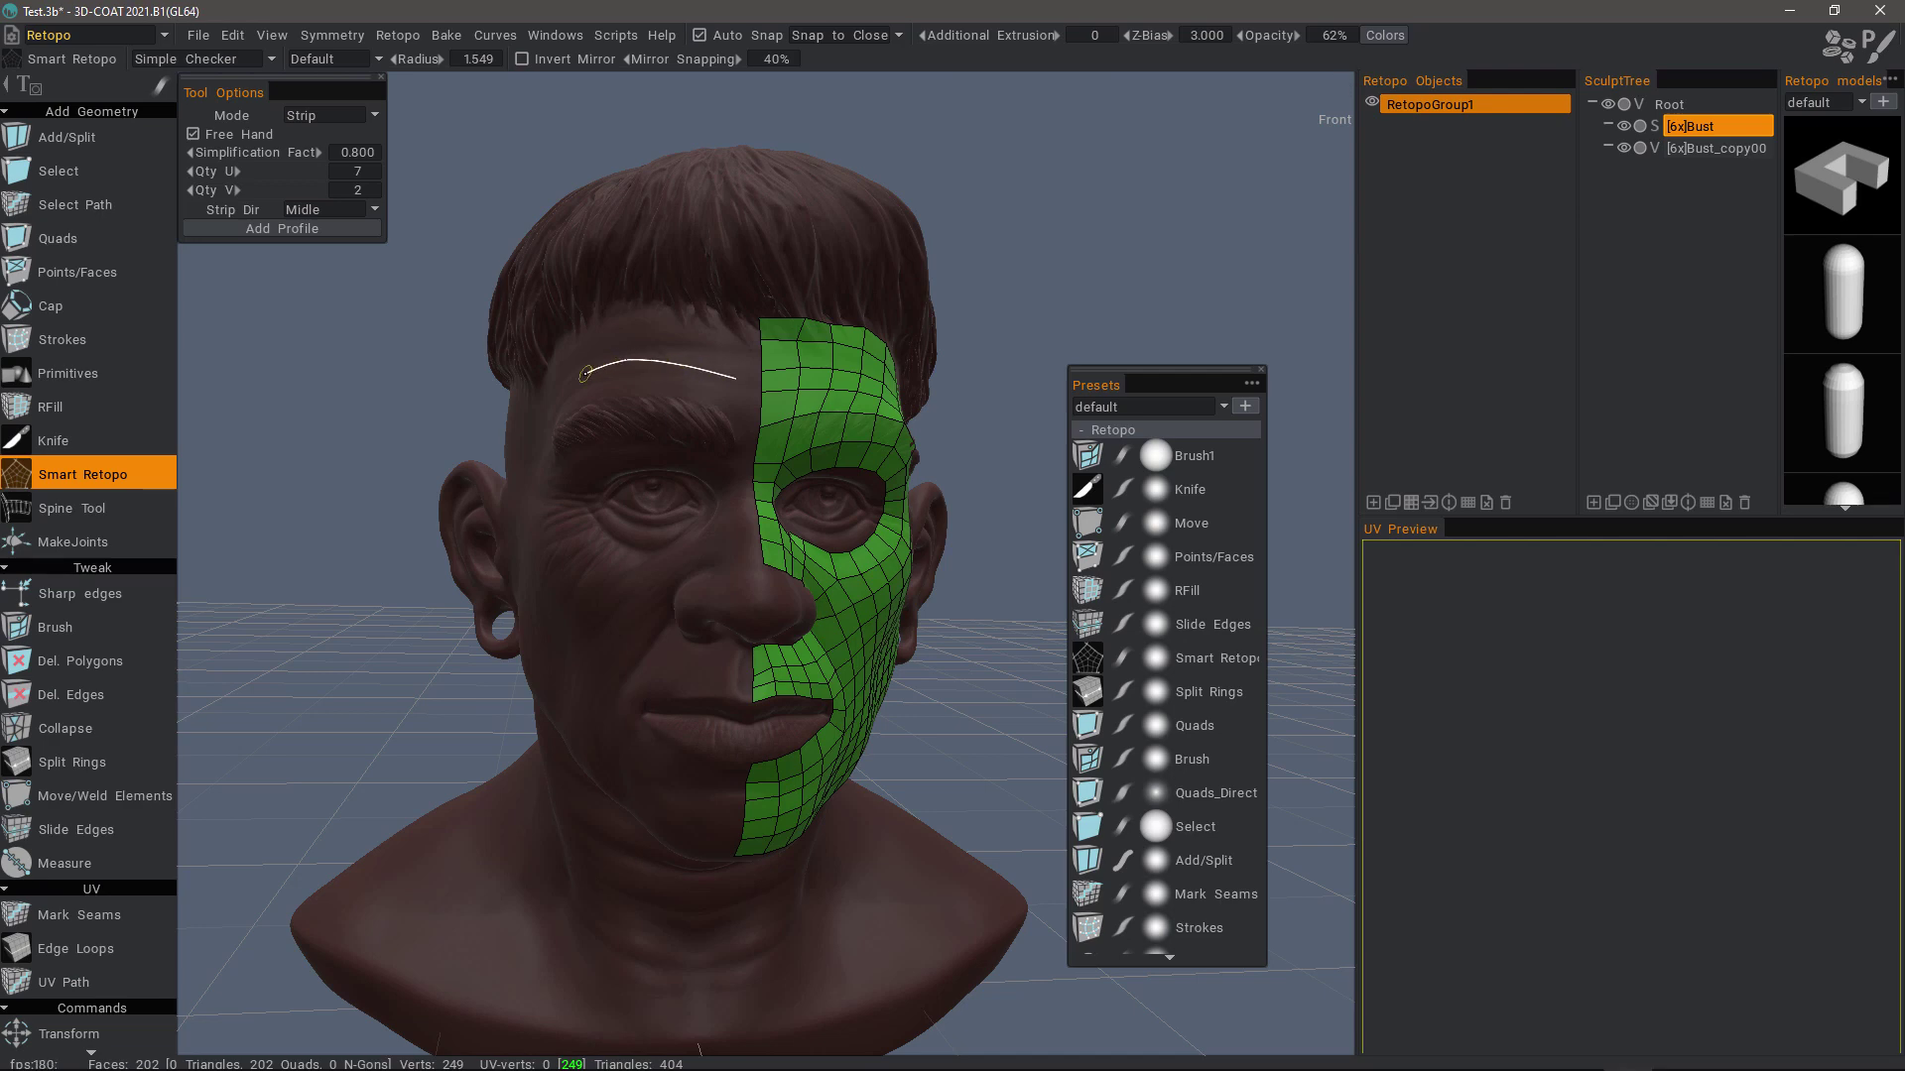
middle_drag(551, 406, 702, 380)
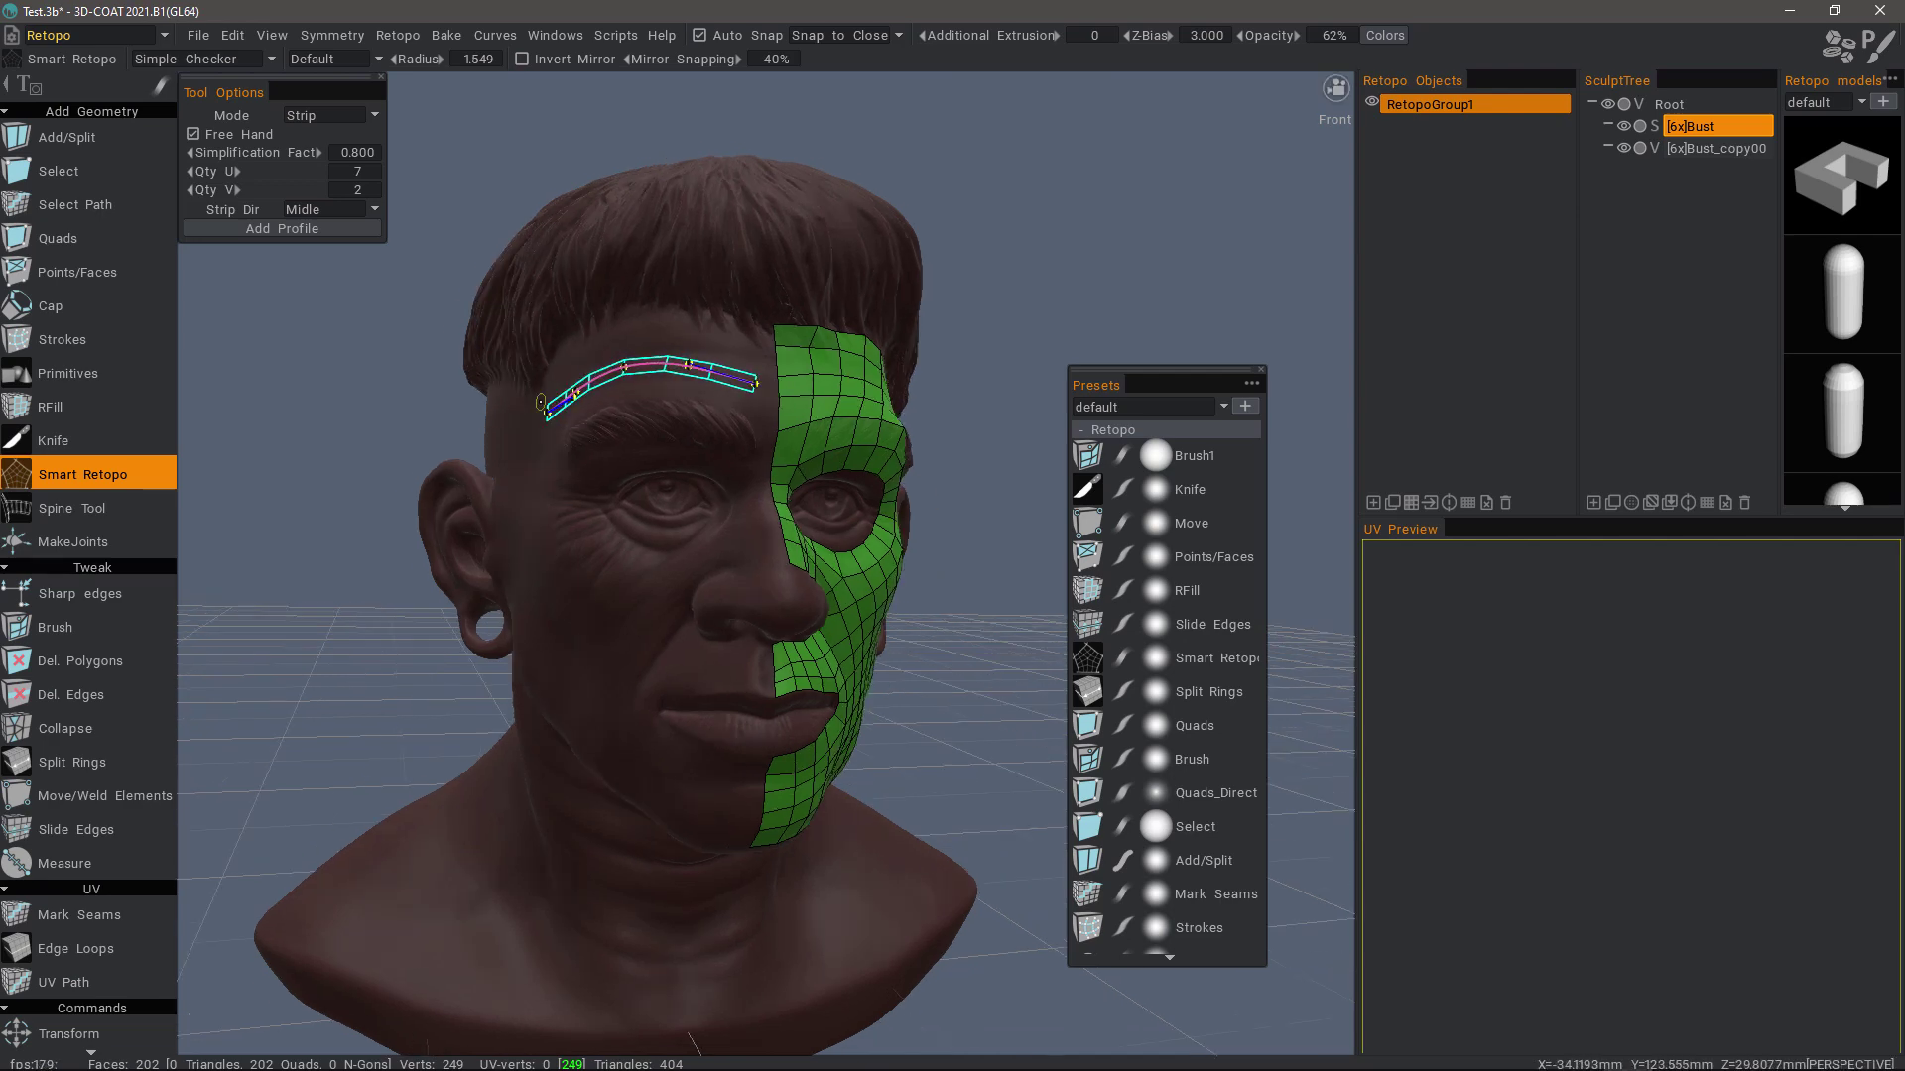
middle_drag(530, 419, 644, 628)
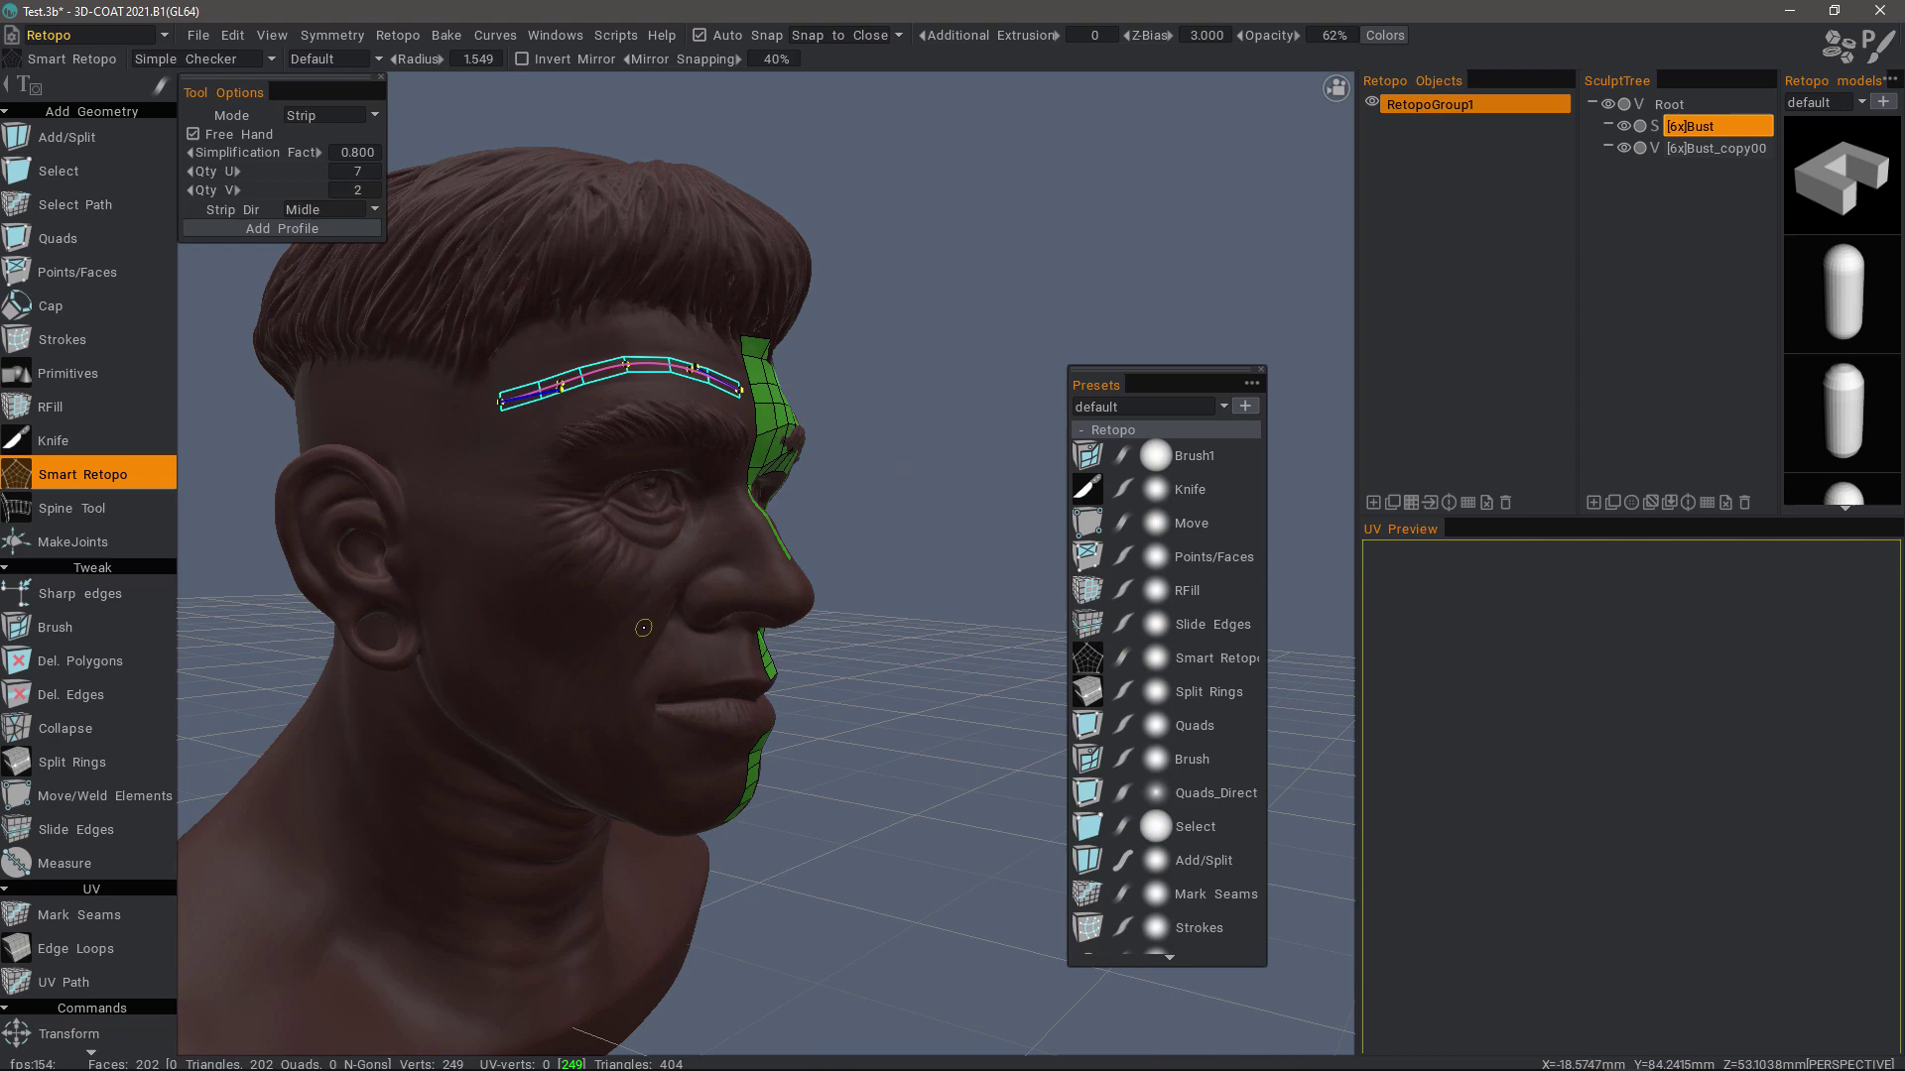
mouse_move(651, 605)
mouse_down()
mouse_move(571, 566)
mouse_move(526, 513)
mouse_up()
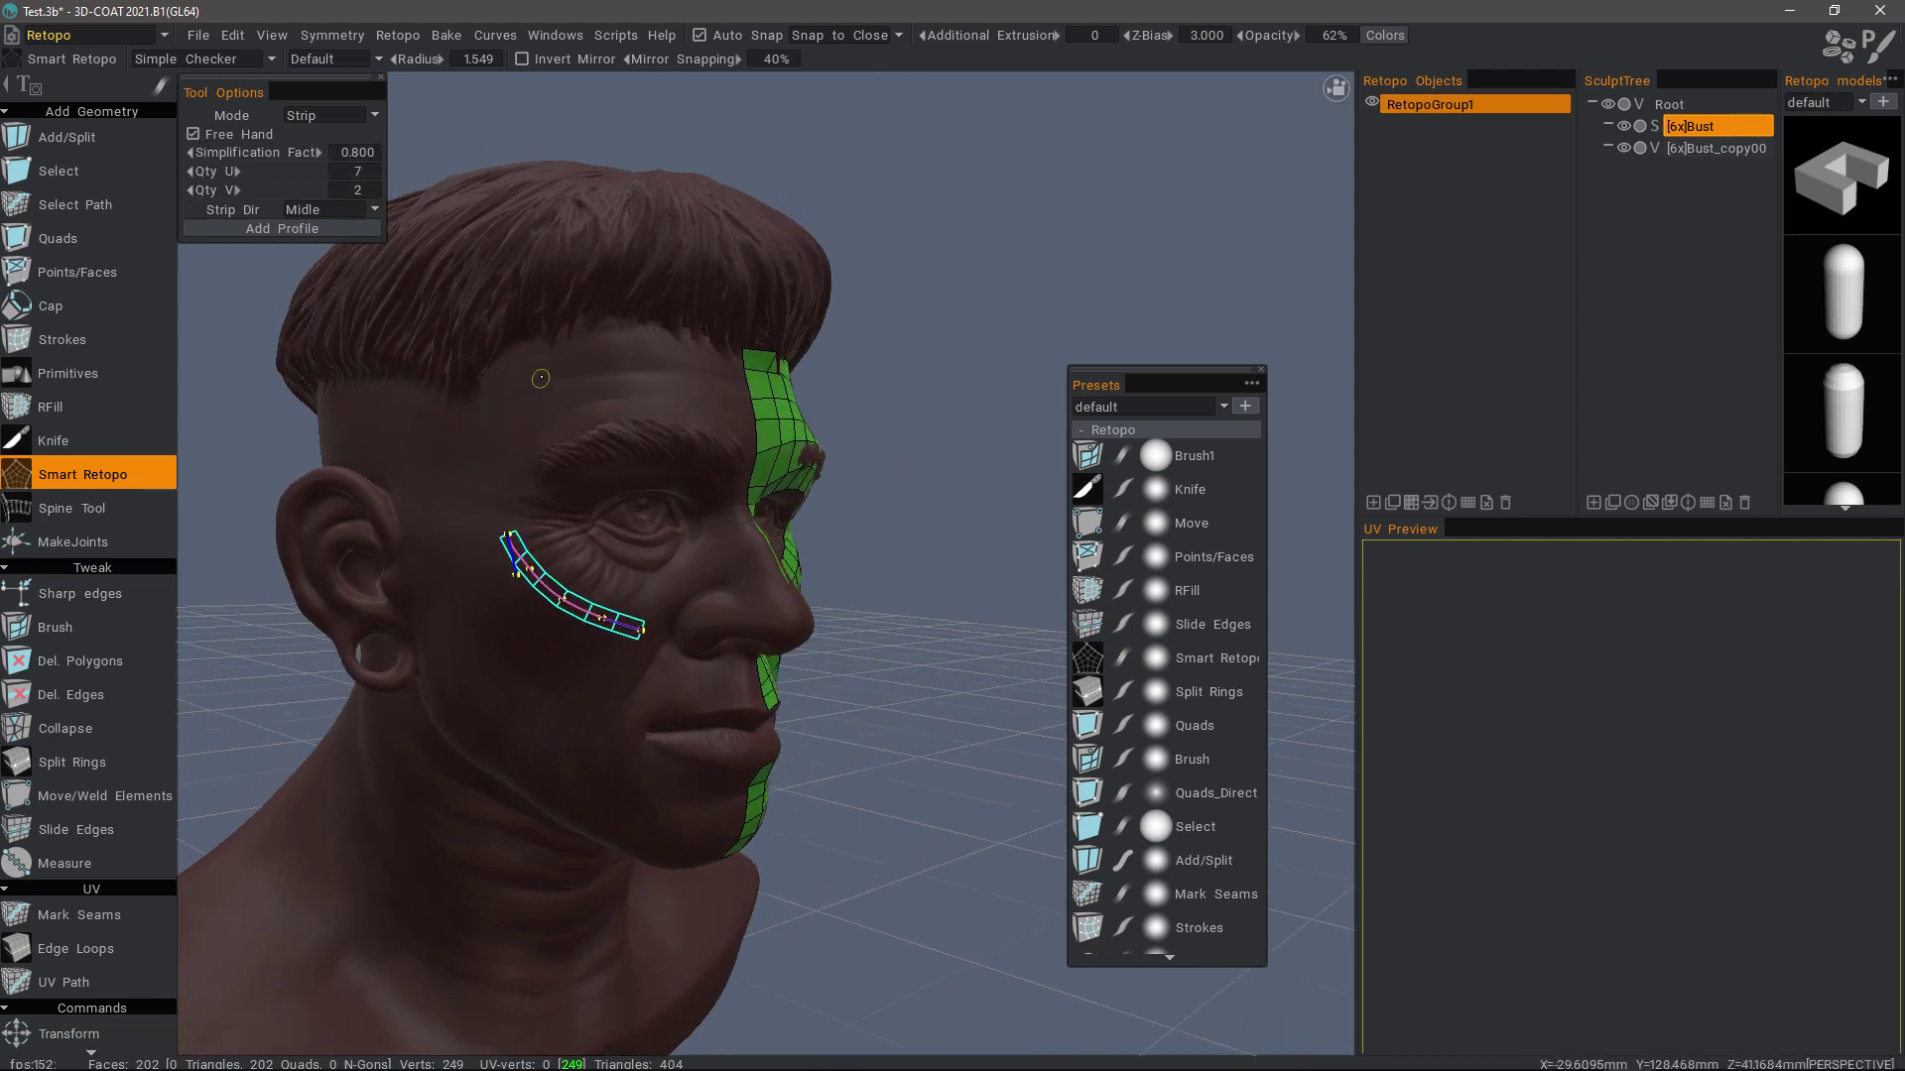
middle_drag(526, 513, 610, 501)
mouse_move(610, 500)
mouse_down()
mouse_move(493, 489)
mouse_move(392, 530)
mouse_up()
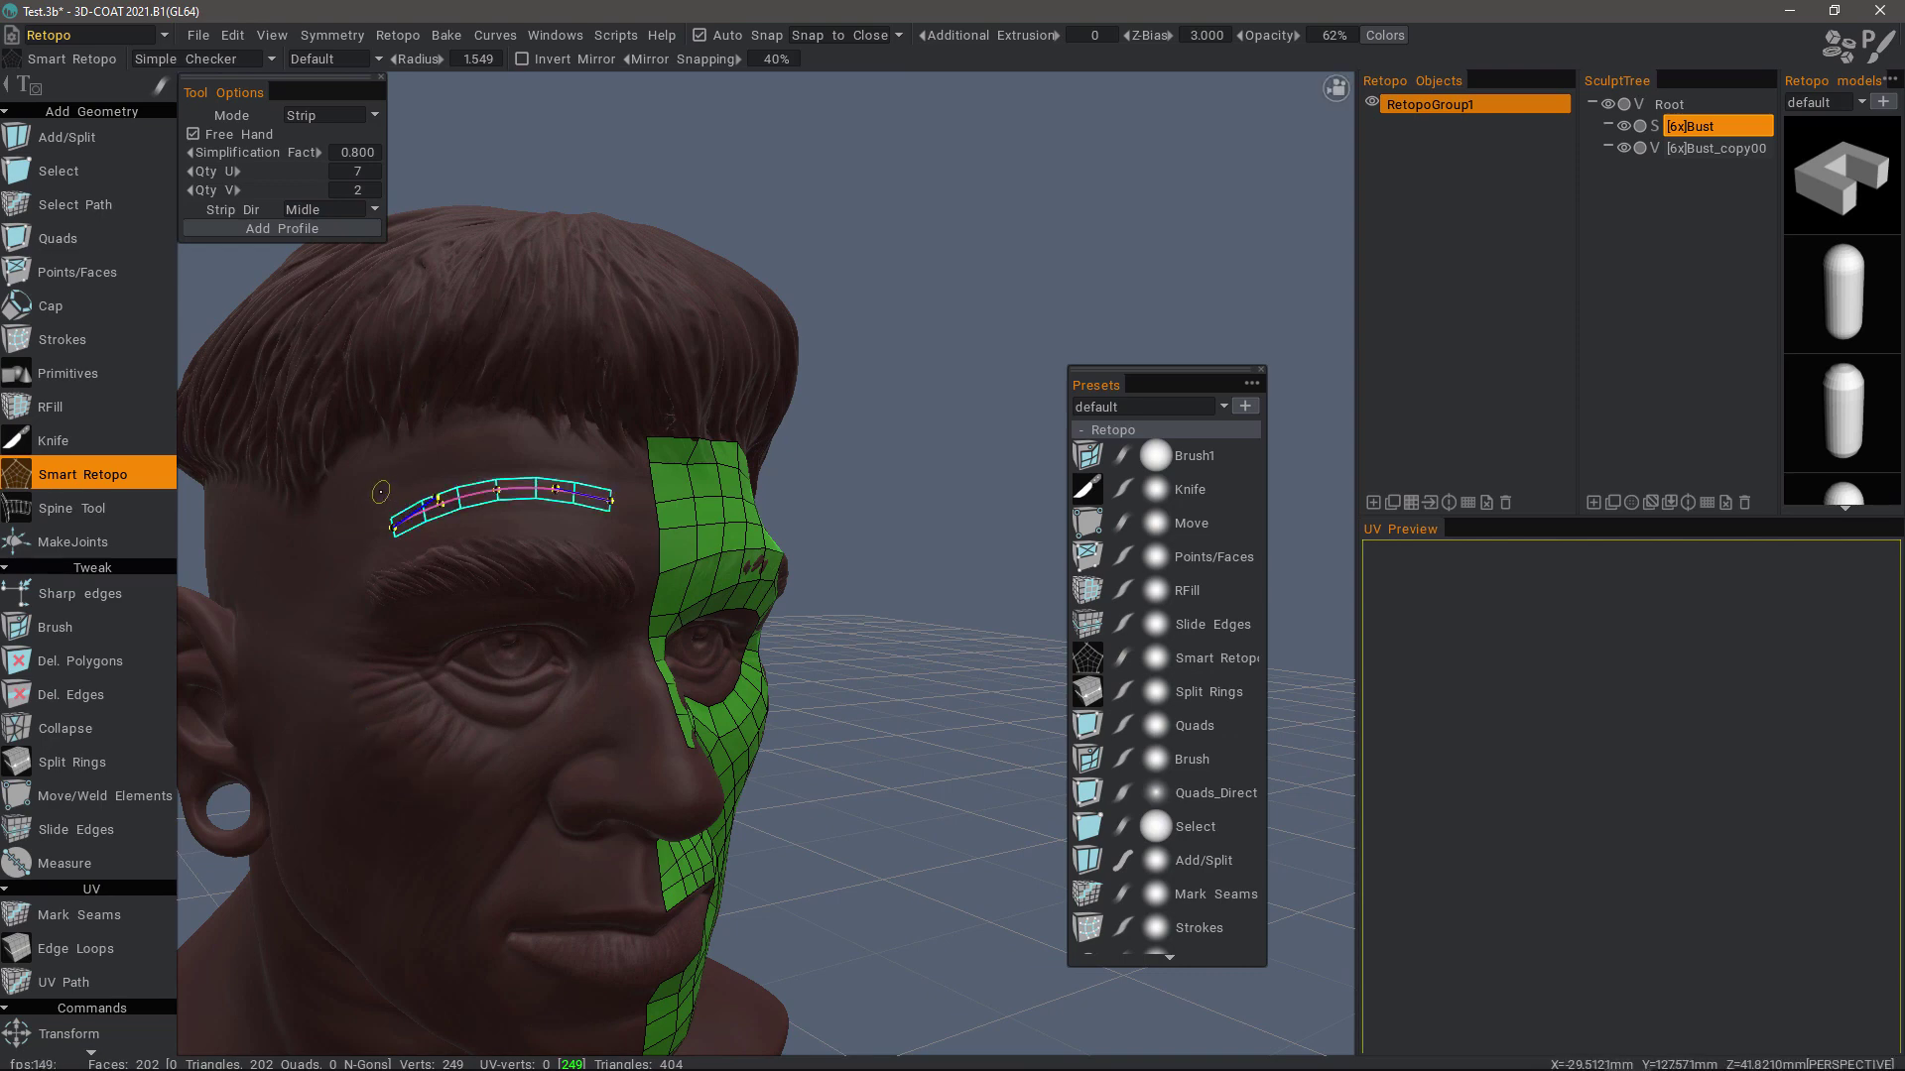
Reframe the view and sketch a pending seven-by-two quad strip under the eye
middle_drag(556, 467, 451, 468)
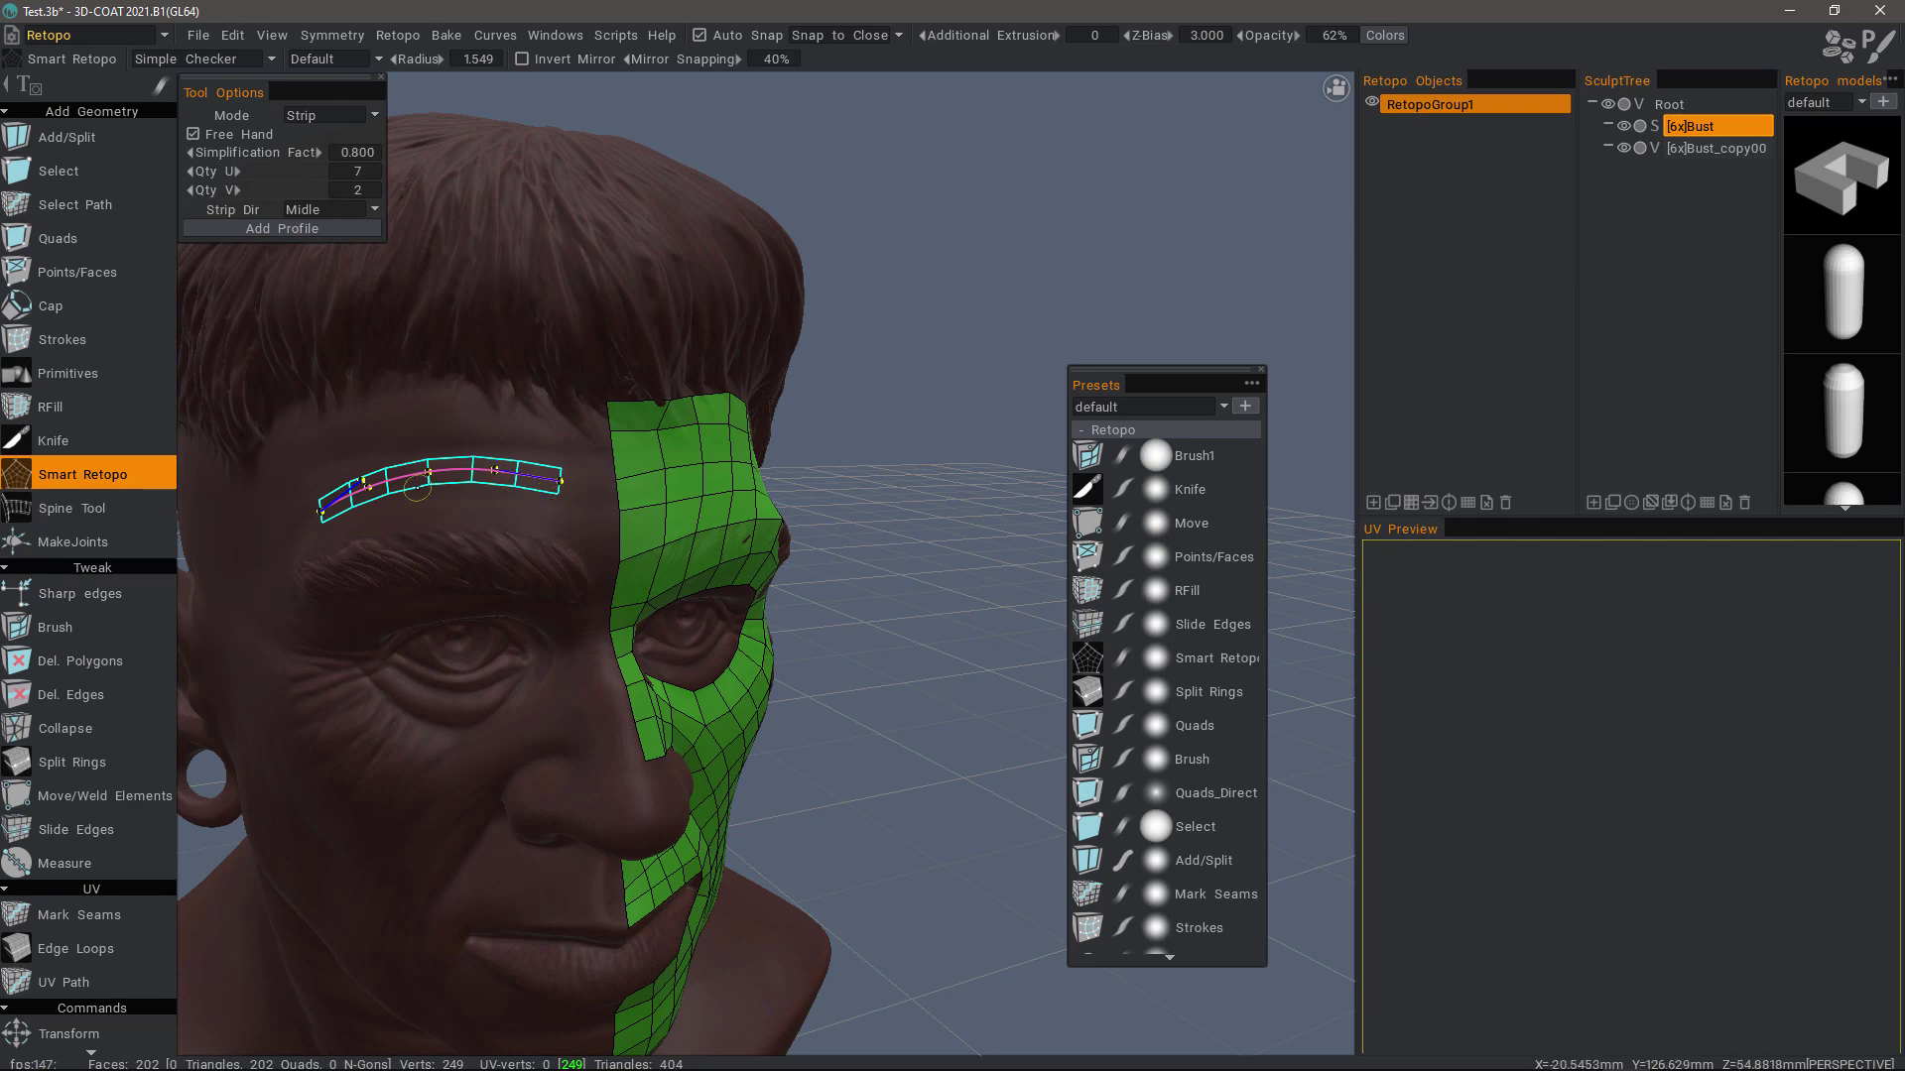
middle_drag(416, 488, 608, 466)
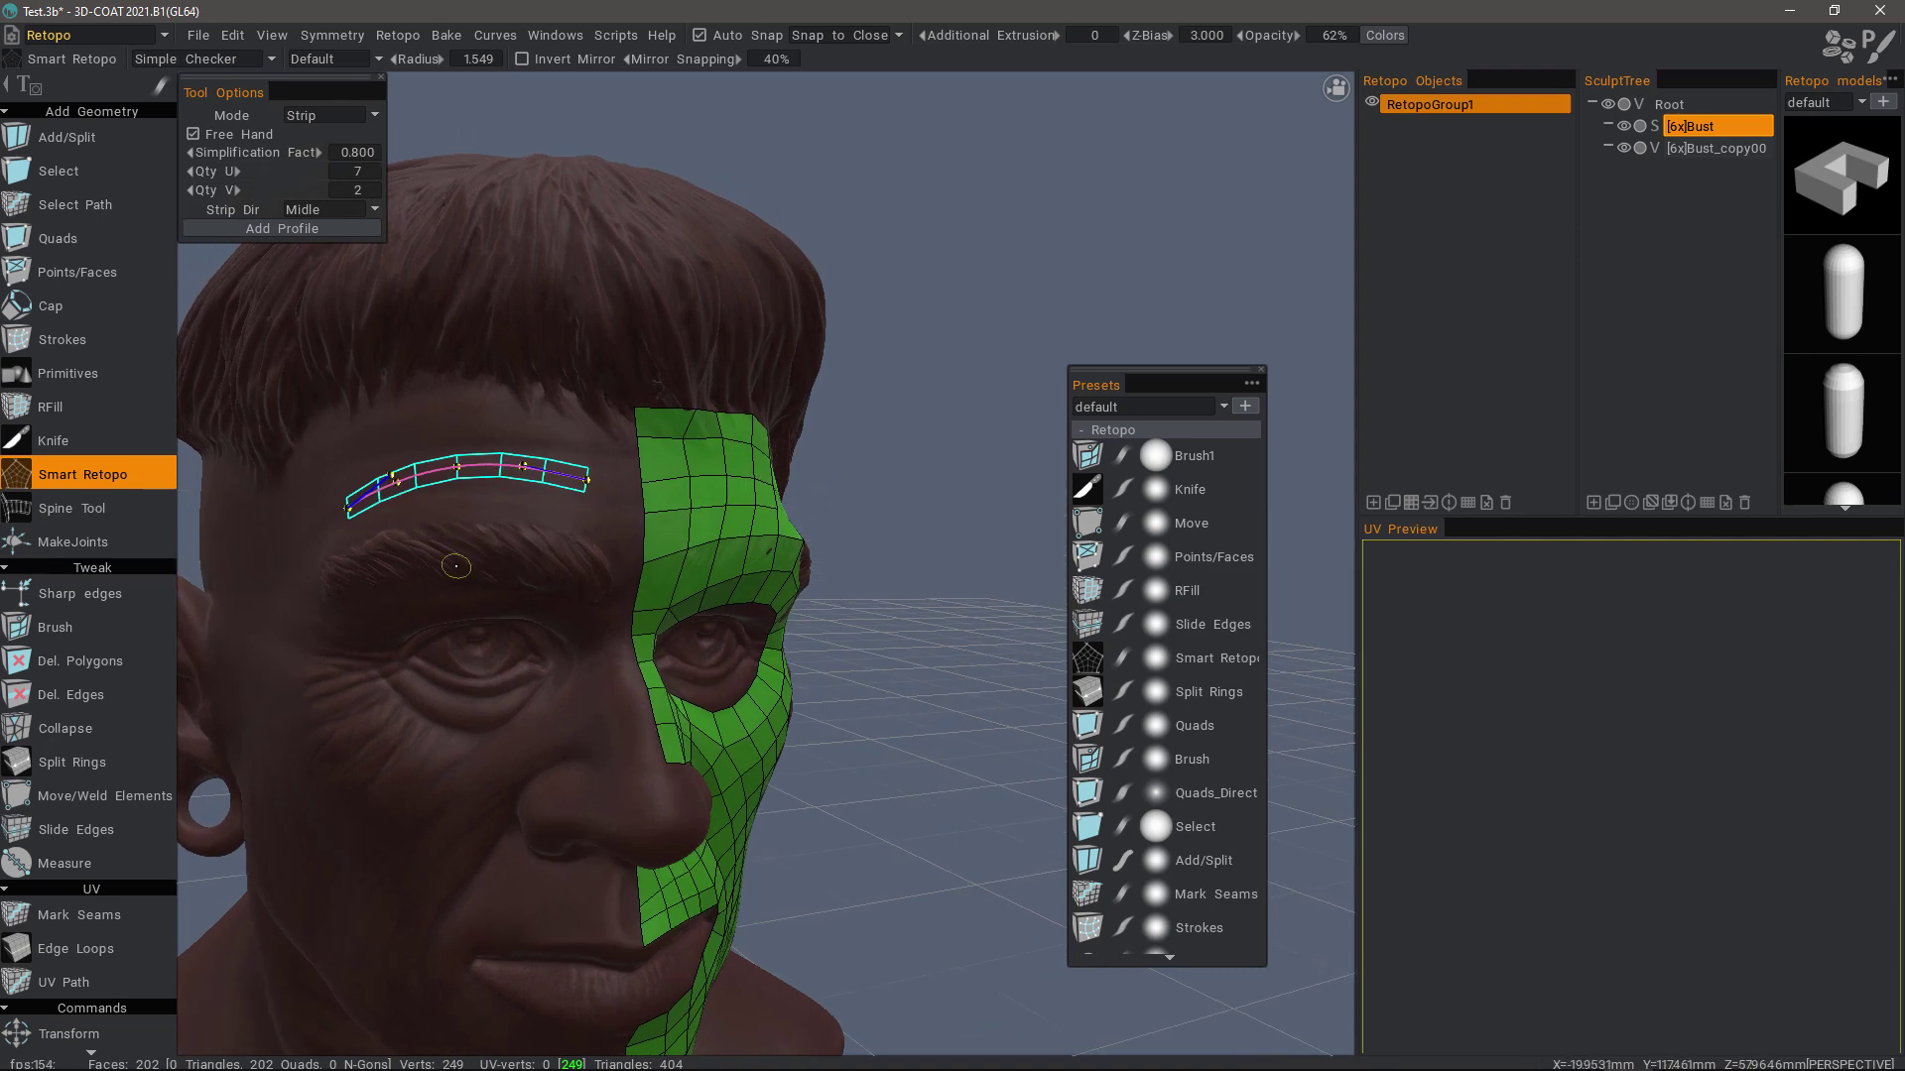
middle_drag(323, 507, 340, 534)
middle_drag(408, 641, 620, 715)
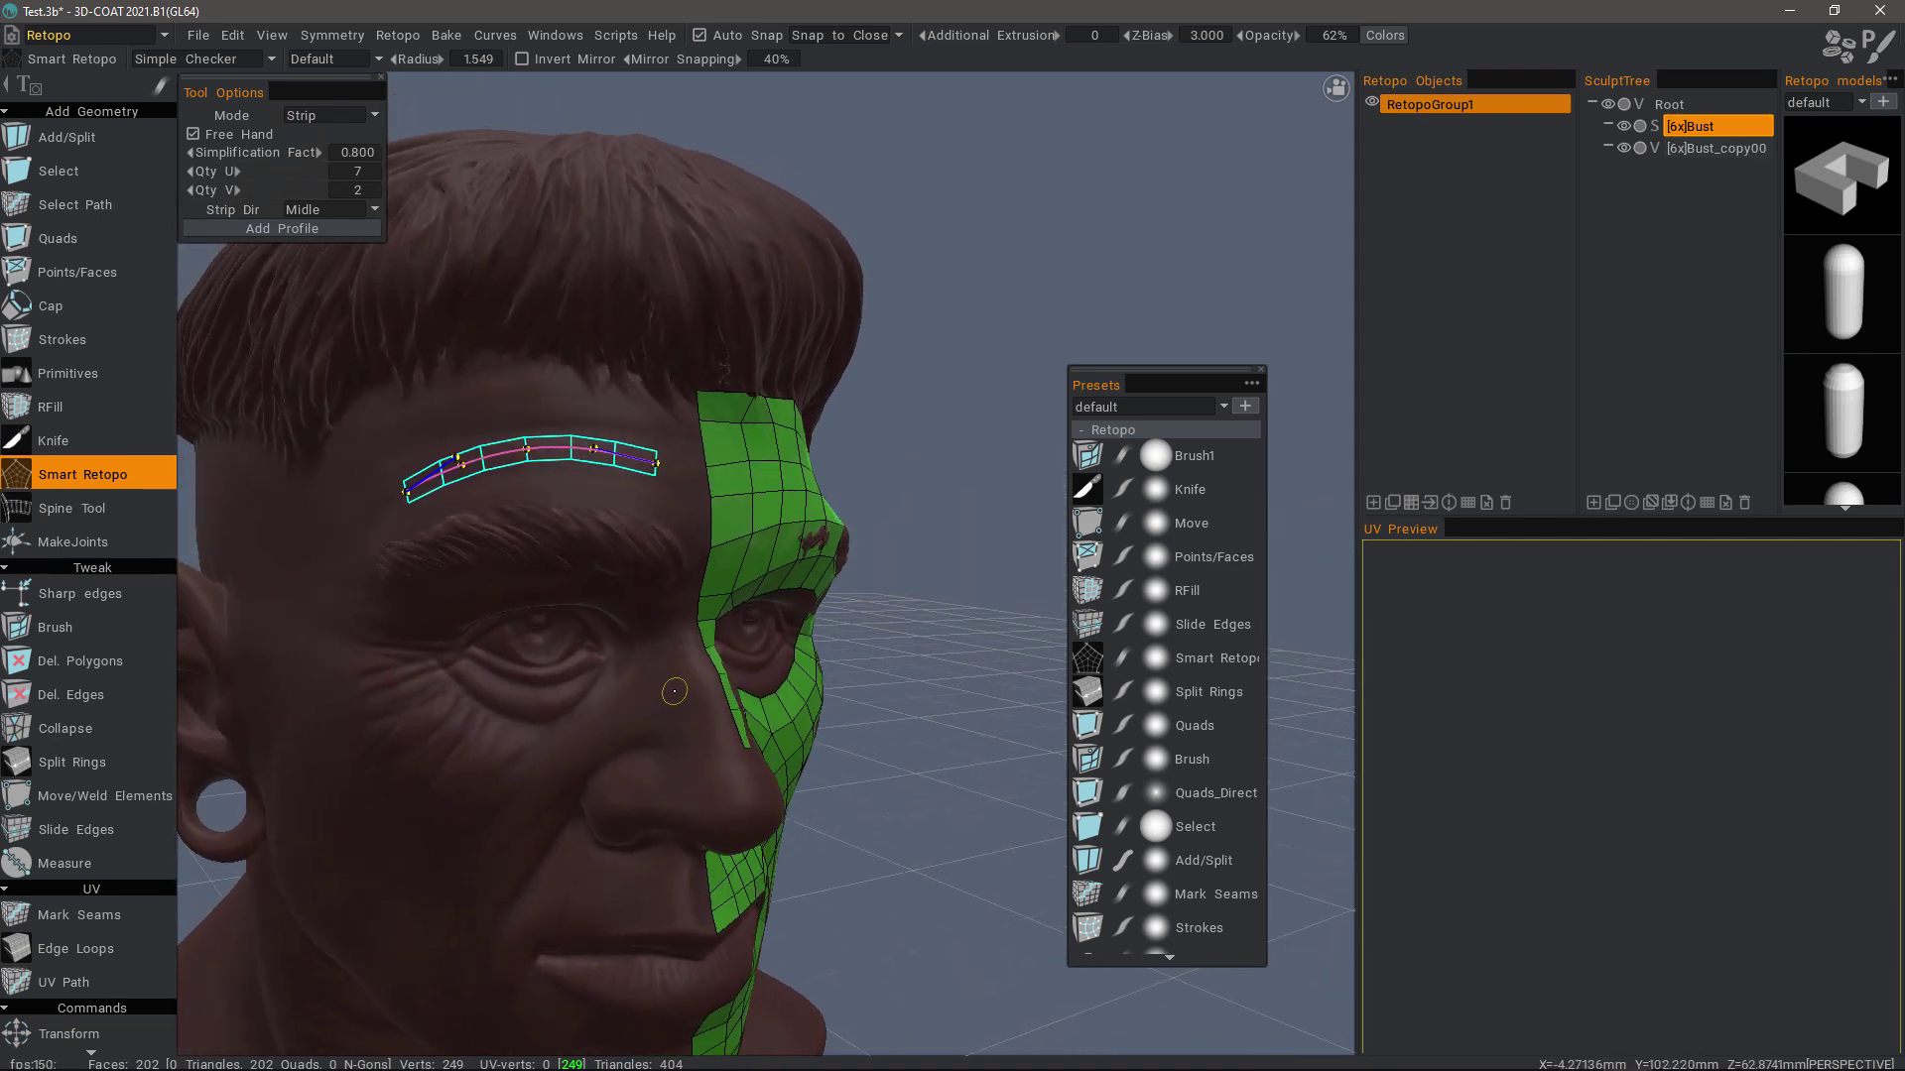
mouse_move(679, 688)
mouse_down()
mouse_move(450, 760)
mouse_move(363, 661)
mouse_up()
mouse_move(427, 794)
middle_down()
mouse_move(474, 866)
mouse_move(552, 765)
mouse_move(464, 769)
middle_up()
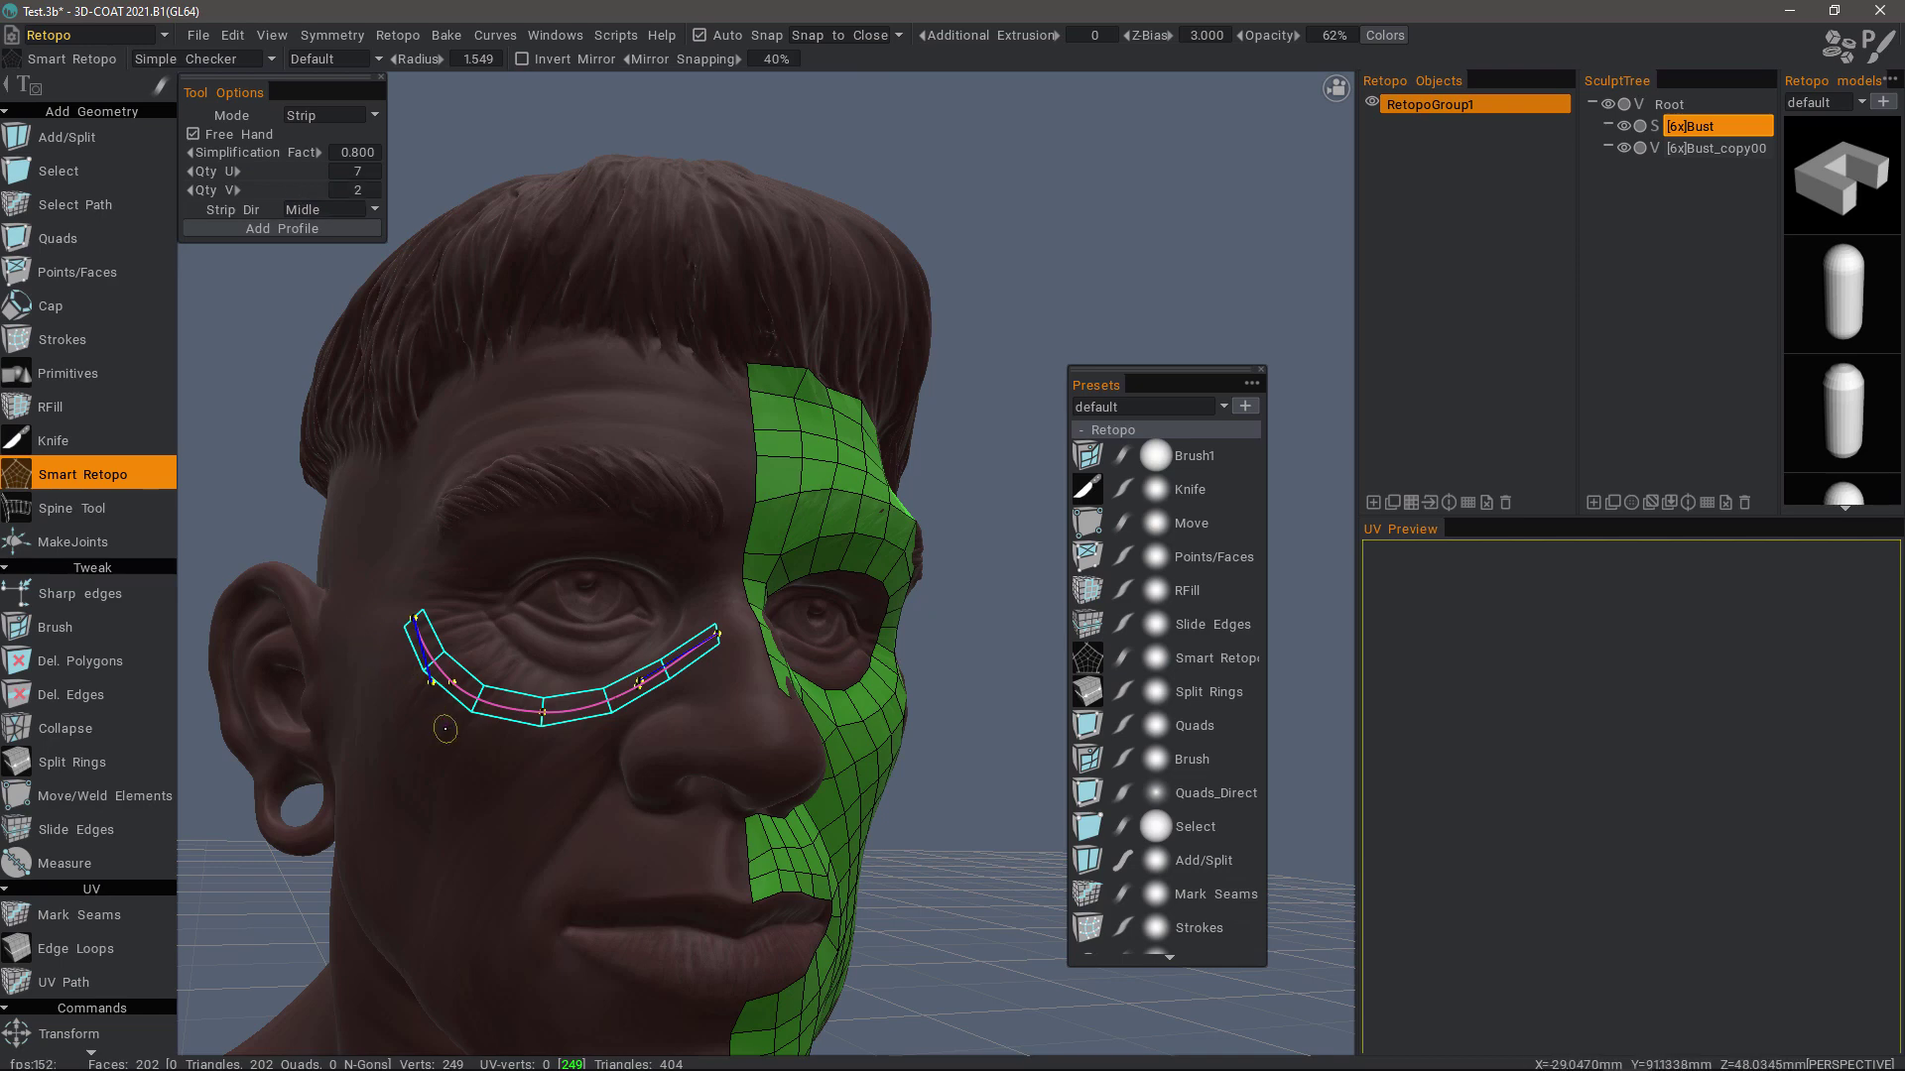
Check the under-eye strip from two angles and raise the brush Radius to 3.660
right_drag(445, 729, 692, 647)
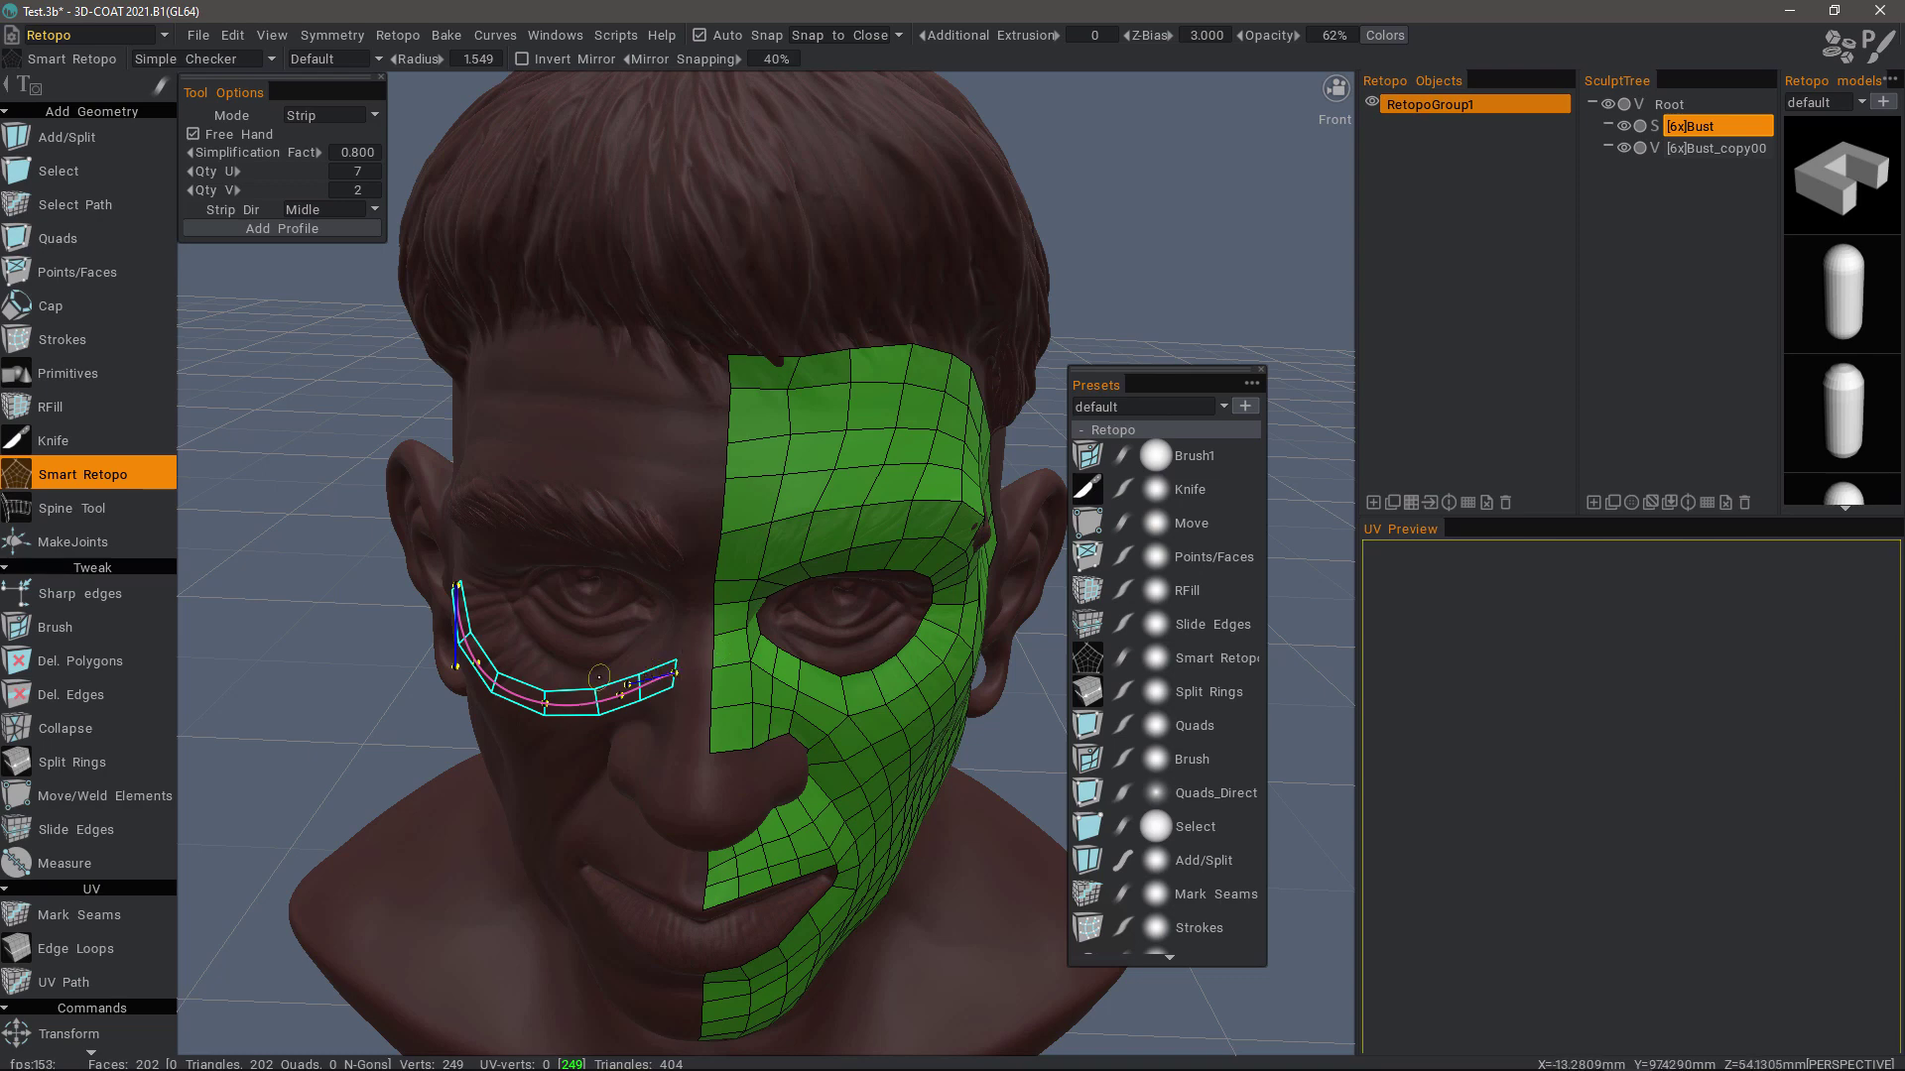
right_drag(599, 676, 538, 678)
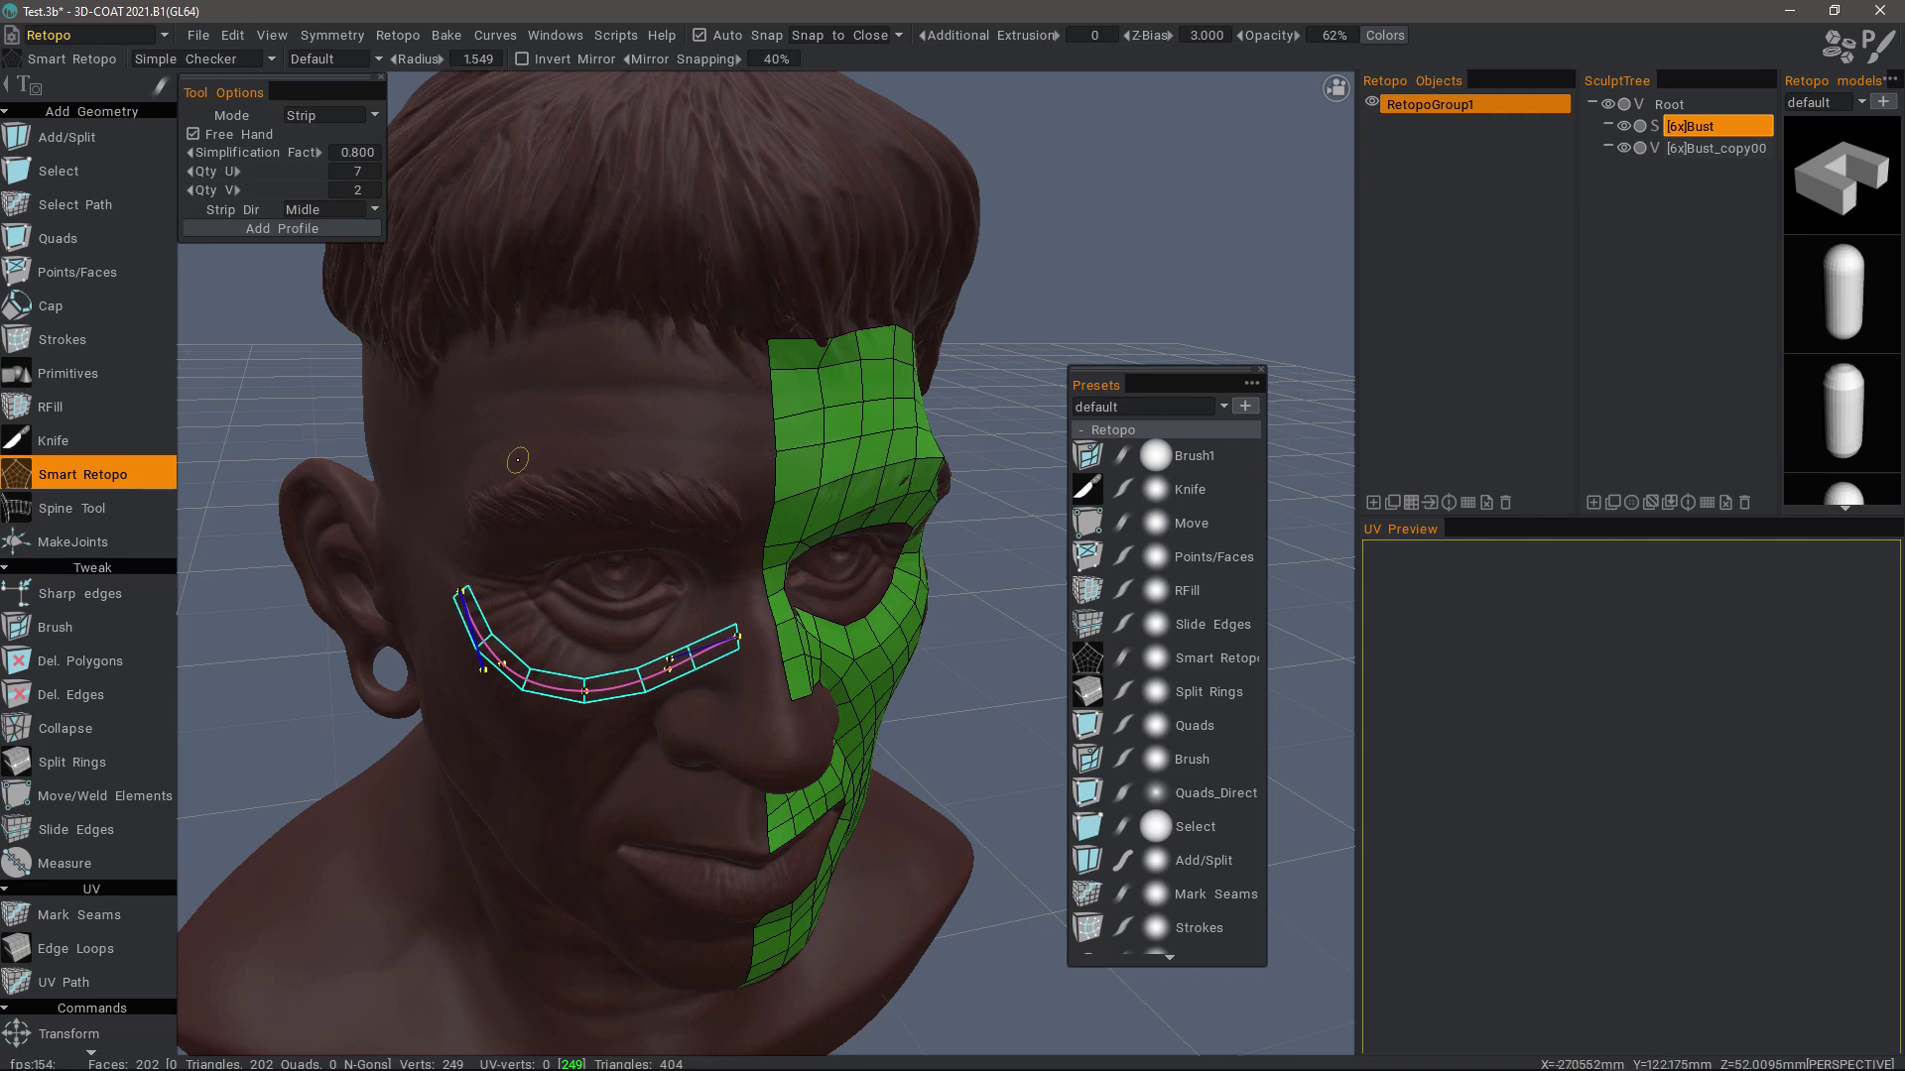
mouse_move(543, 455)
right_down()
mouse_move(565, 462)
mouse_move(547, 461)
right_up()
right_drag(564, 456, 562, 456)
Widen the under-eye strip, then inspect it from front, side and profile views
drag(654, 670, 667, 667)
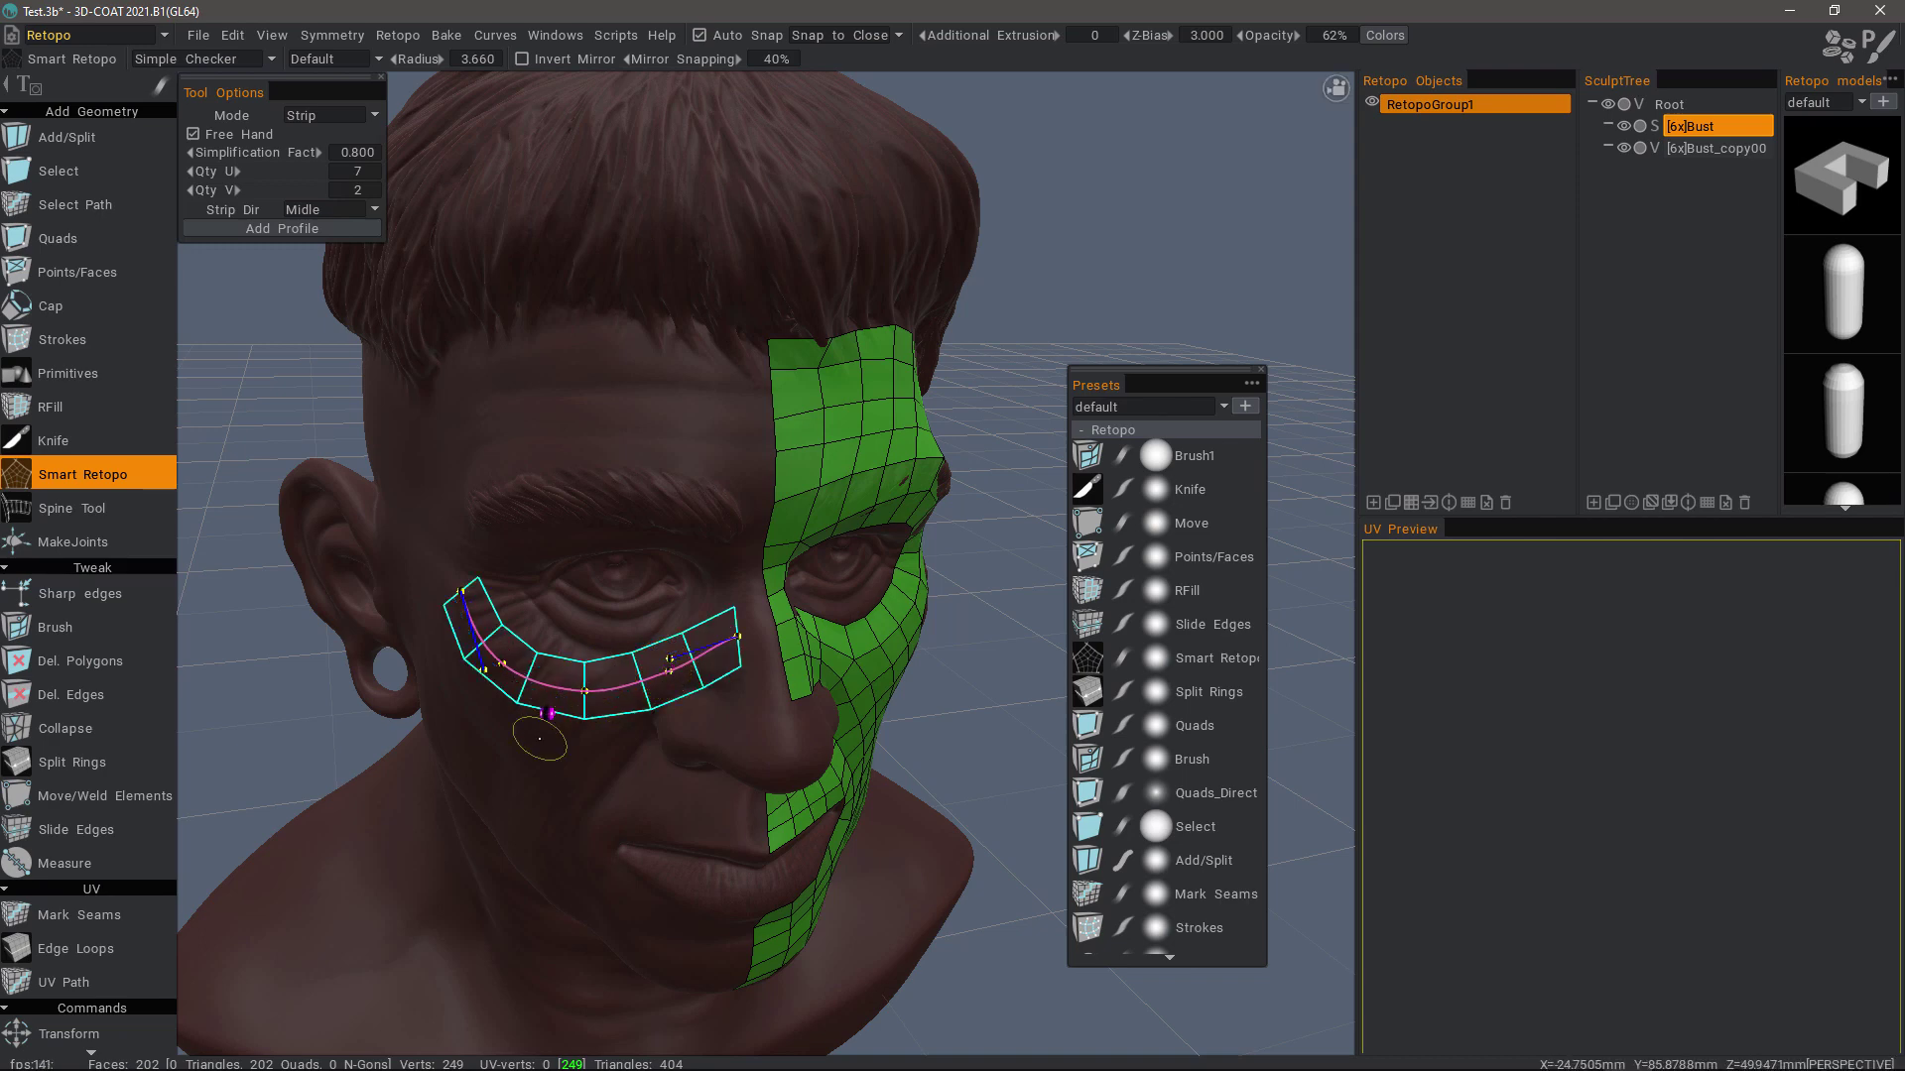
mouse_move(474, 802)
middle_down()
mouse_move(672, 583)
mouse_move(746, 578)
mouse_move(714, 578)
middle_up()
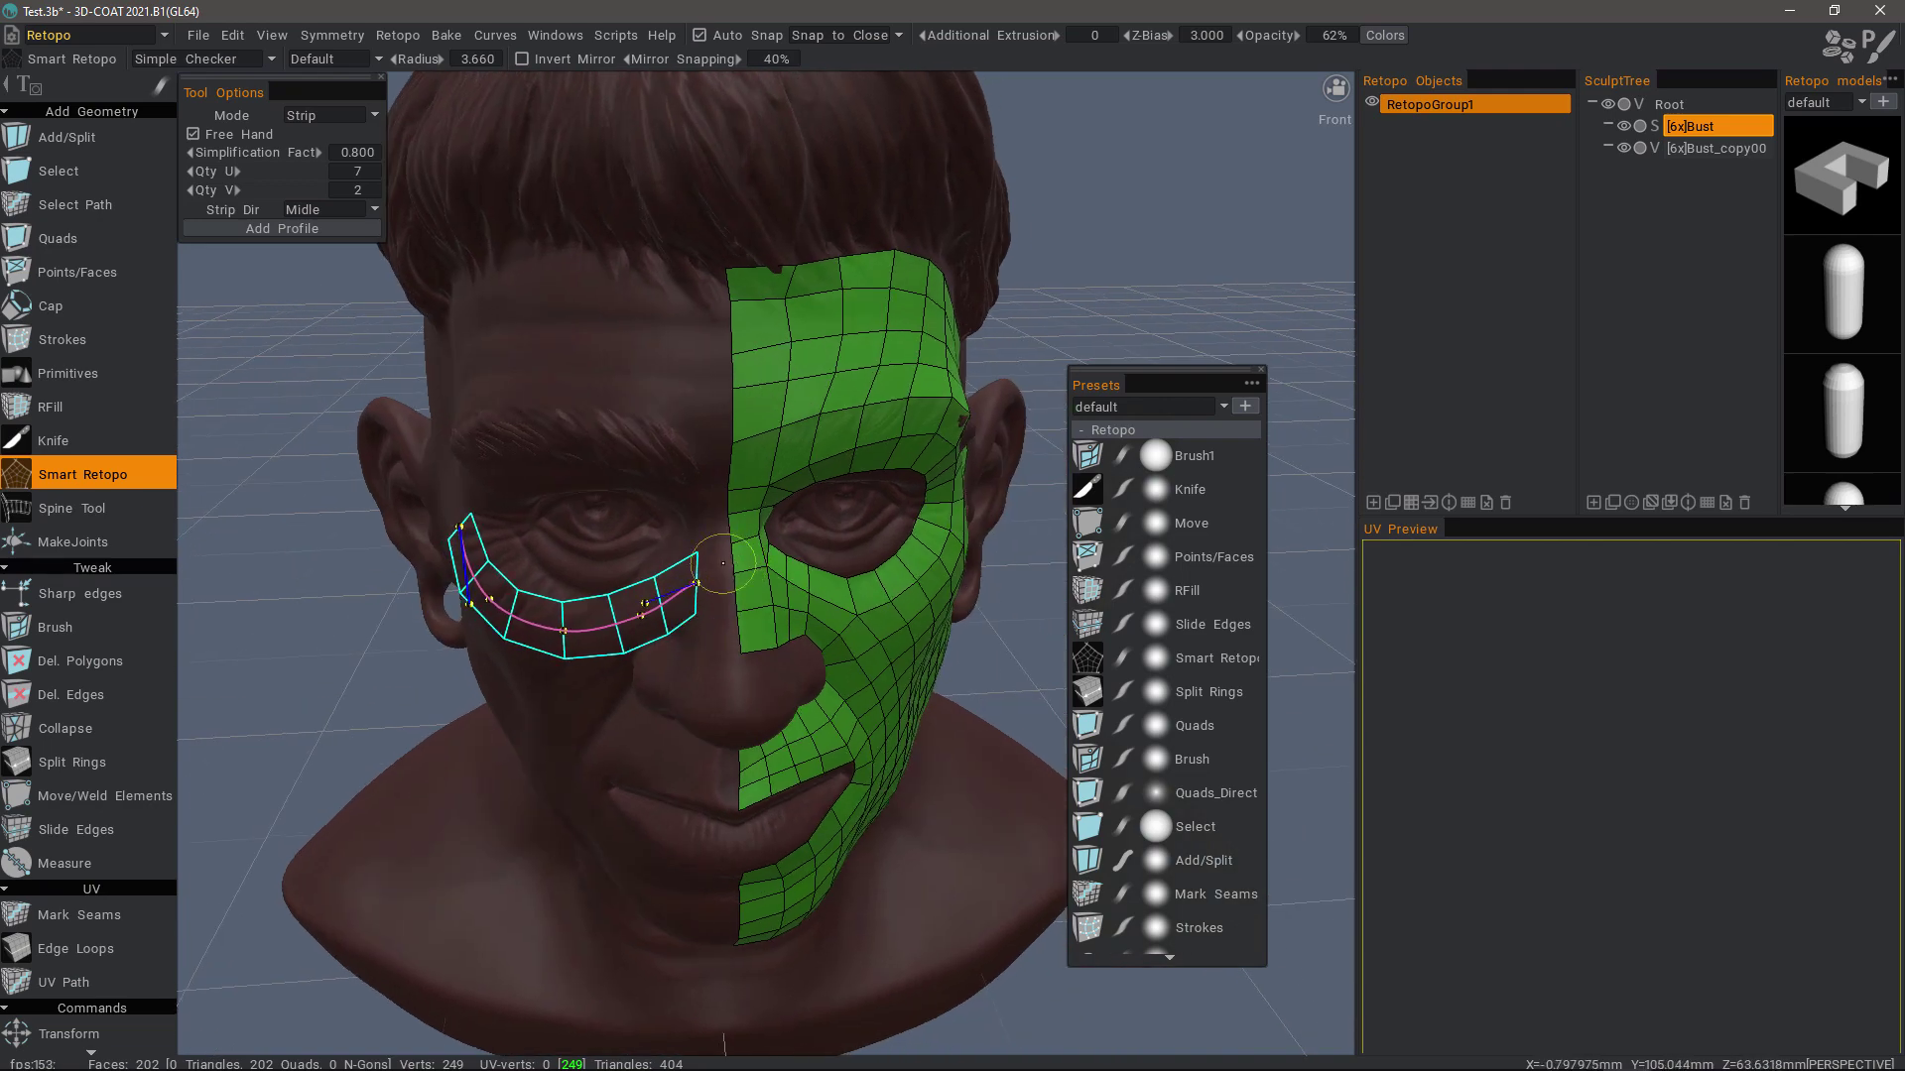
middle_drag(732, 561, 694, 564)
mouse_move(266, 186)
middle_down()
mouse_move(291, 189)
mouse_move(260, 197)
middle_up()
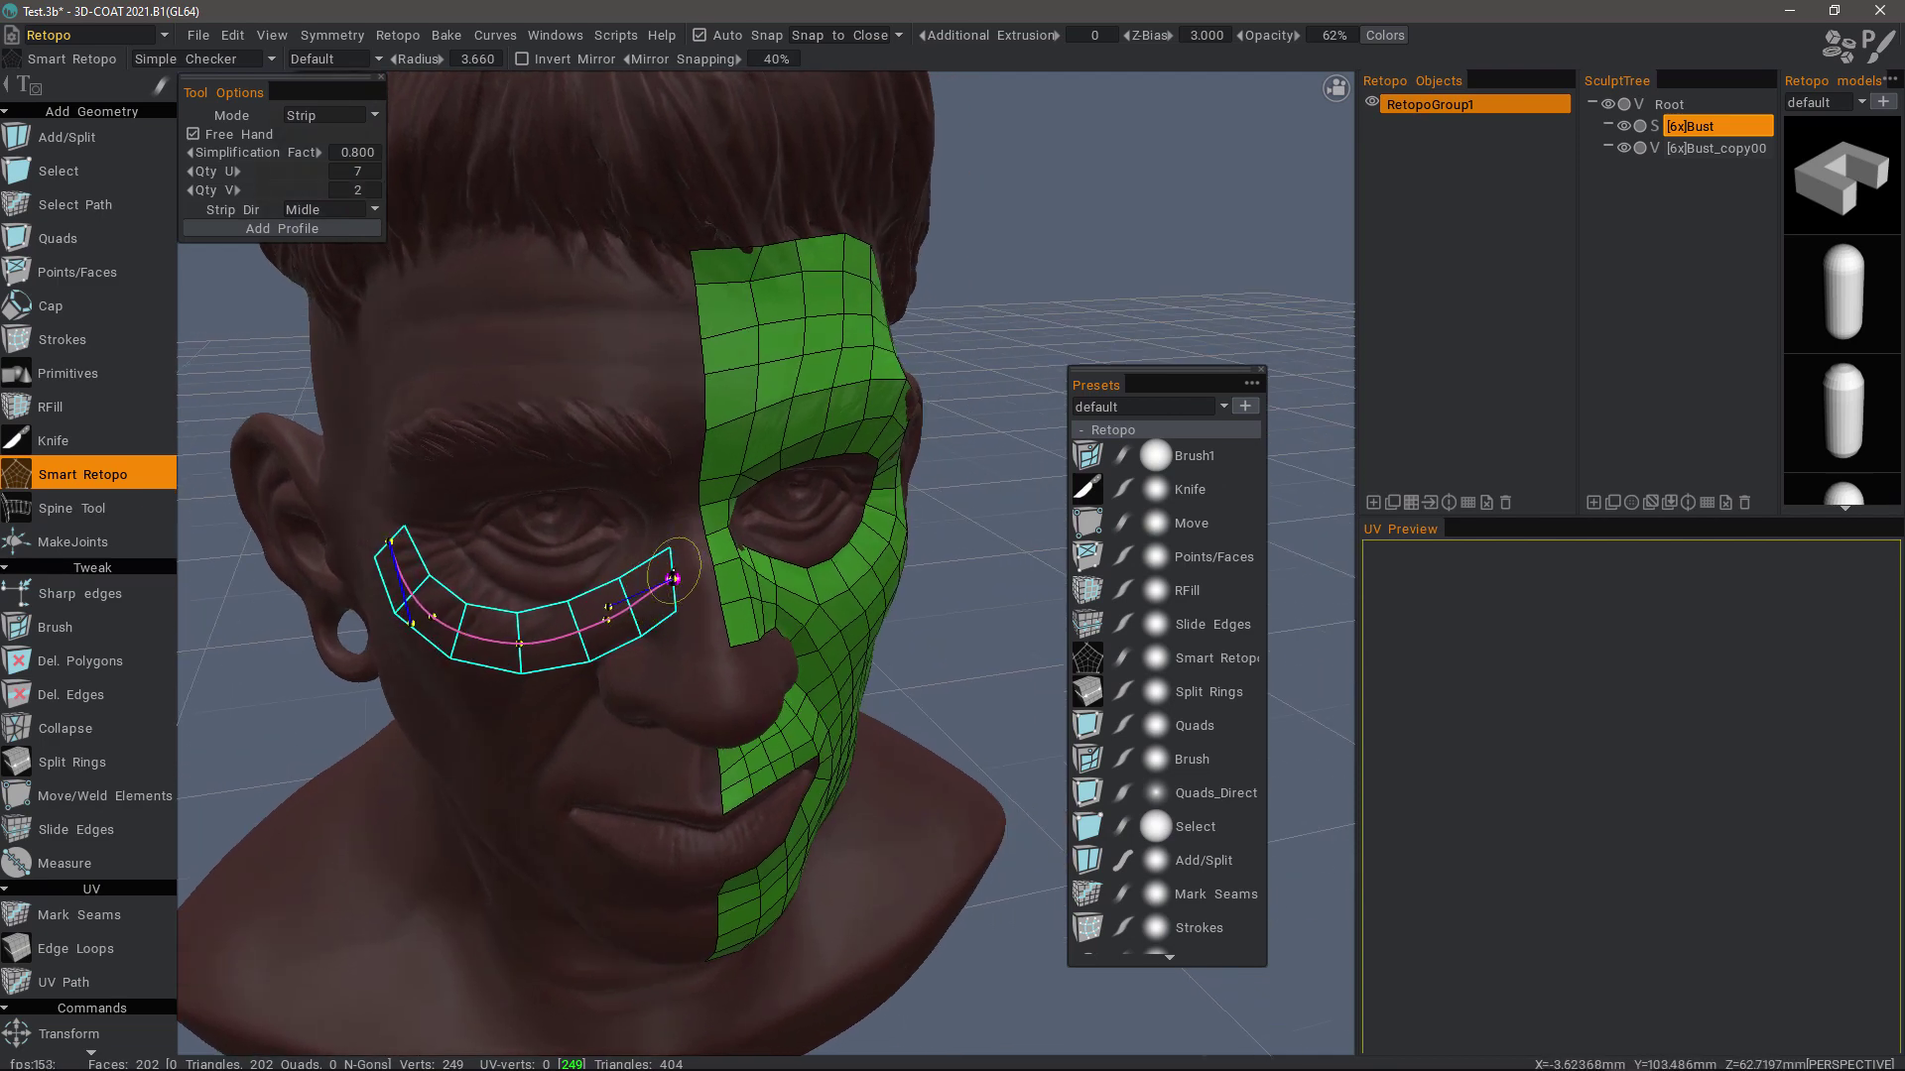
middle_drag(674, 576, 694, 568)
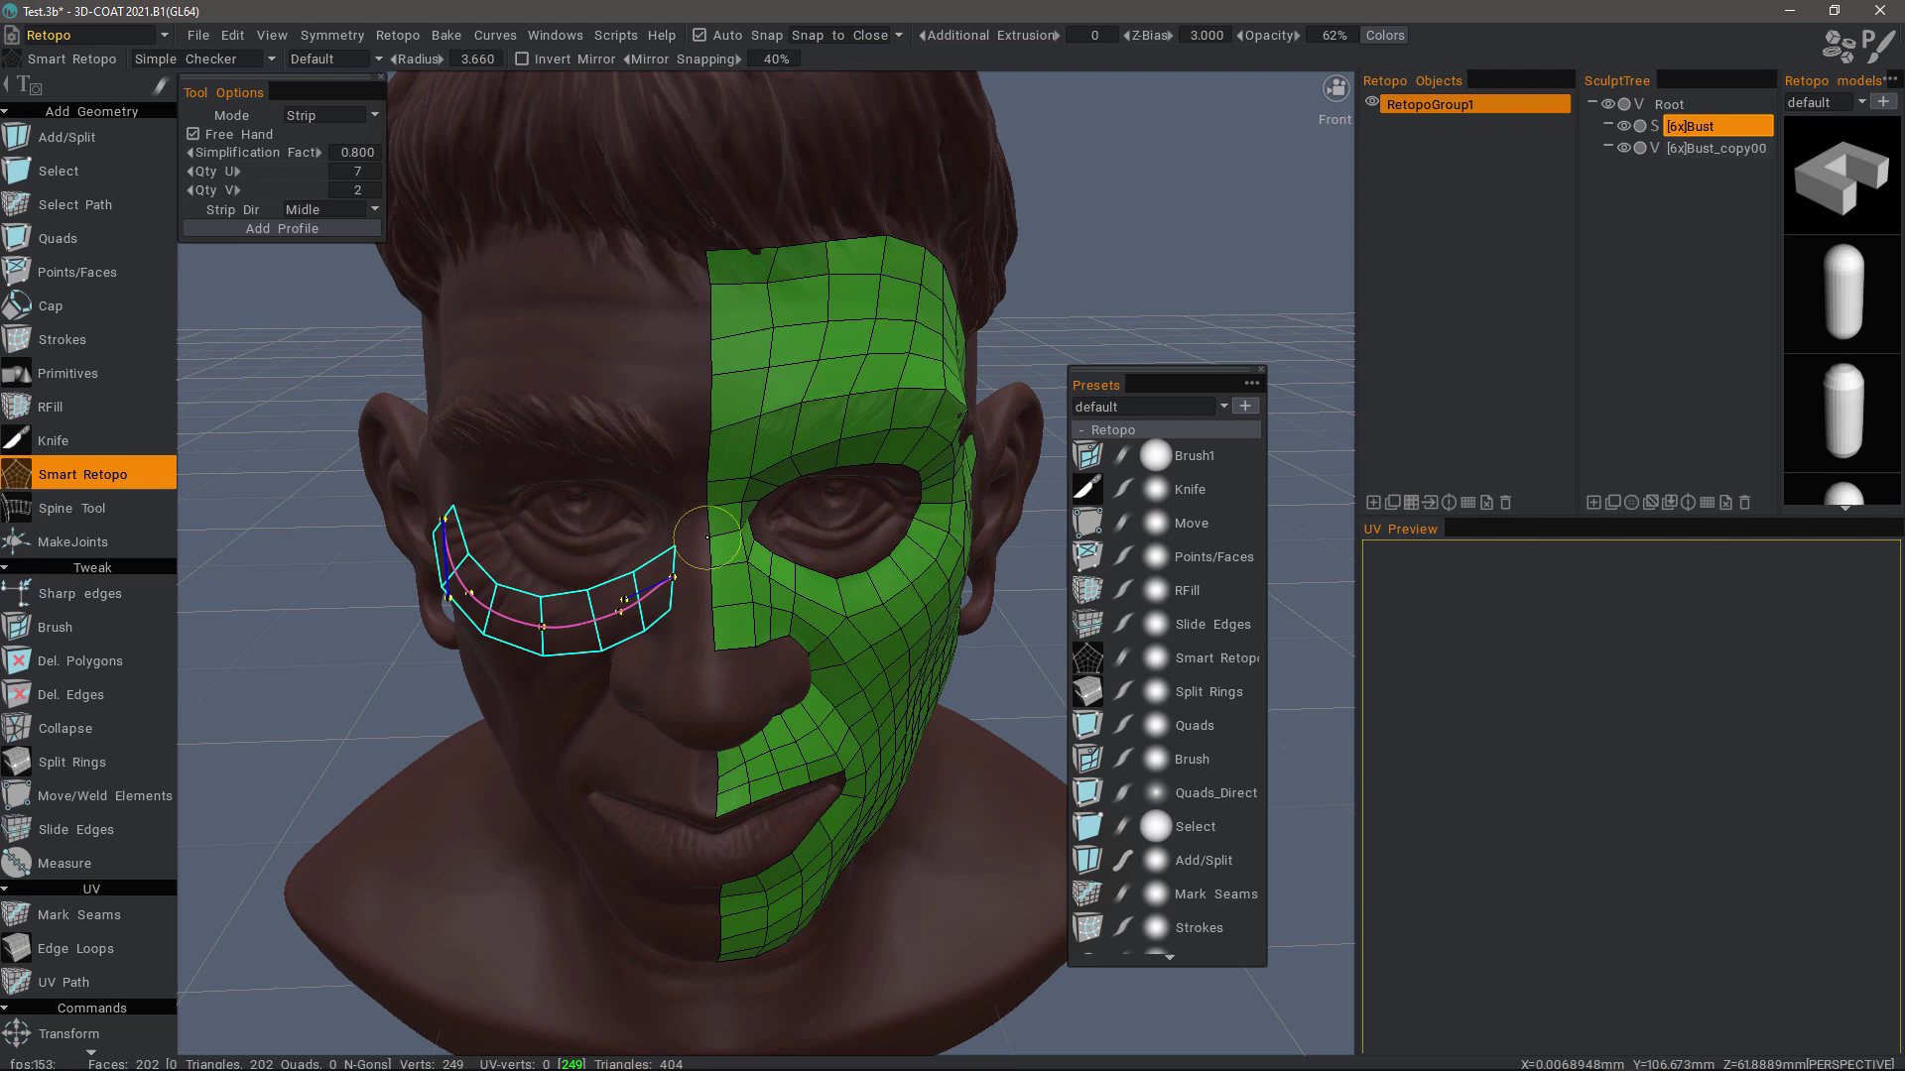
middle_drag(716, 582, 707, 600)
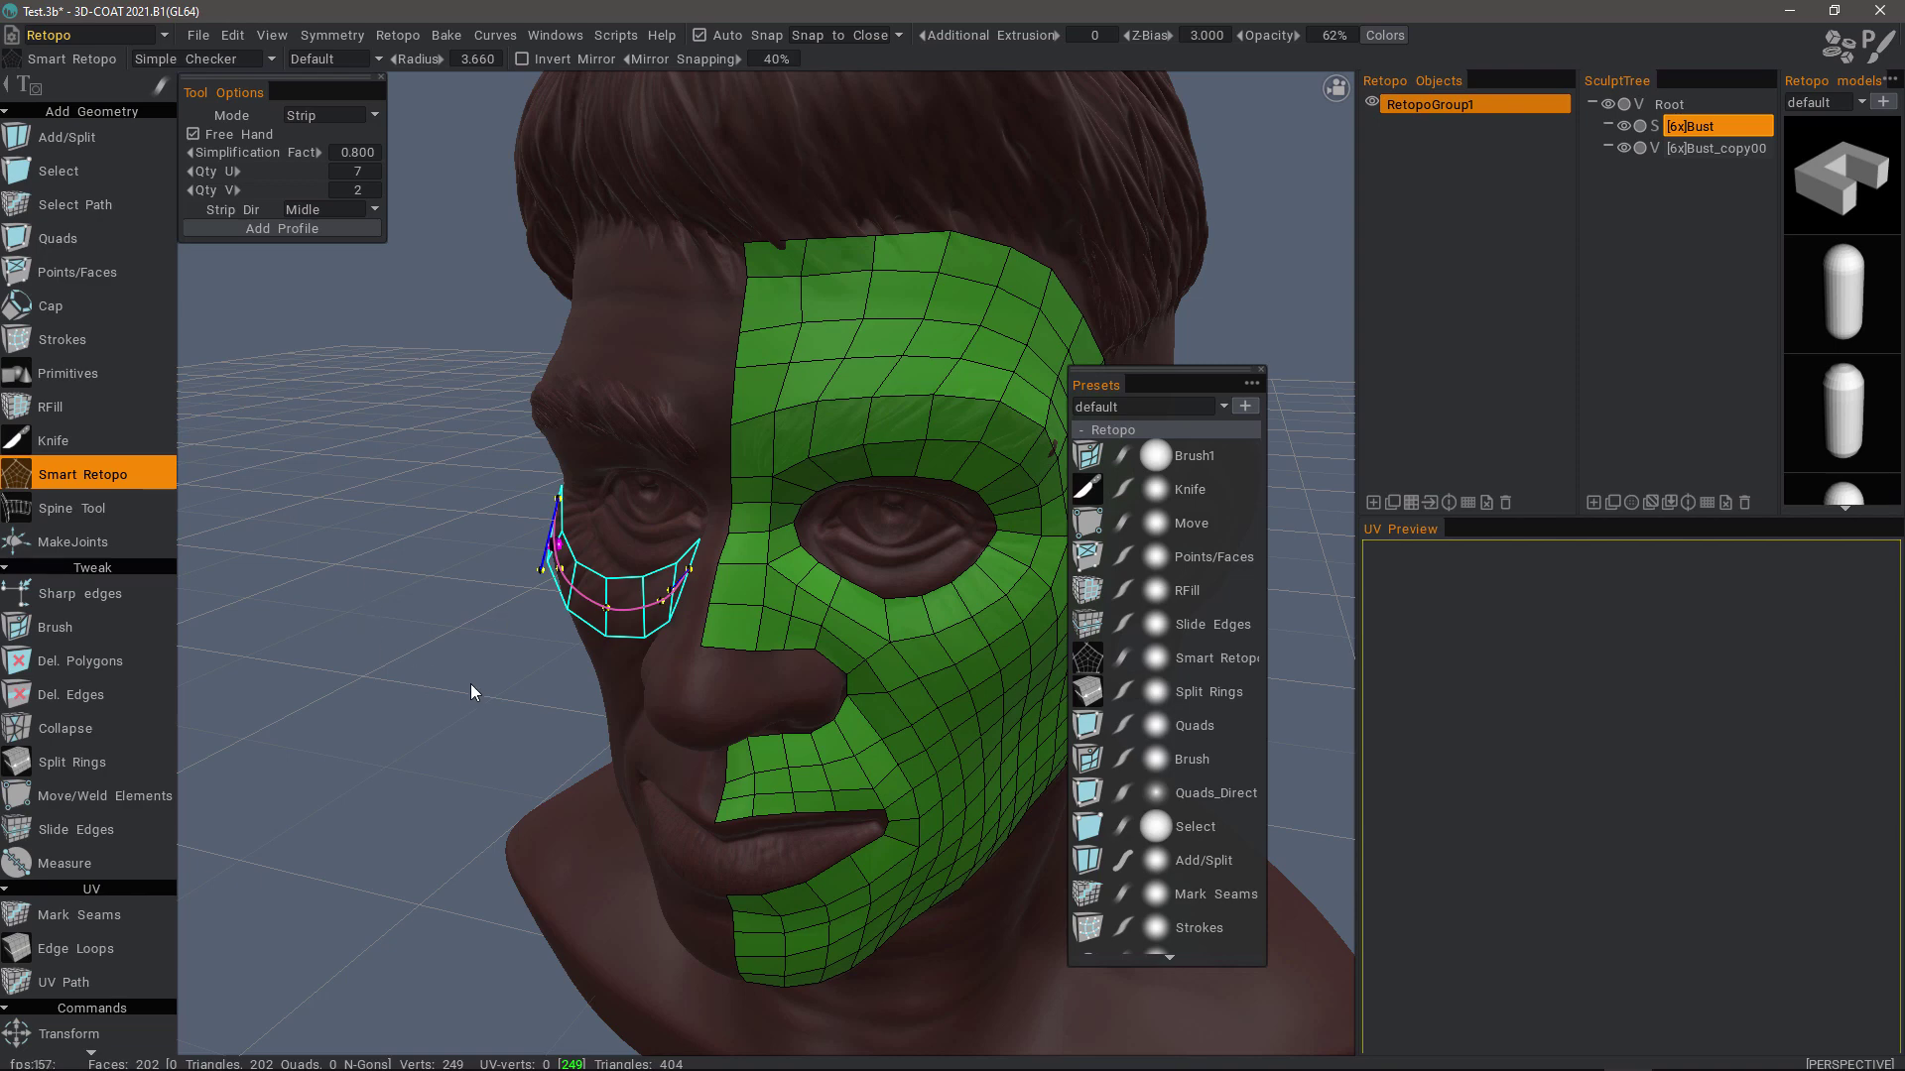
drag(470, 683, 729, 549)
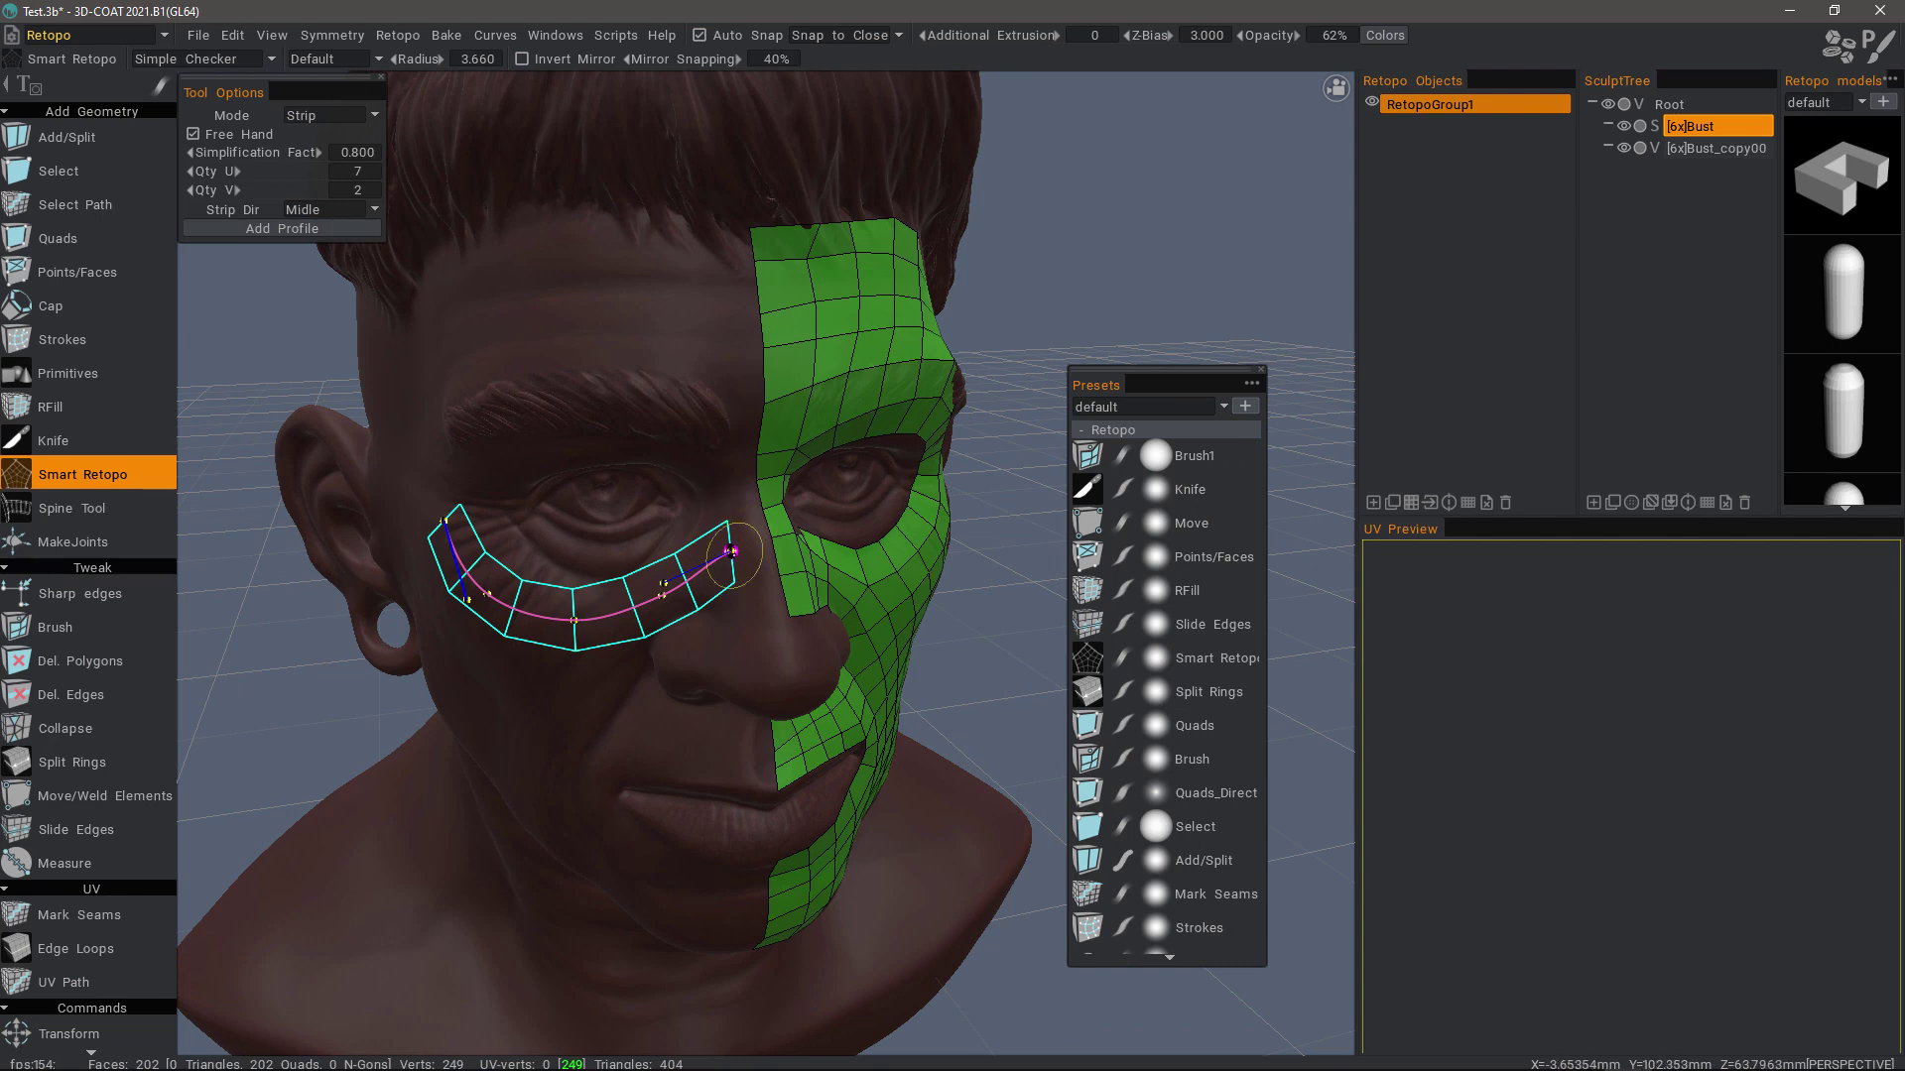
mouse_move(732, 580)
middle_down()
mouse_move(773, 510)
mouse_move(772, 528)
middle_up()
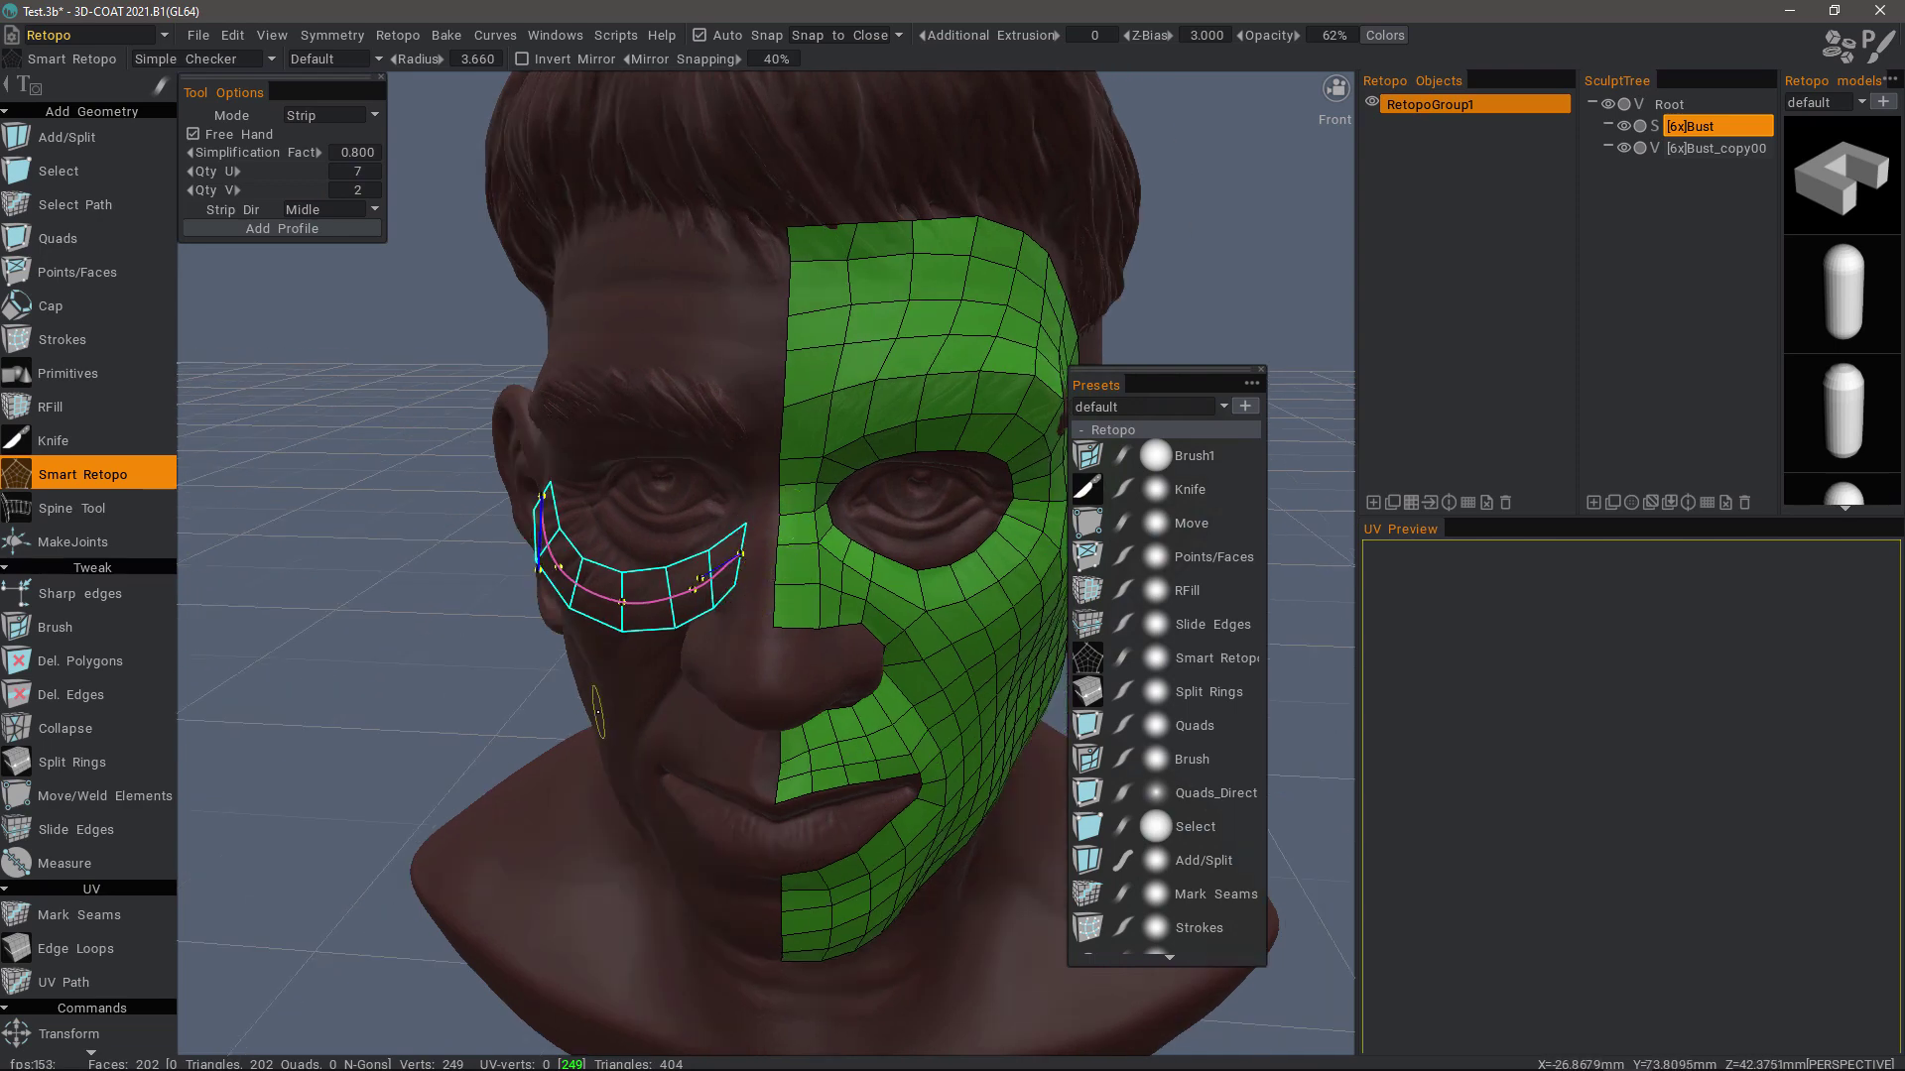
mouse_move(757, 664)
middle_down()
mouse_move(708, 592)
mouse_move(784, 568)
middle_up()
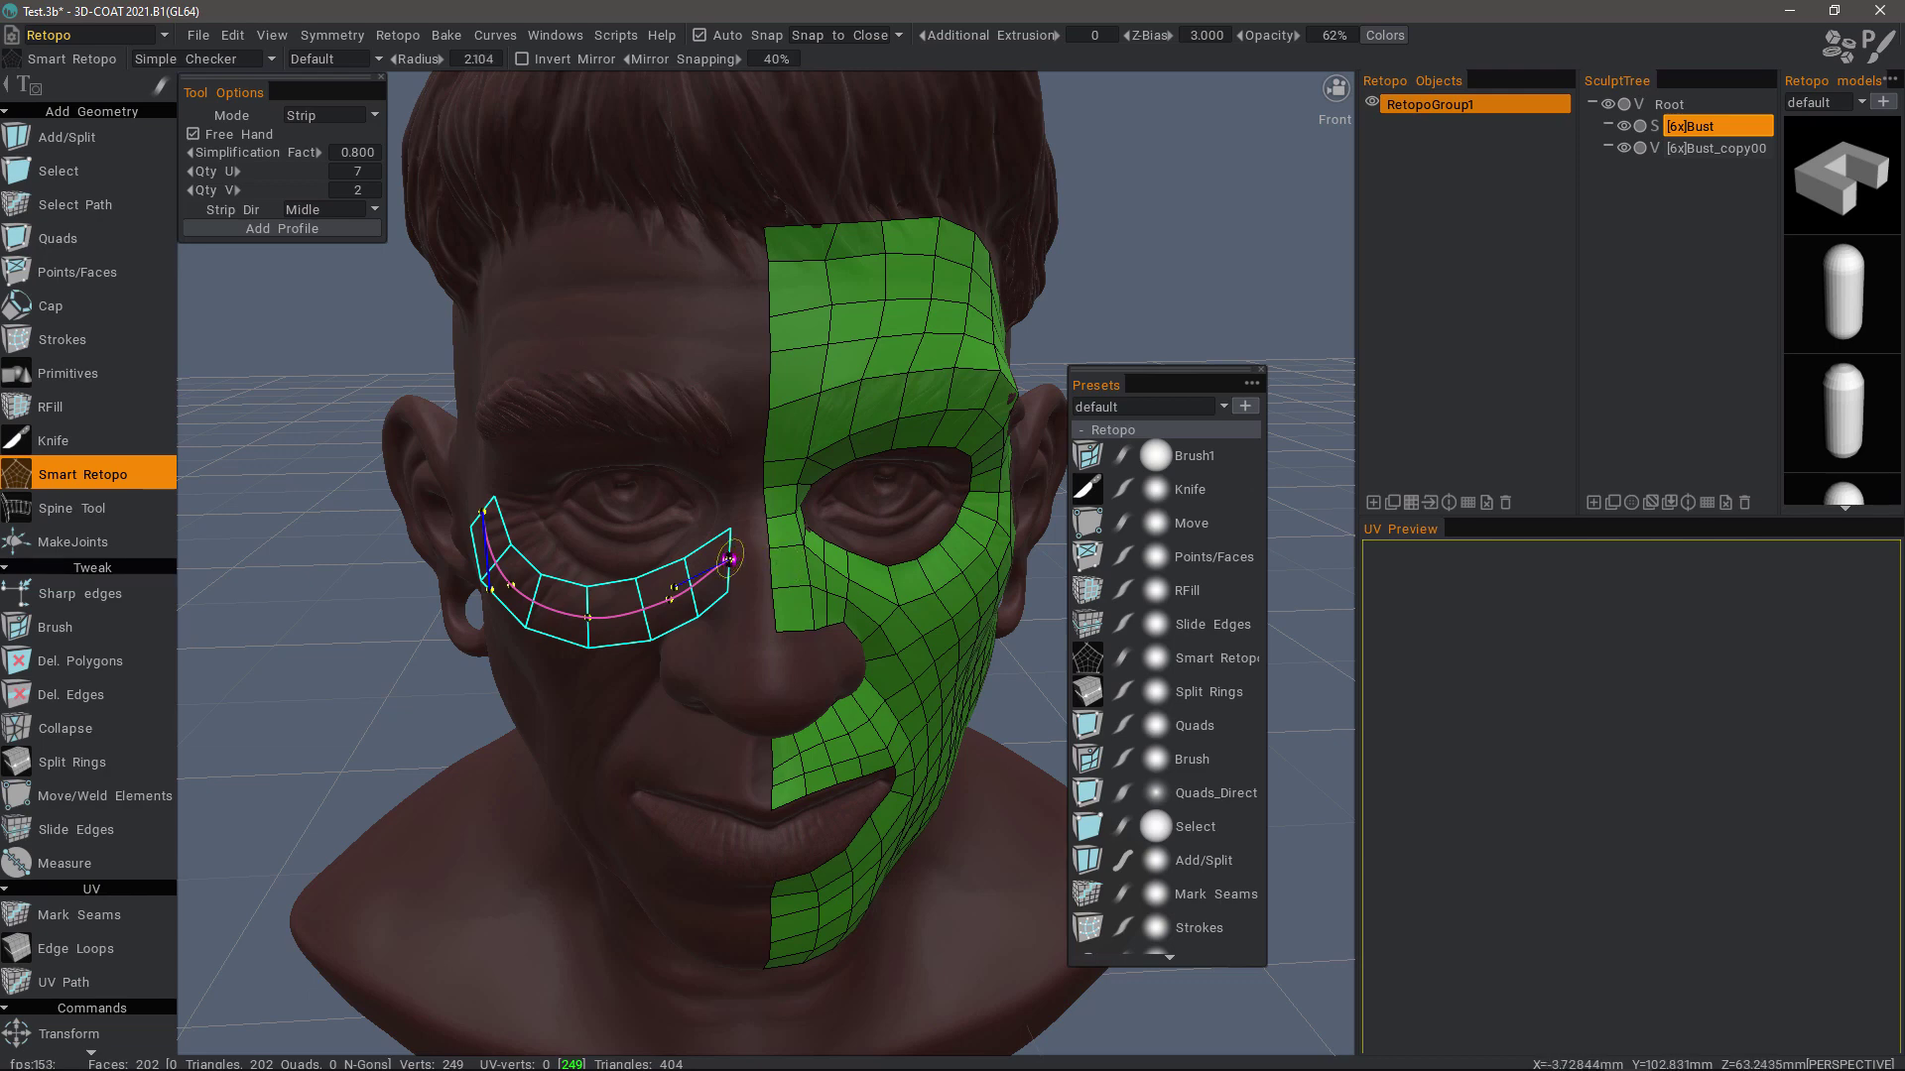
Pull the strip's inner end across the cheek to the green mesh by the nose bridge
middle_drag(741, 600, 690, 531)
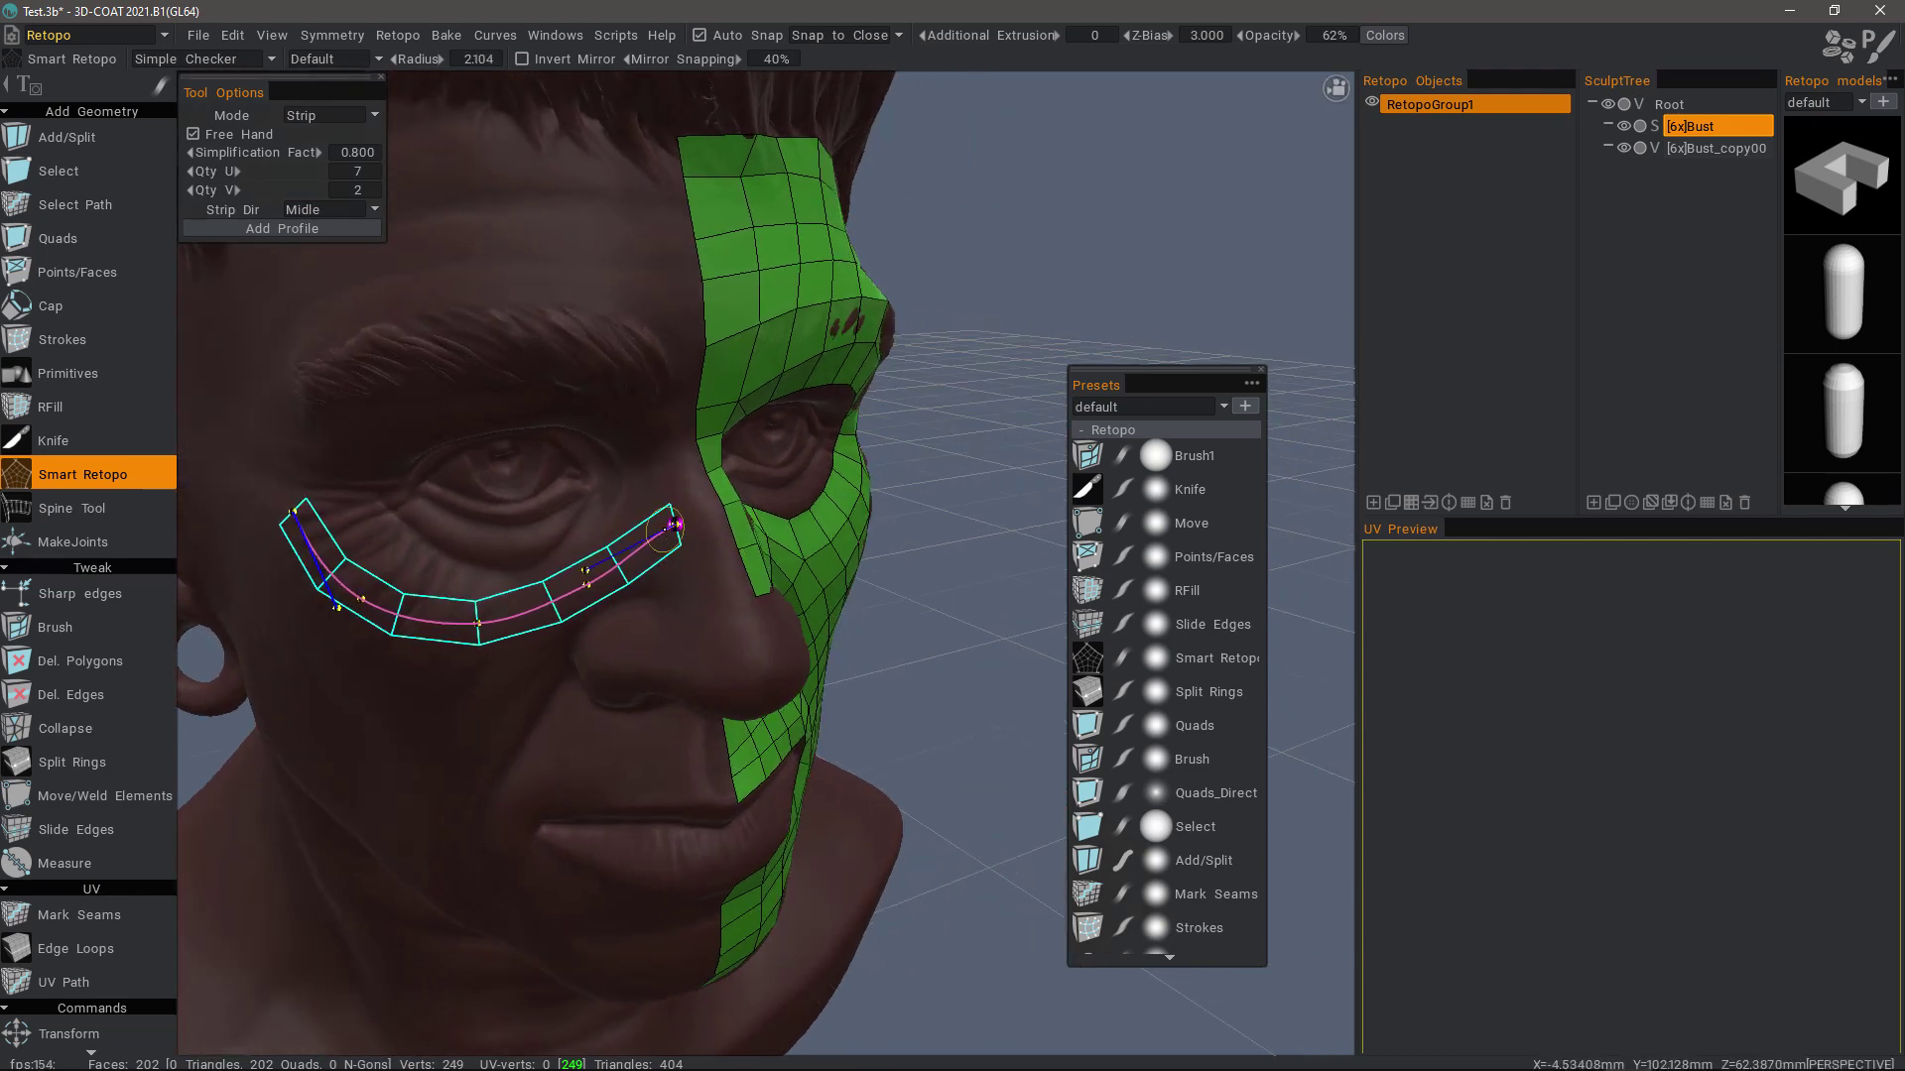
drag(684, 528, 717, 531)
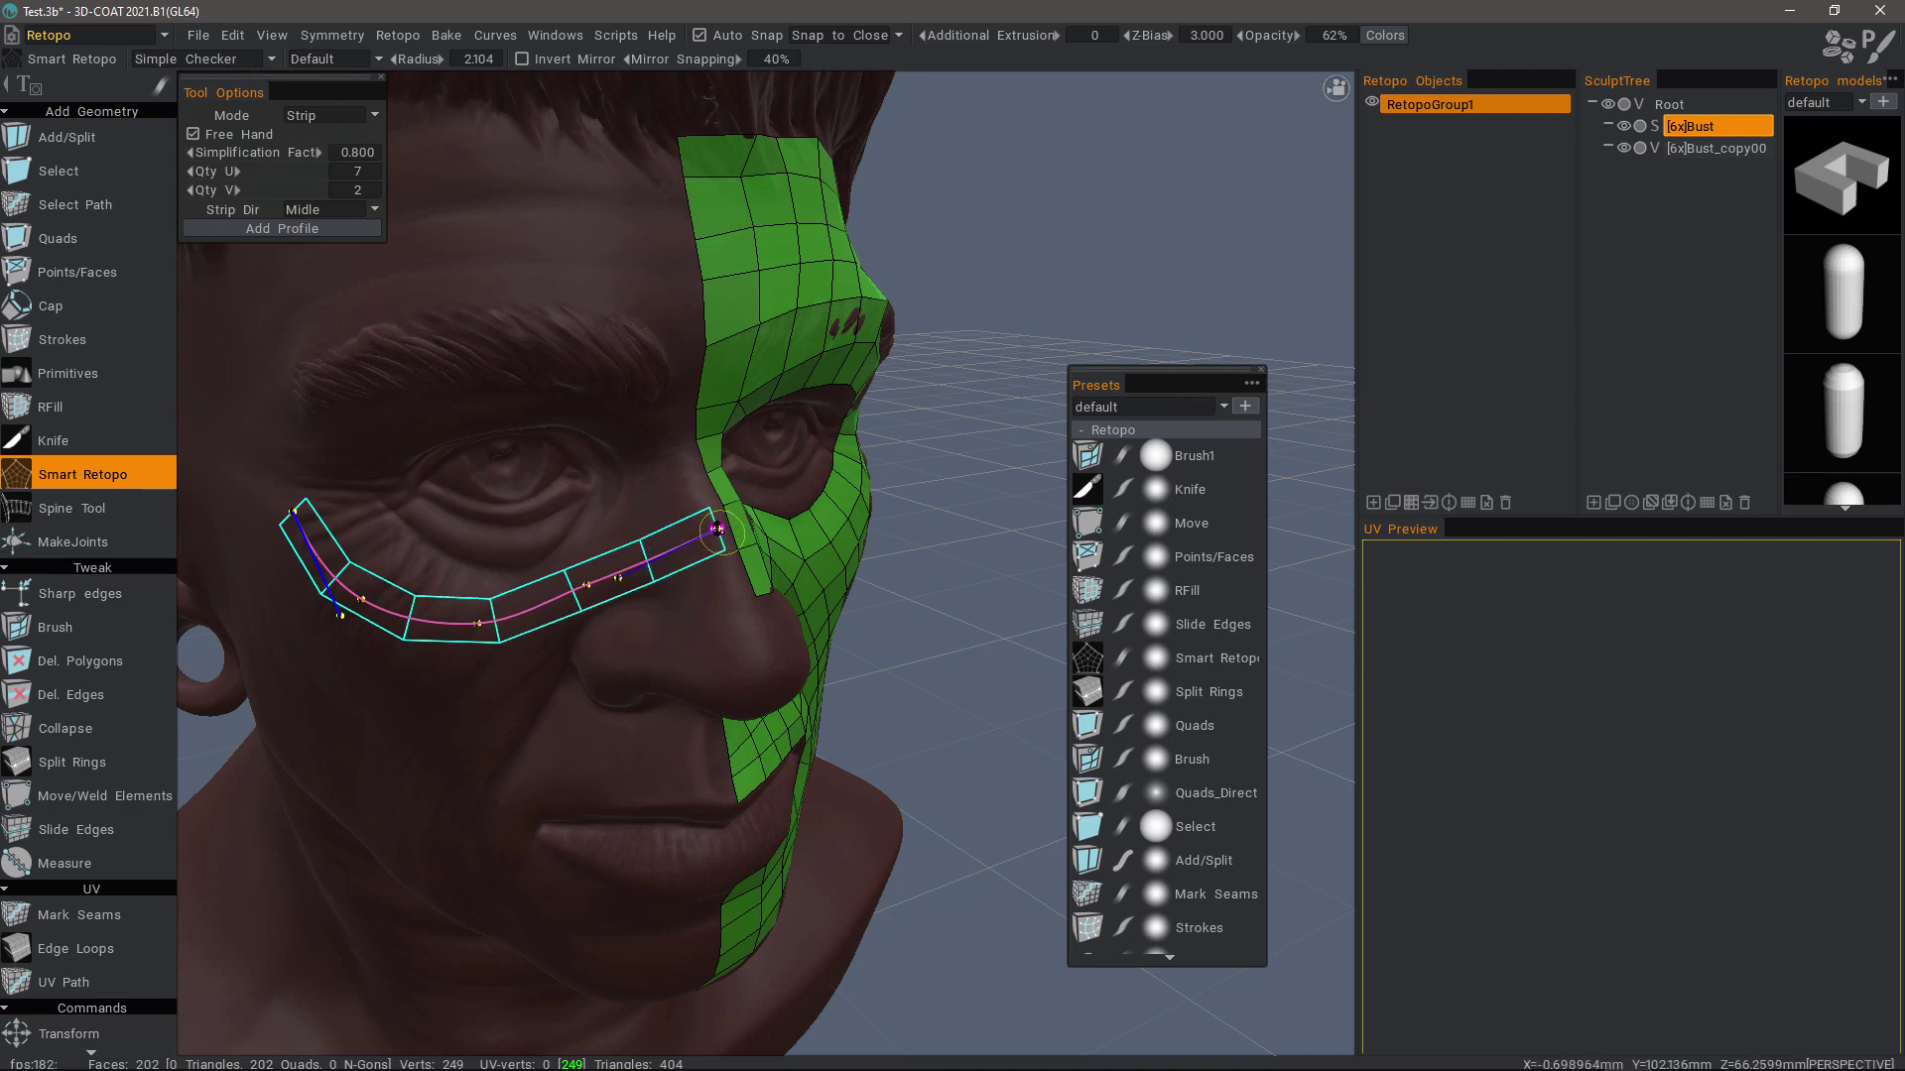
mouse_move(717, 530)
middle_down()
mouse_move(650, 607)
mouse_move(705, 520)
middle_up()
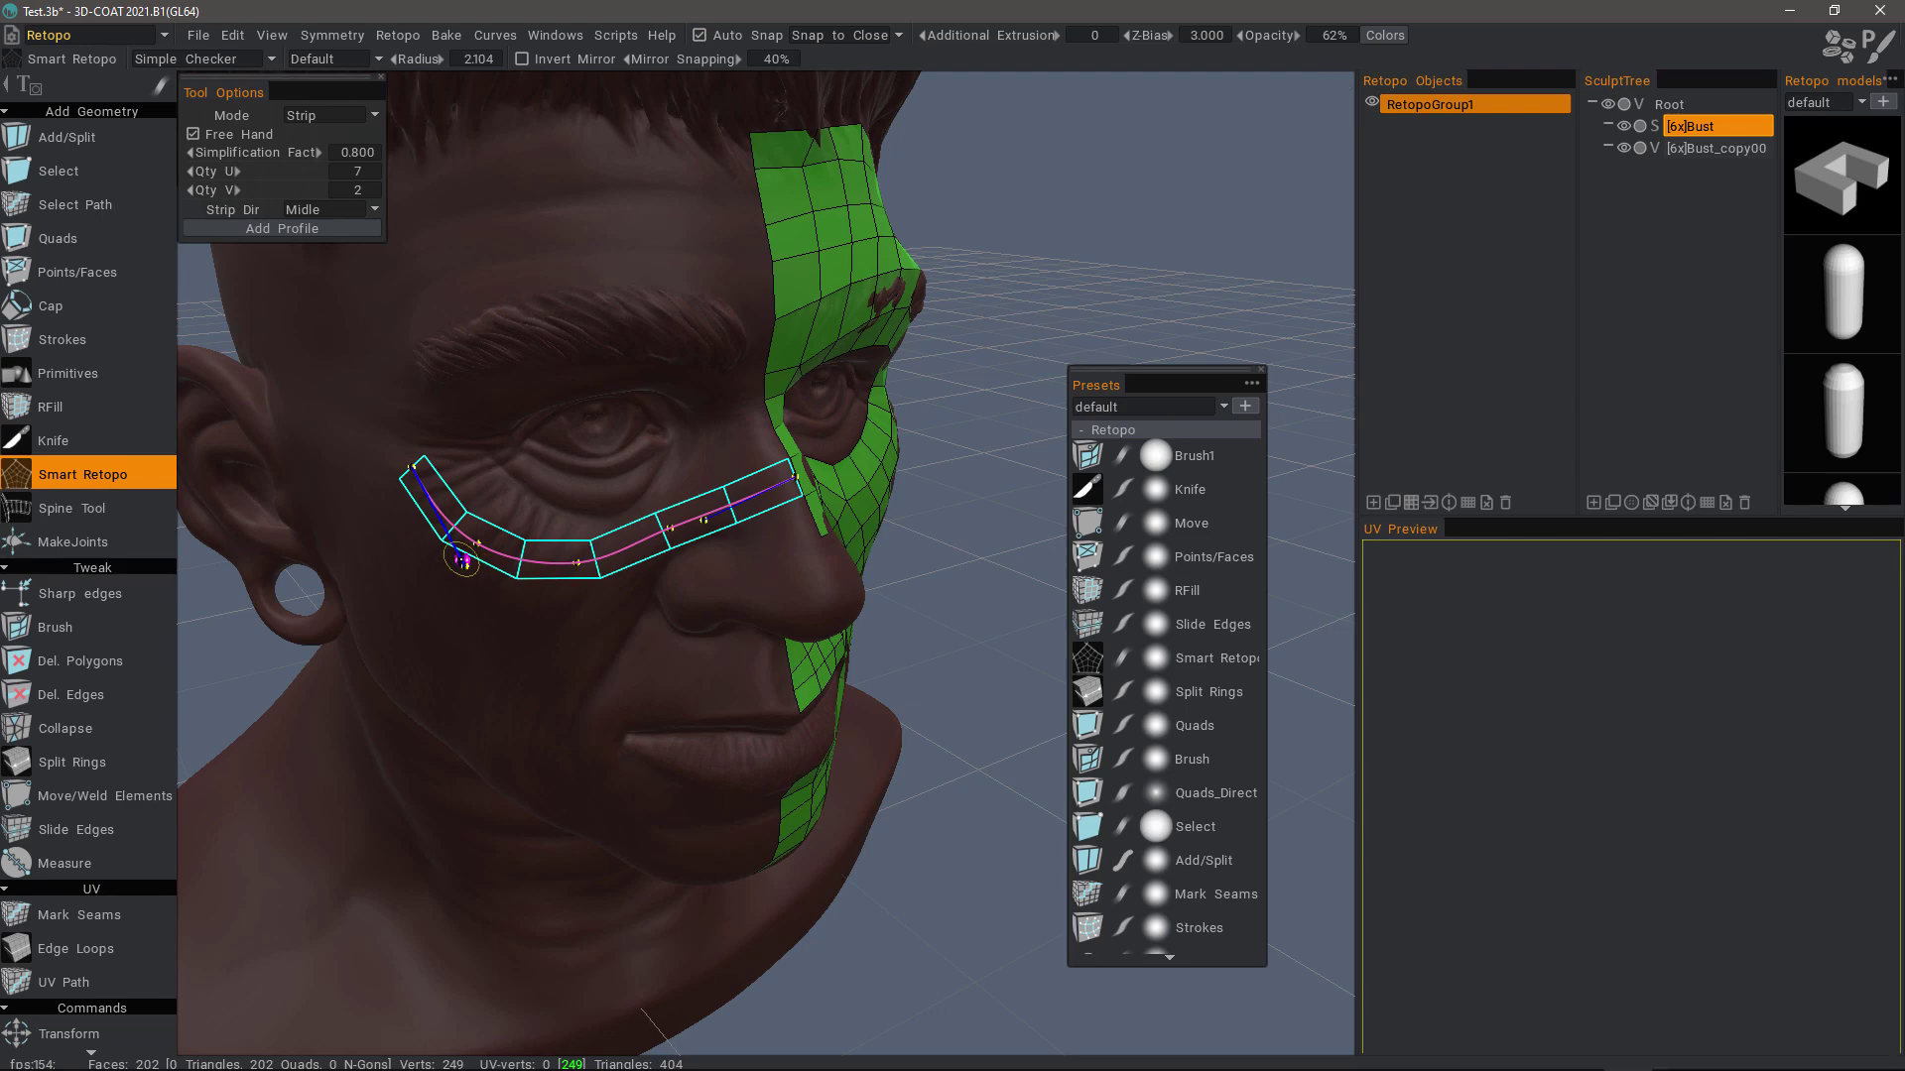
Refine the strip's outer end on the cheek and nudge its inner part toward the nose
drag(462, 561, 507, 520)
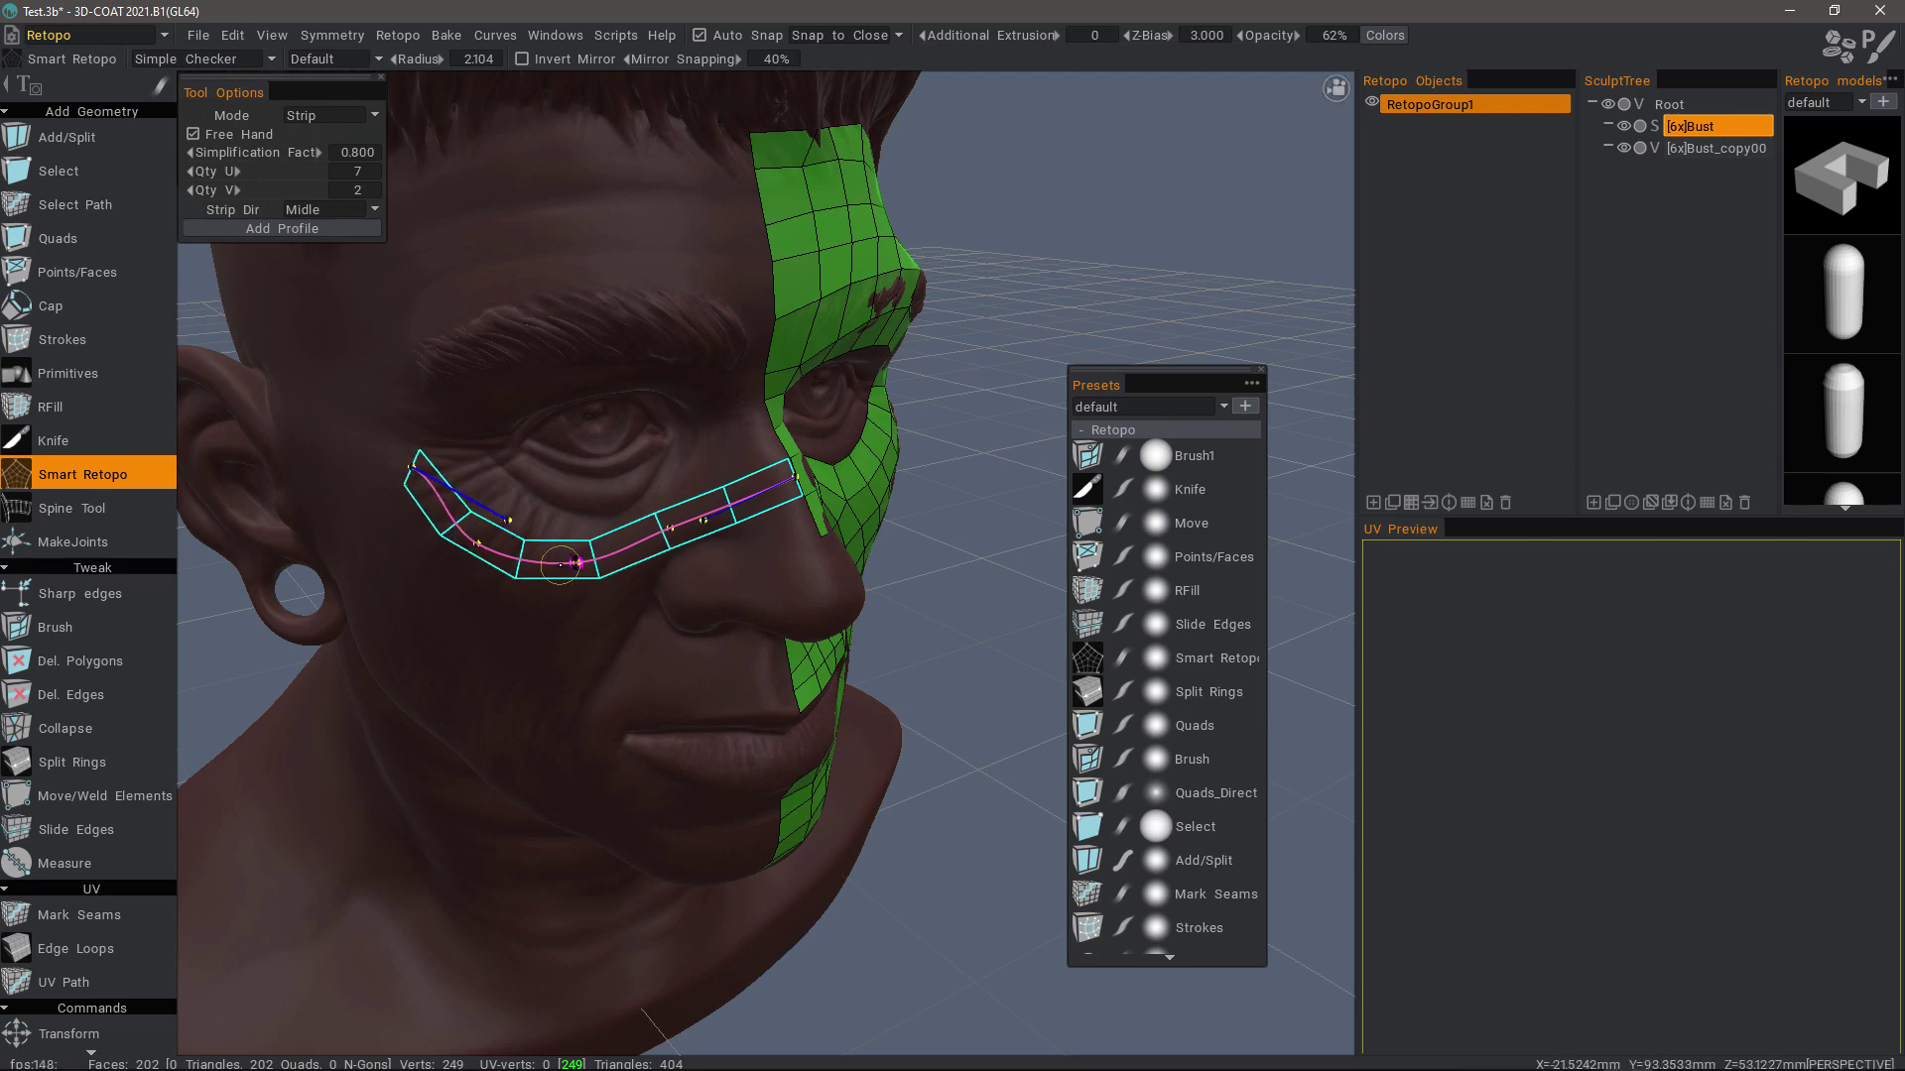
mouse_move(508, 520)
mouse_down()
mouse_move(430, 573)
mouse_move(494, 515)
mouse_up()
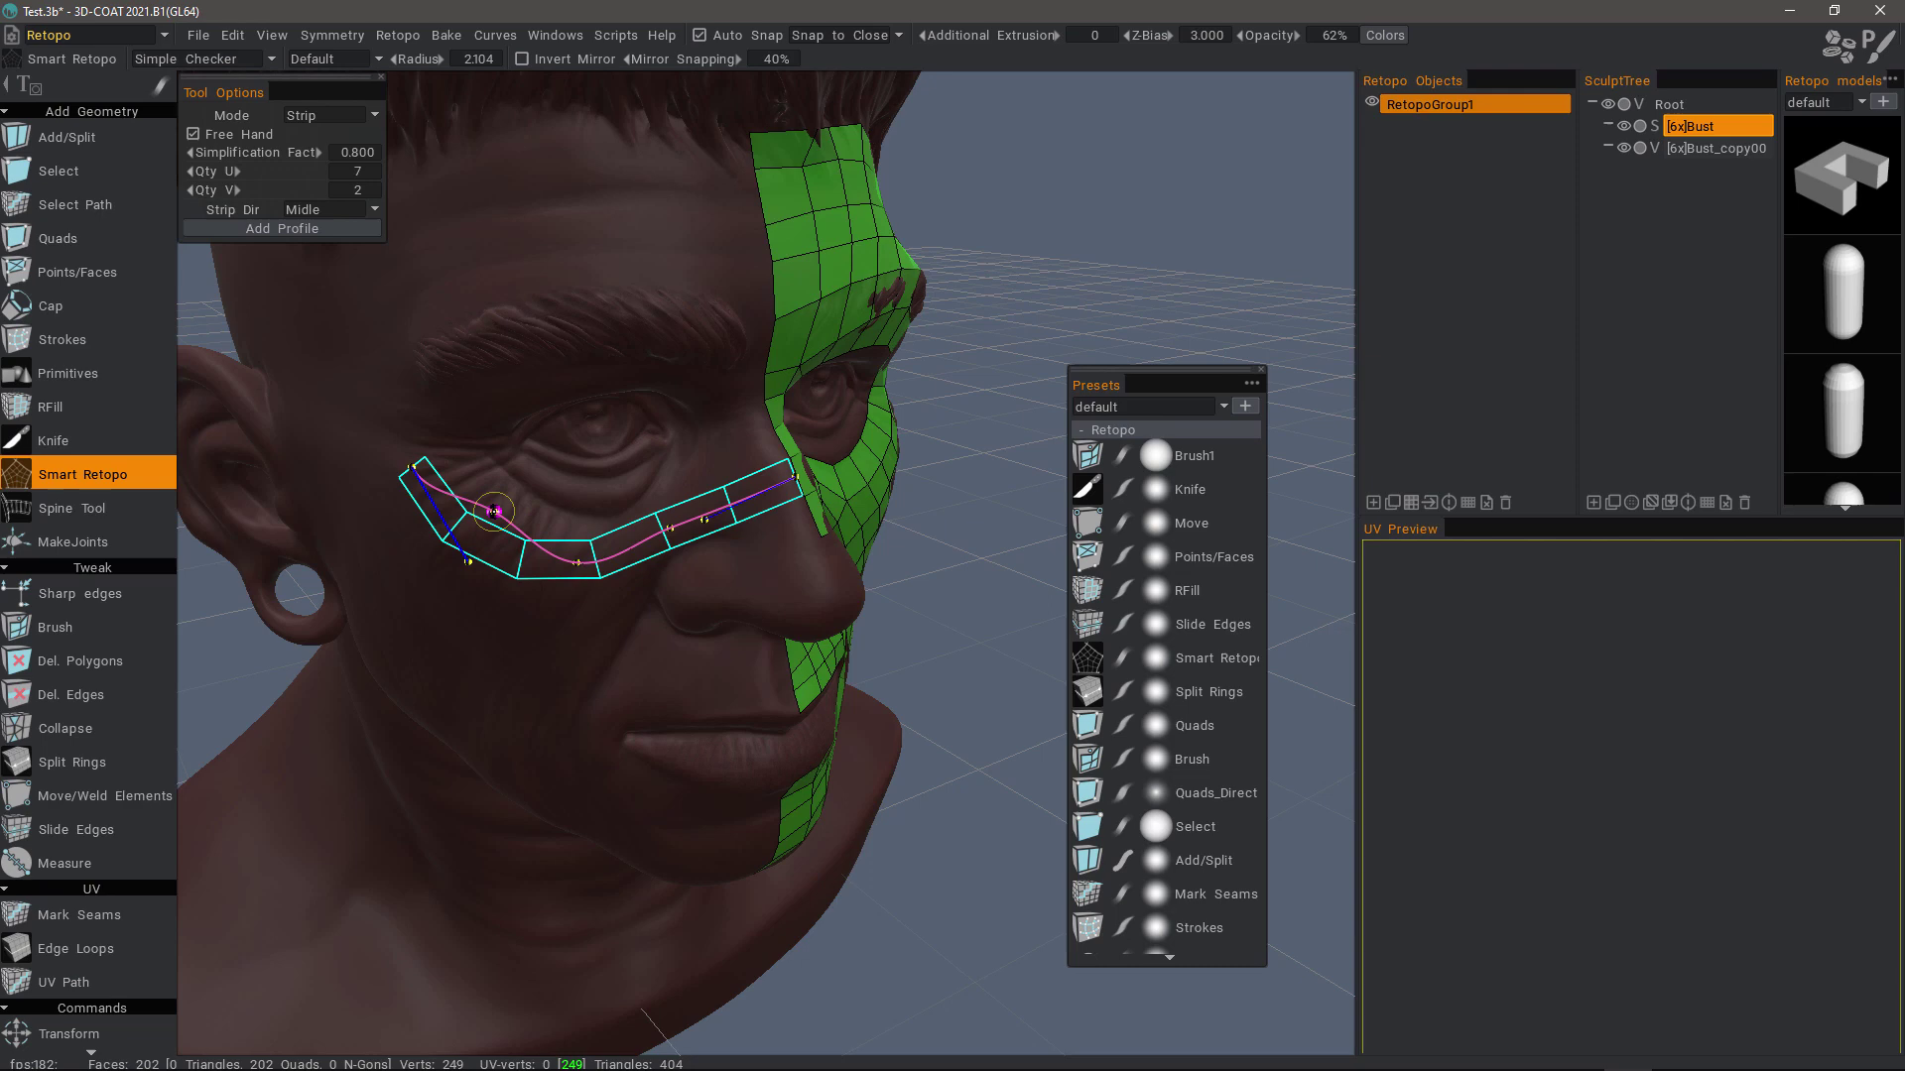
drag(494, 514, 484, 537)
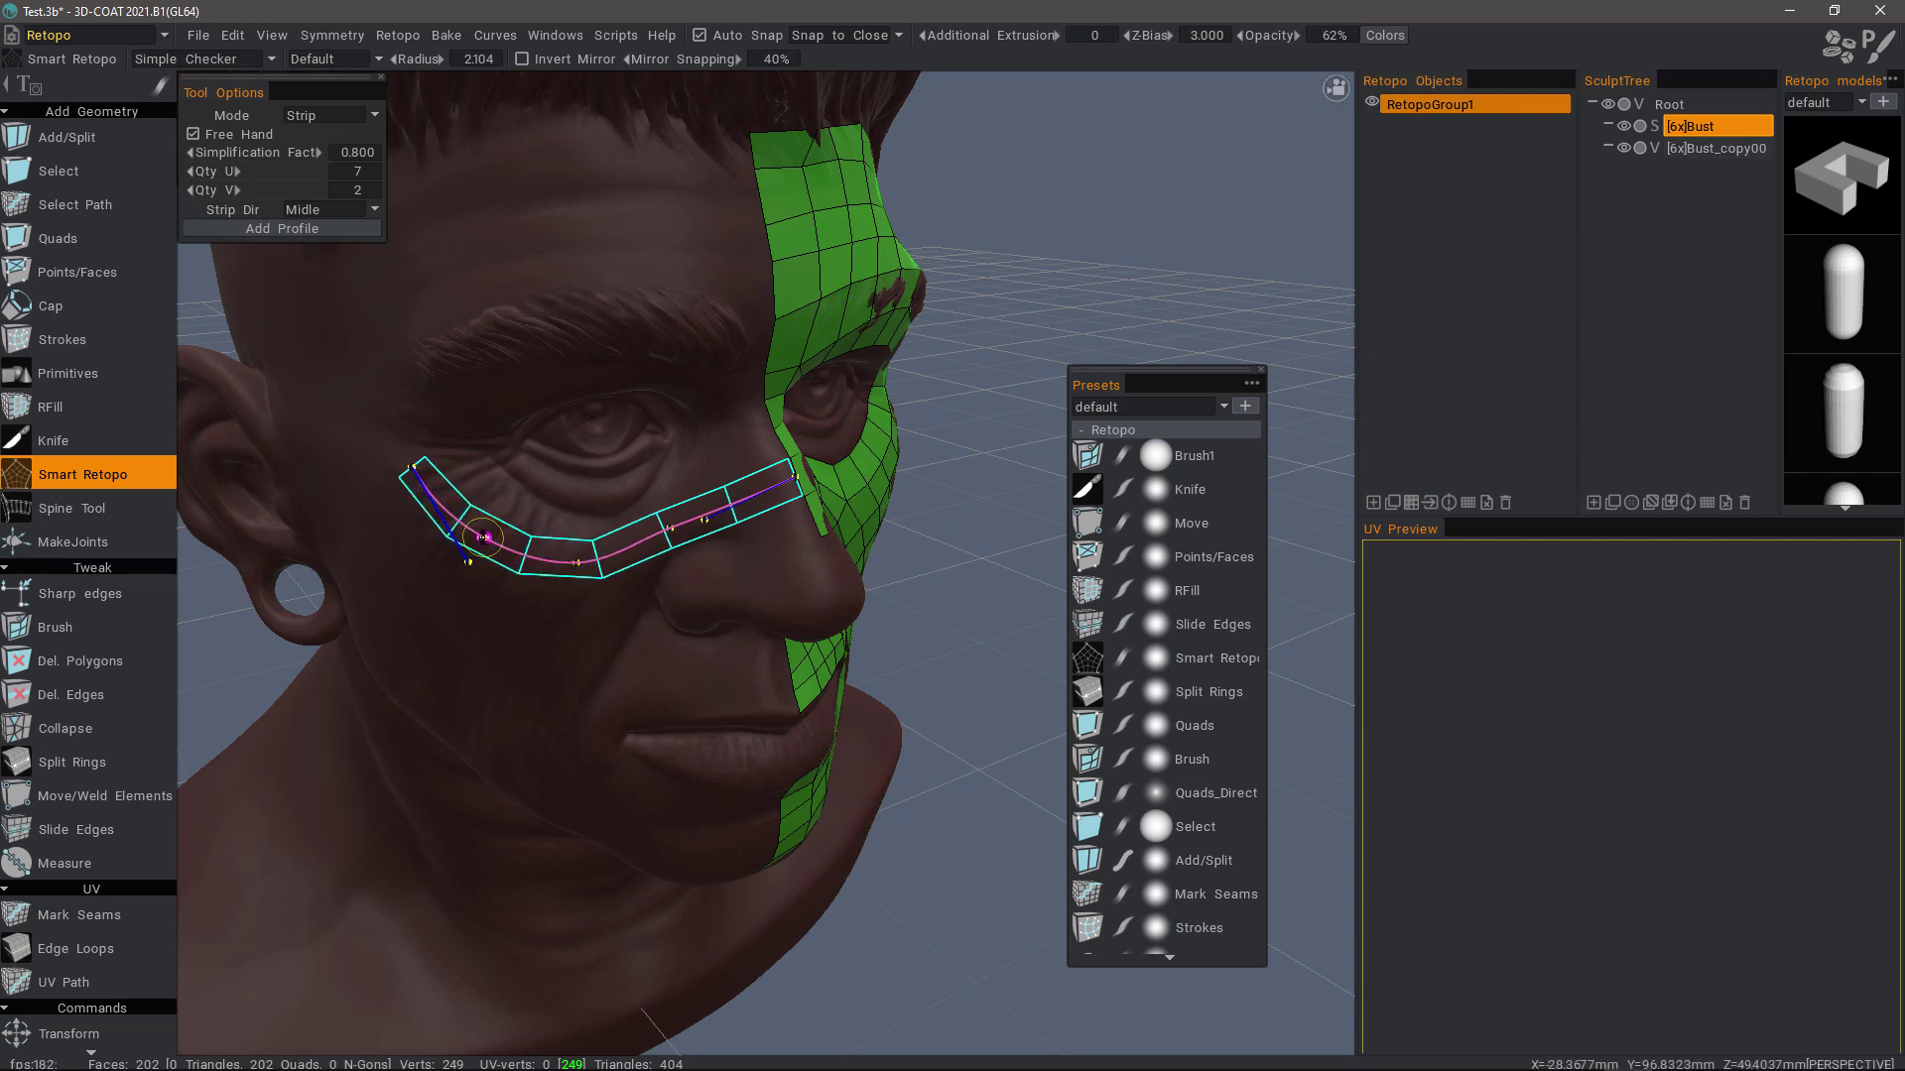
drag(672, 535, 700, 526)
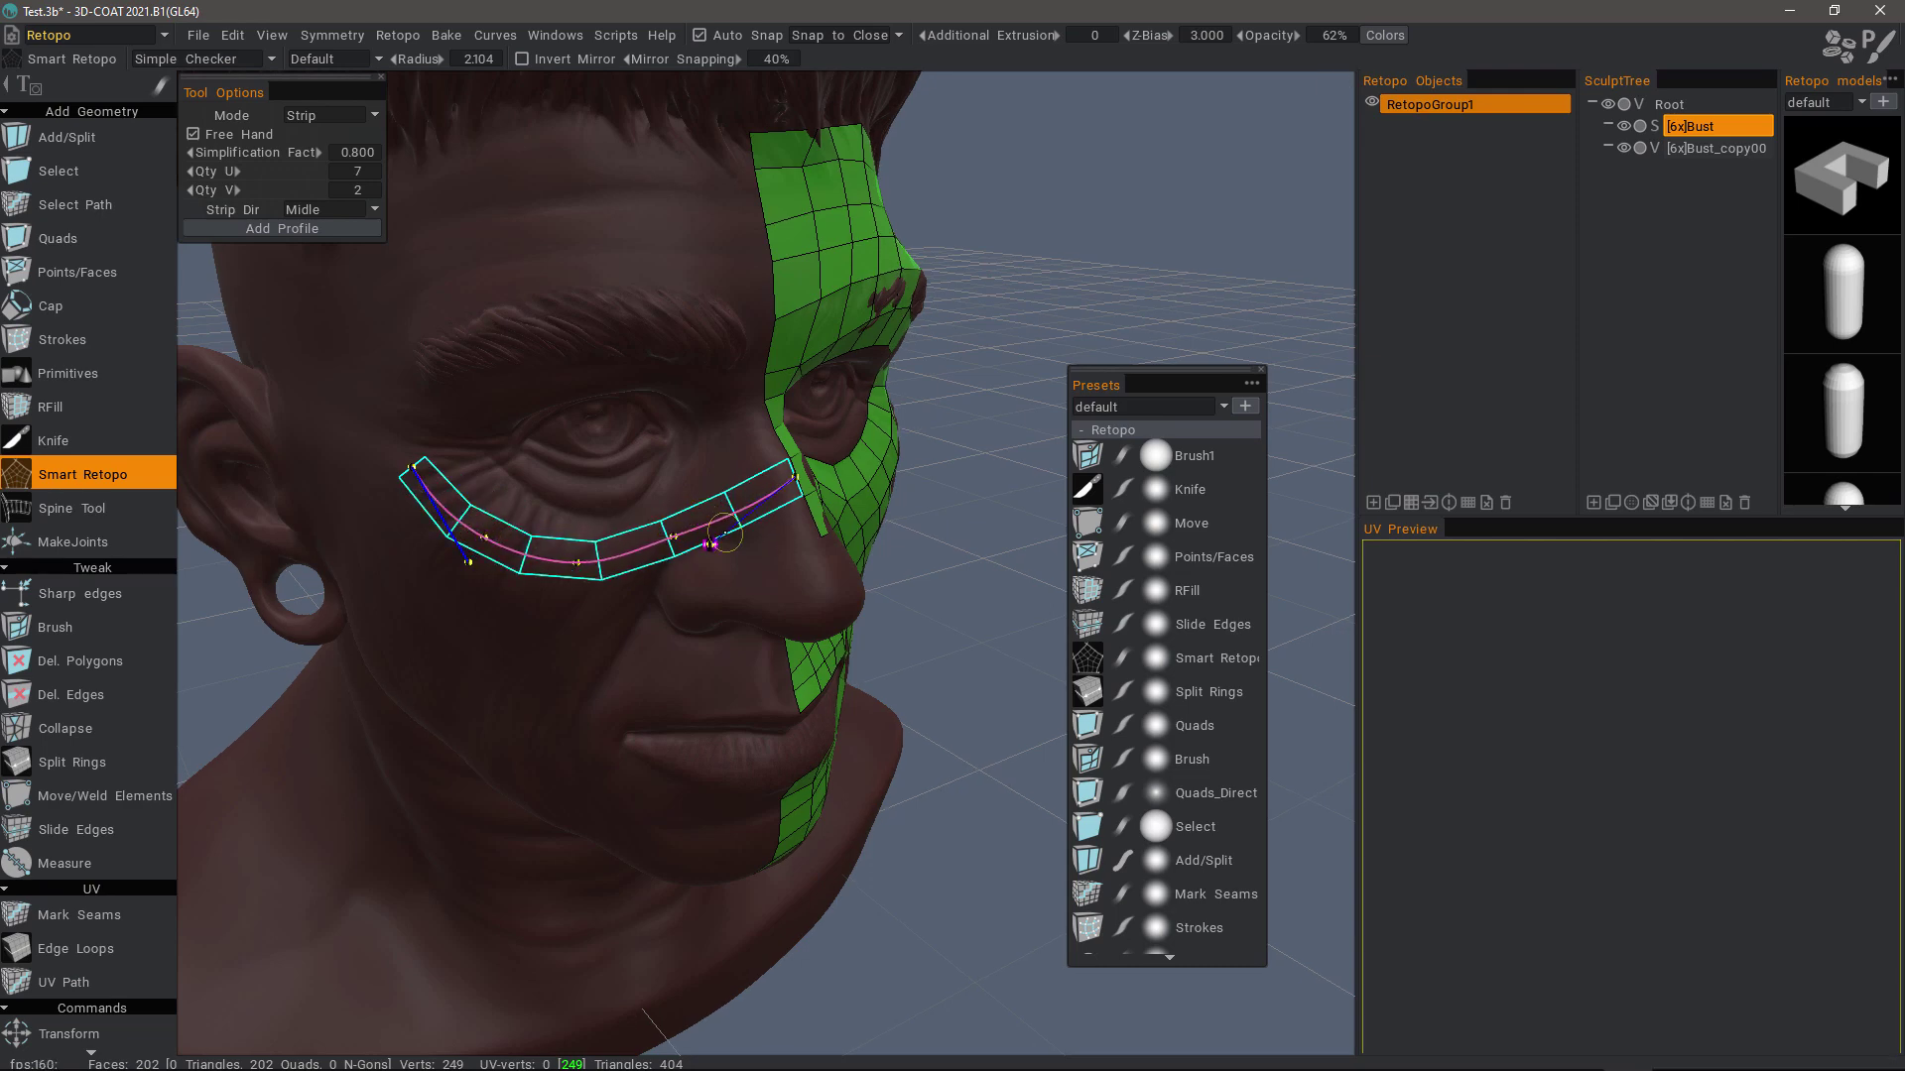
Snap to Front view and commit the strip as green quads, bringing faces to 208
key(KP_1)
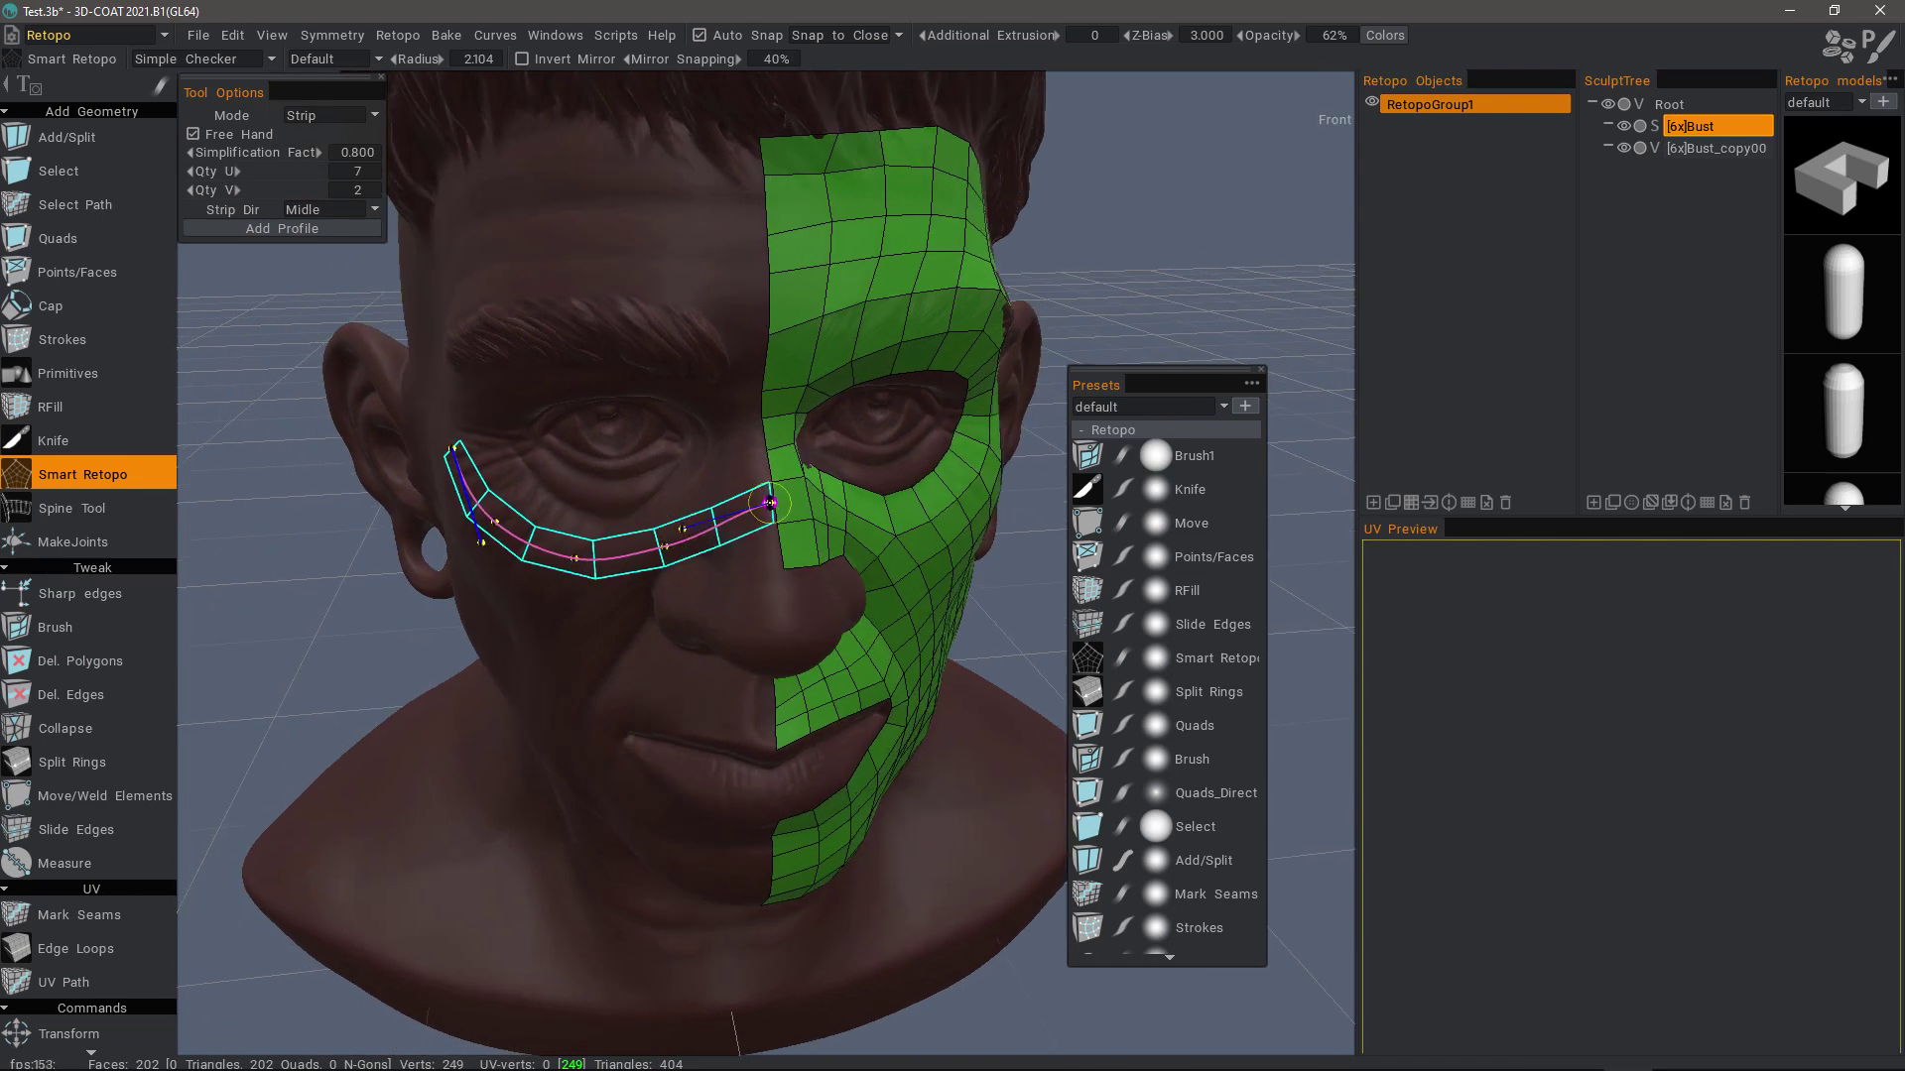
middle_drag(825, 650, 698, 649)
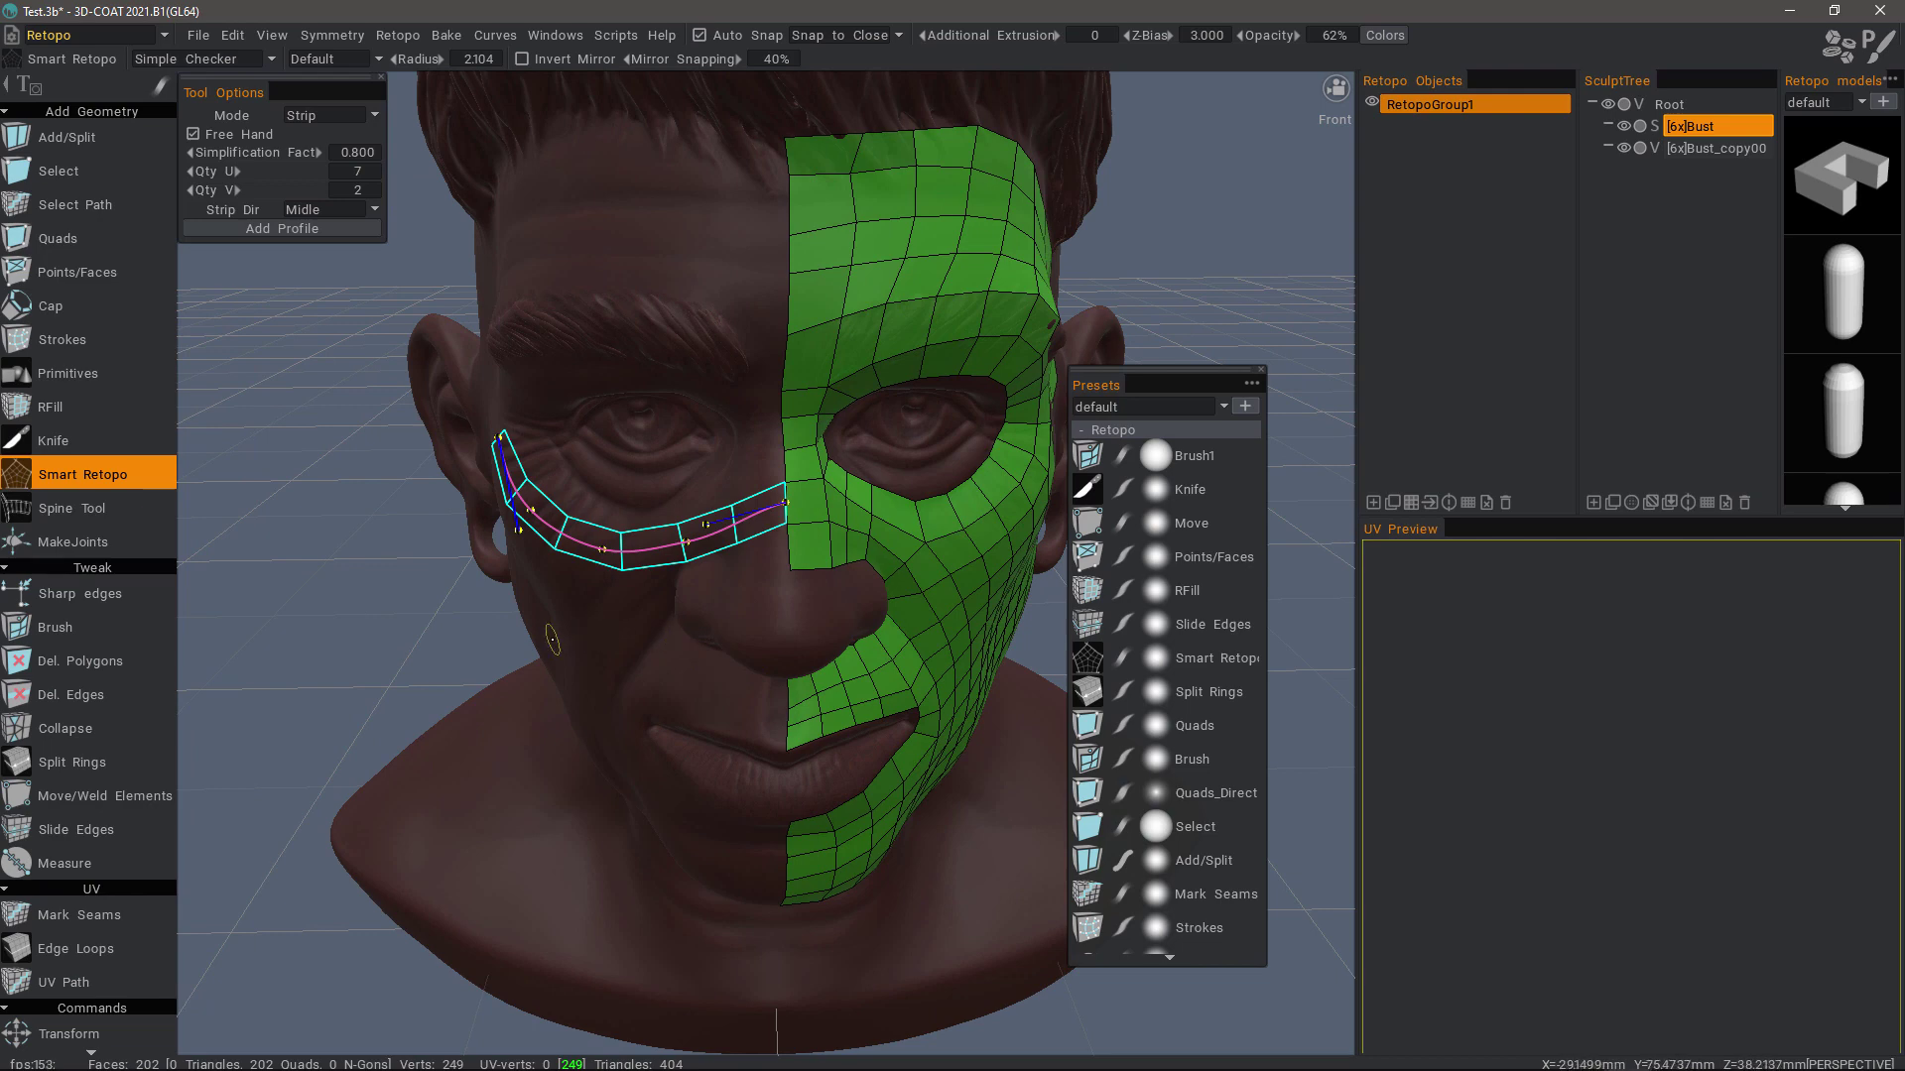
key(Return)
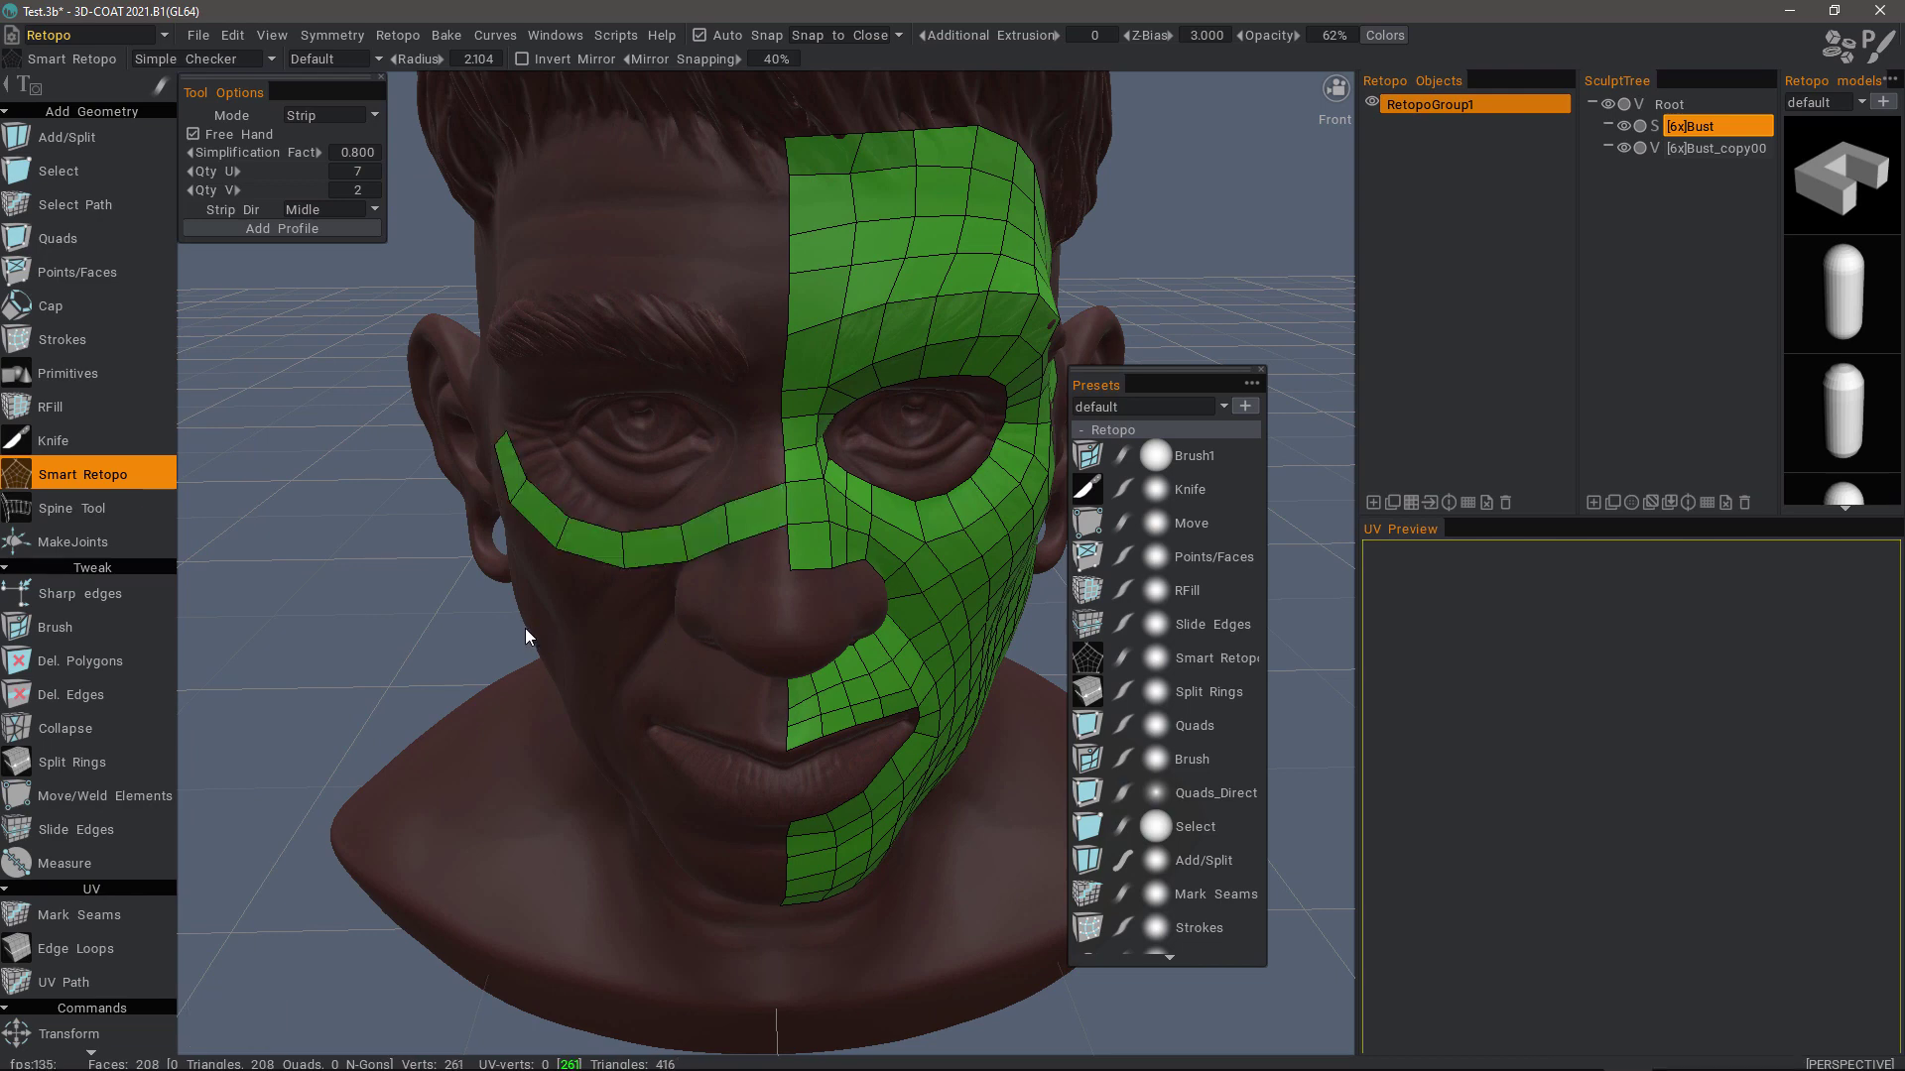
mouse_move(526, 627)
middle_down()
mouse_move(741, 354)
mouse_move(659, 642)
middle_up()
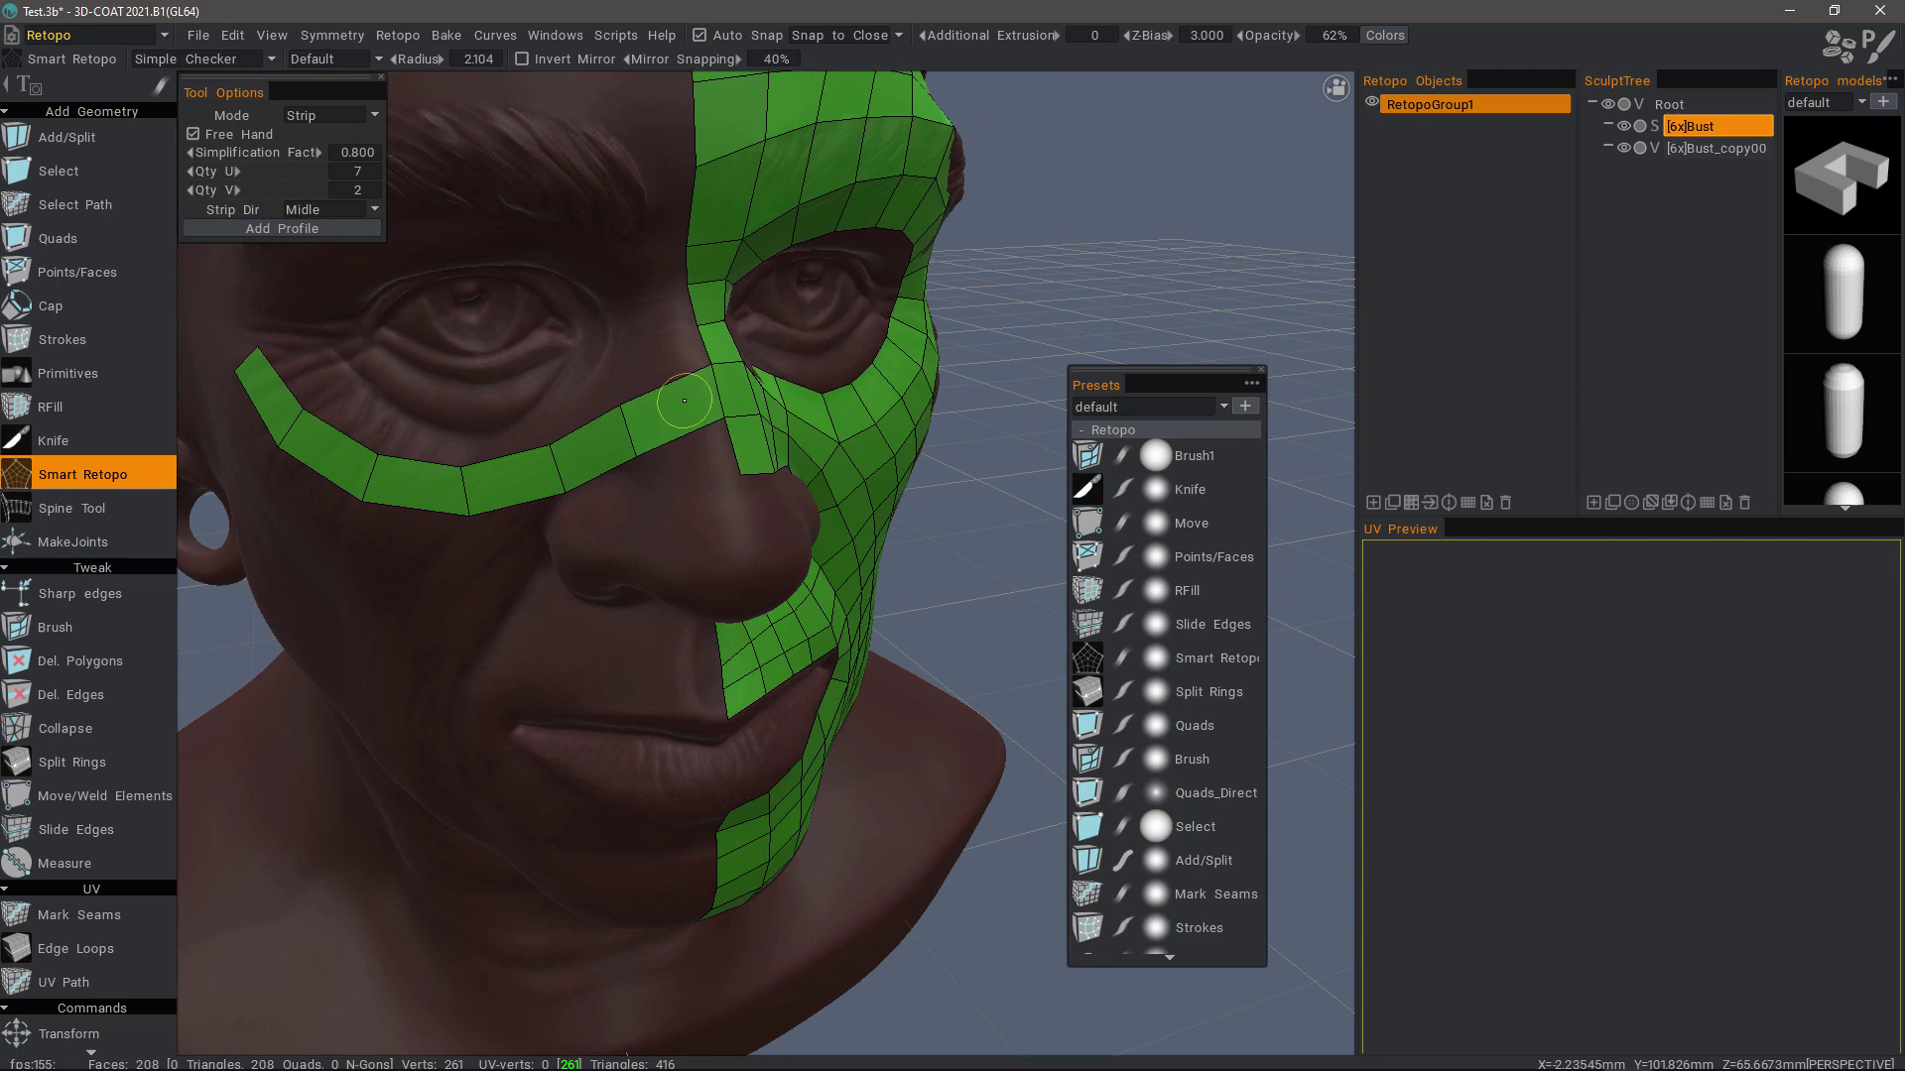
Undo the strip, pull its inner end back from the nose, and recommit it
mouse_move(573, 635)
middle_down()
mouse_move(591, 617)
mouse_move(565, 627)
middle_up()
key(ctrl+z)
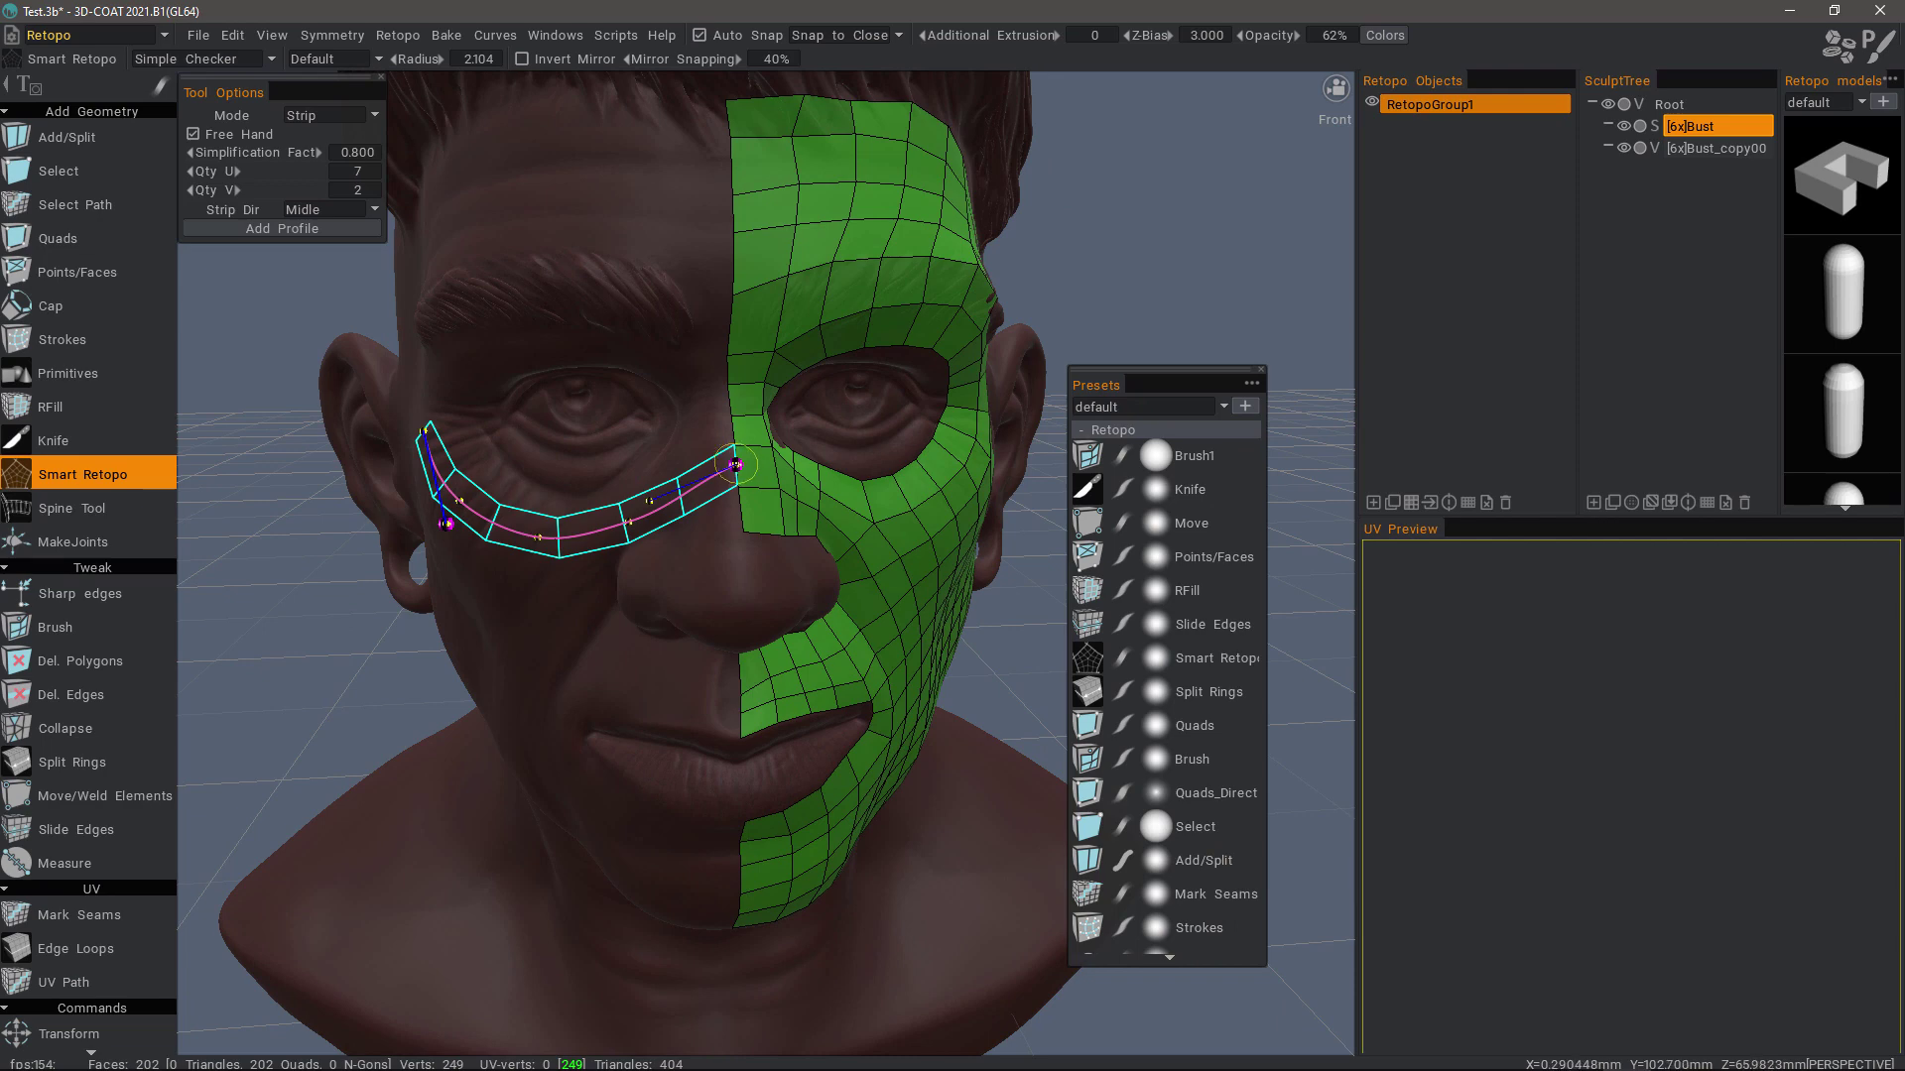
drag(736, 464, 709, 476)
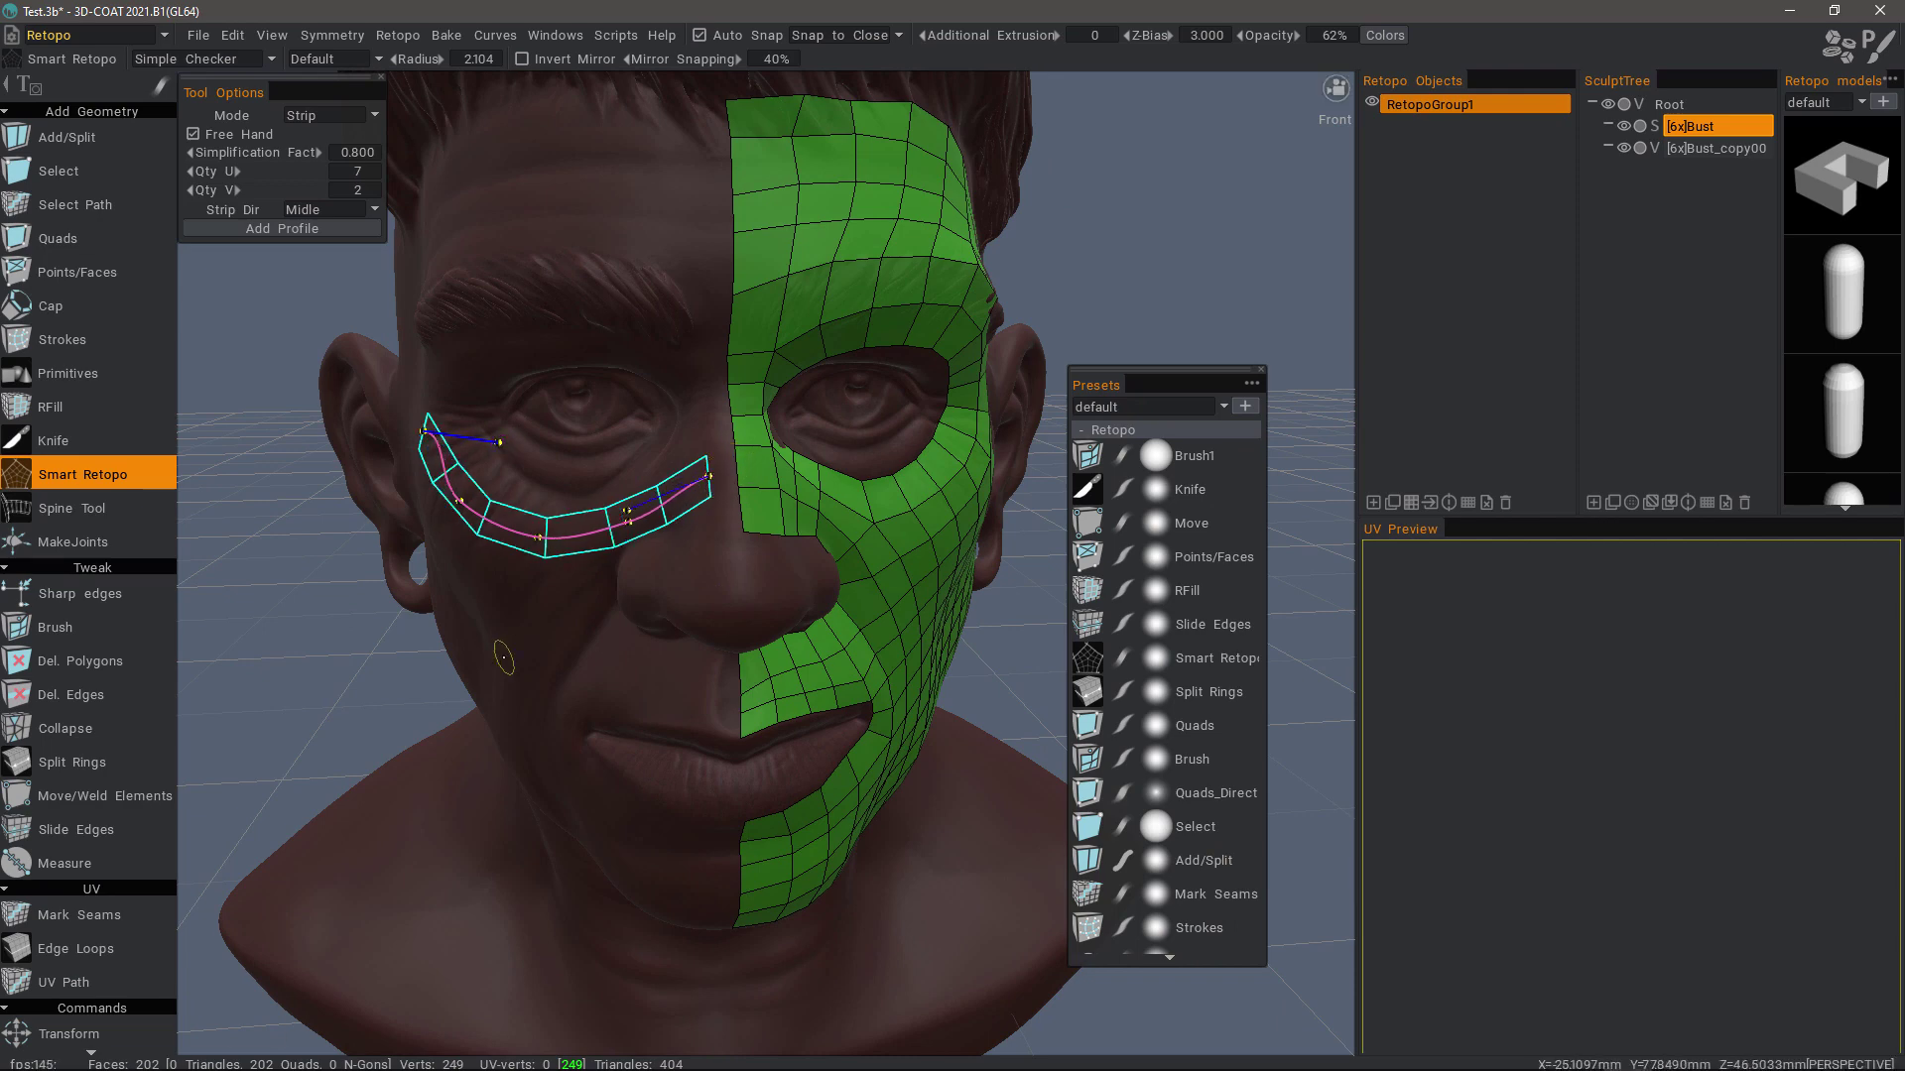
key(Return)
Zoom in and sketch a new strip along the under-eye strip's upper edge
mouse_move(425, 616)
right_down()
mouse_move(563, 617)
mouse_move(775, 408)
right_up()
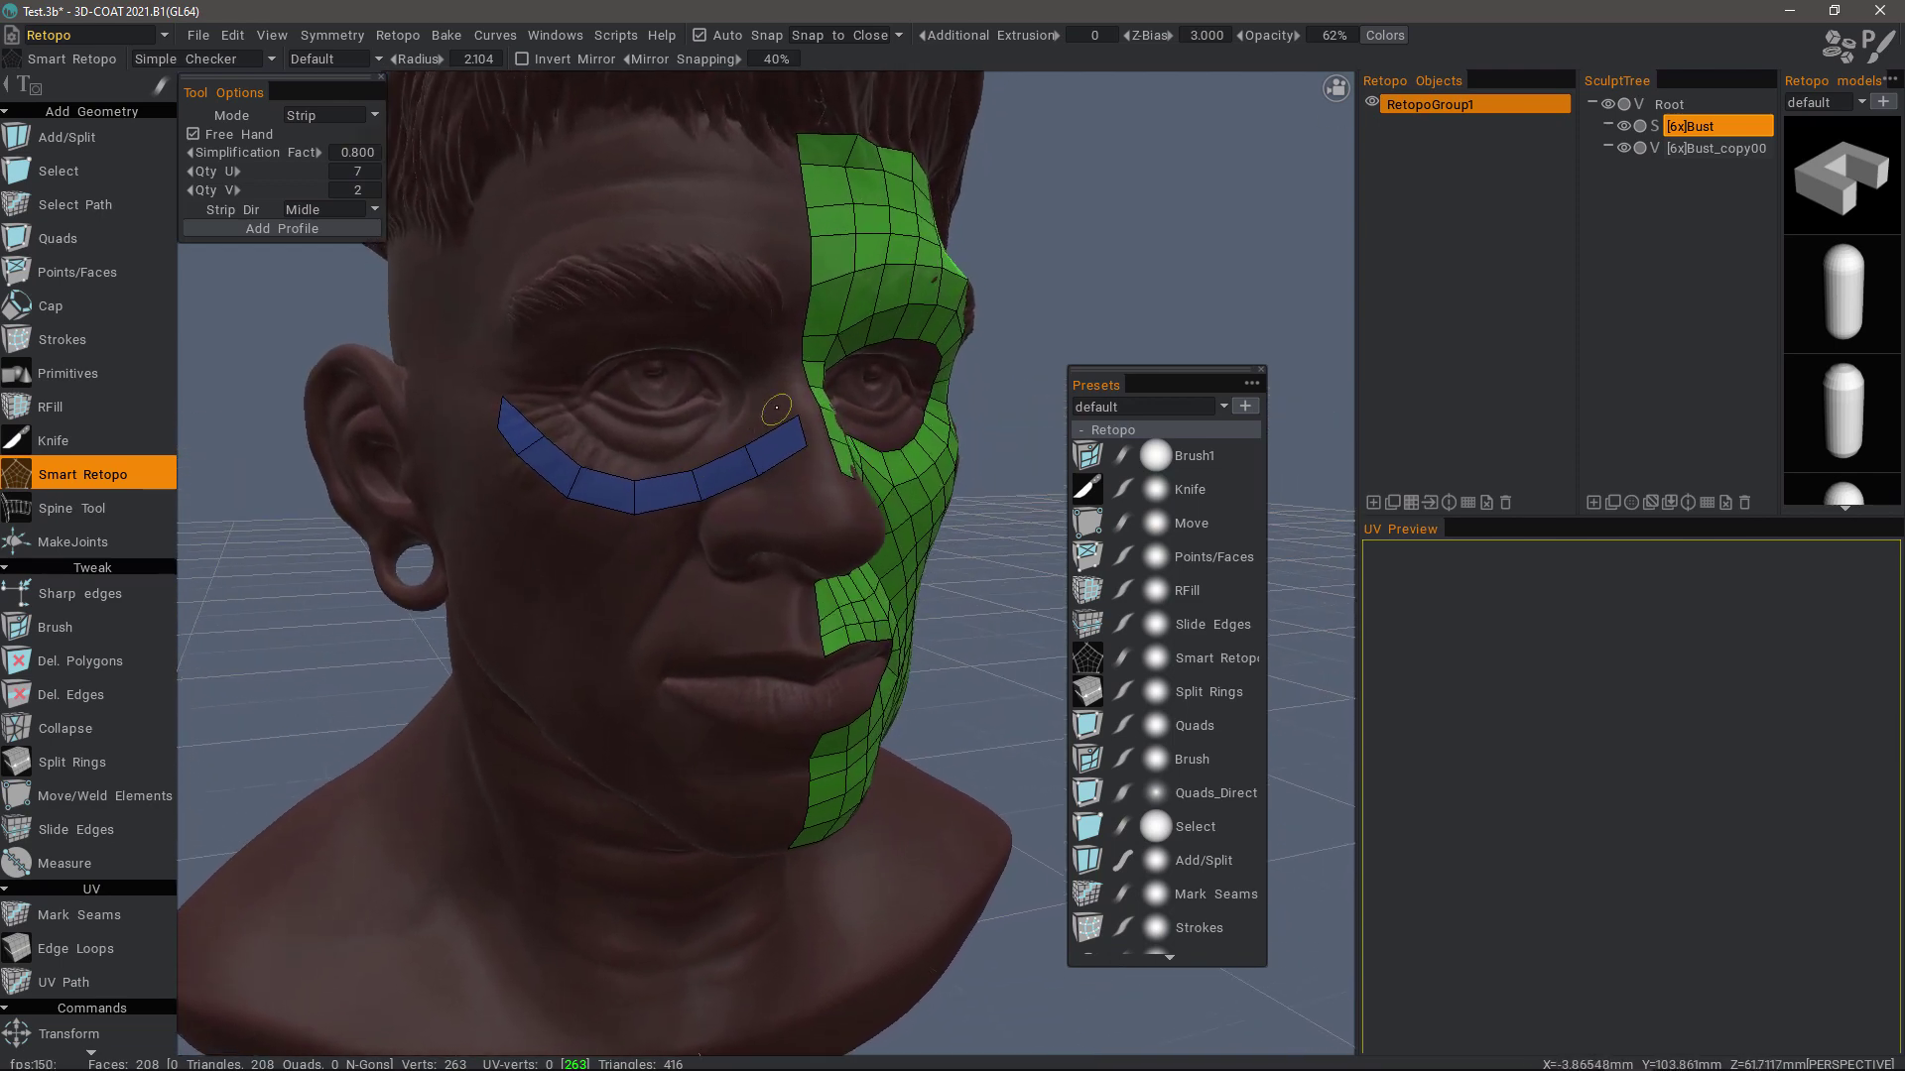
right_drag(775, 408, 859, 464)
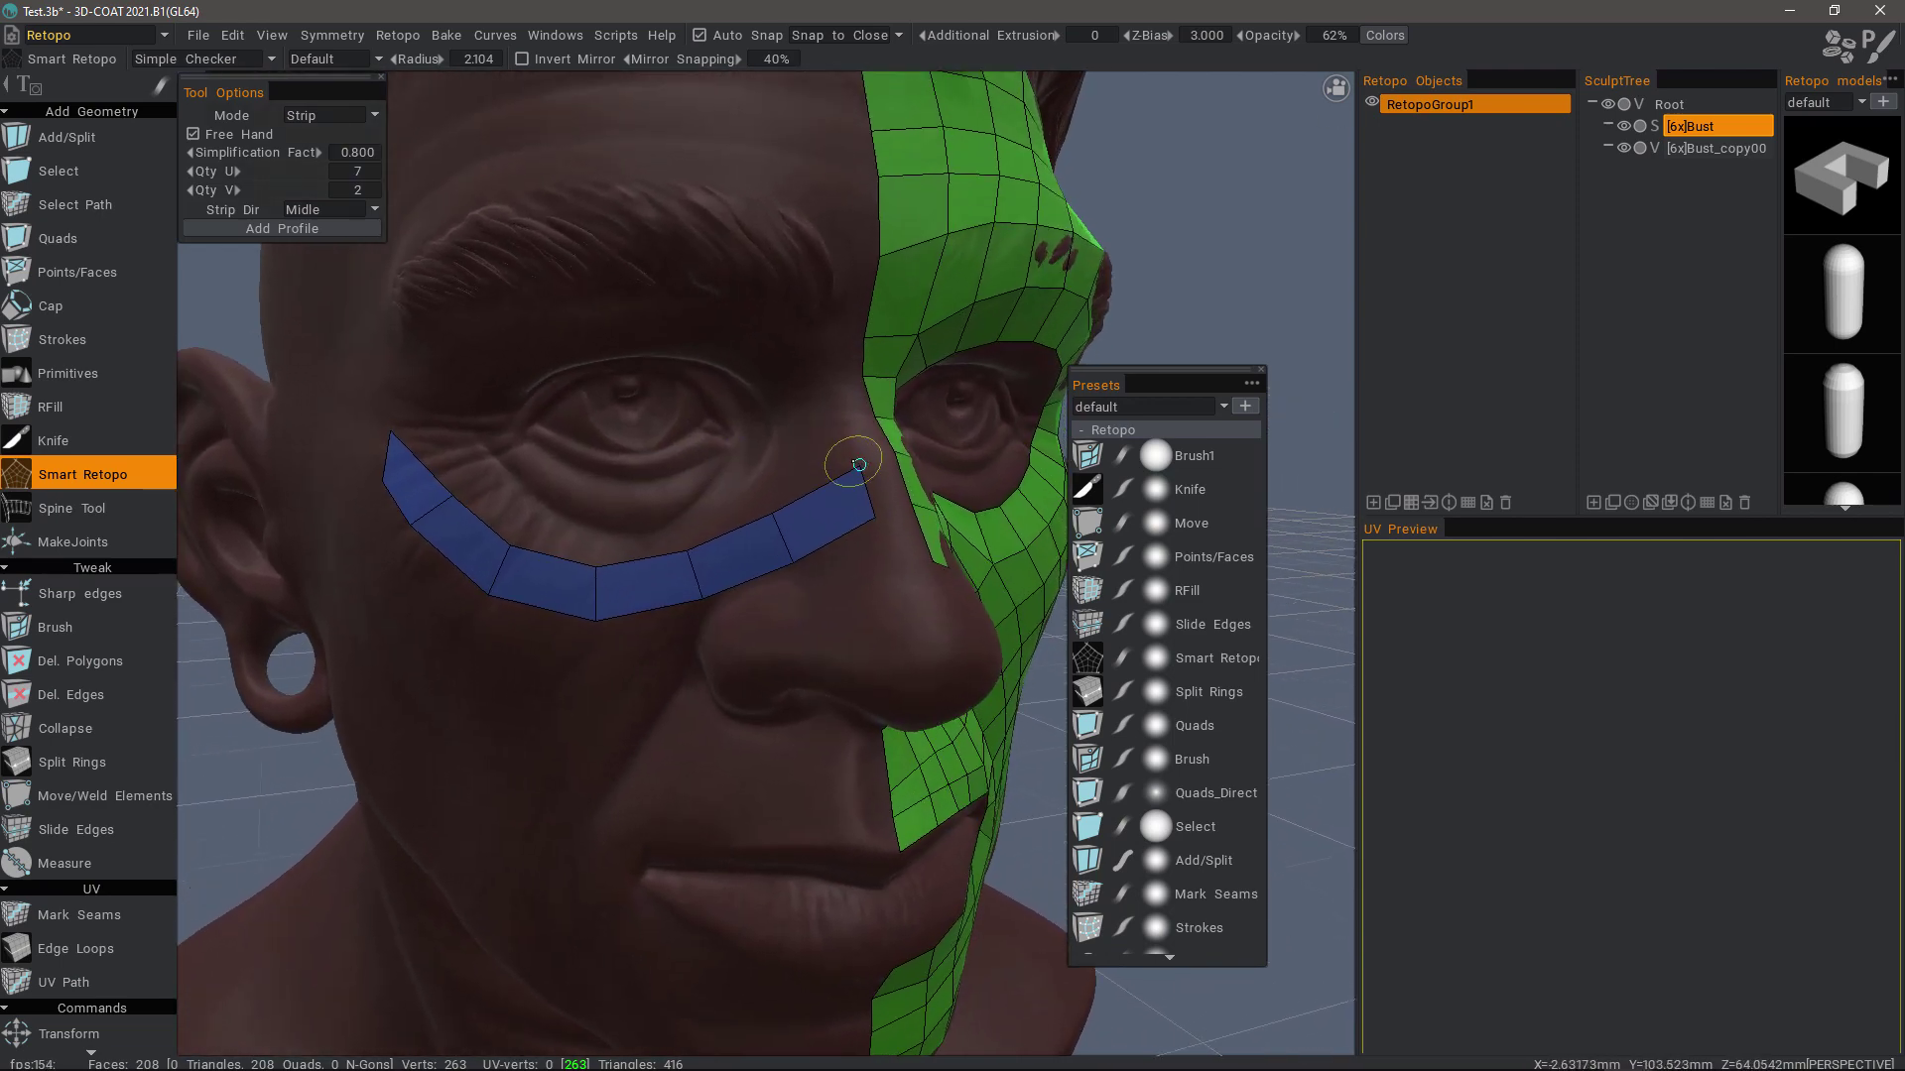
mouse_move(859, 464)
mouse_down()
mouse_move(595, 565)
mouse_move(509, 544)
mouse_move(393, 428)
mouse_up()
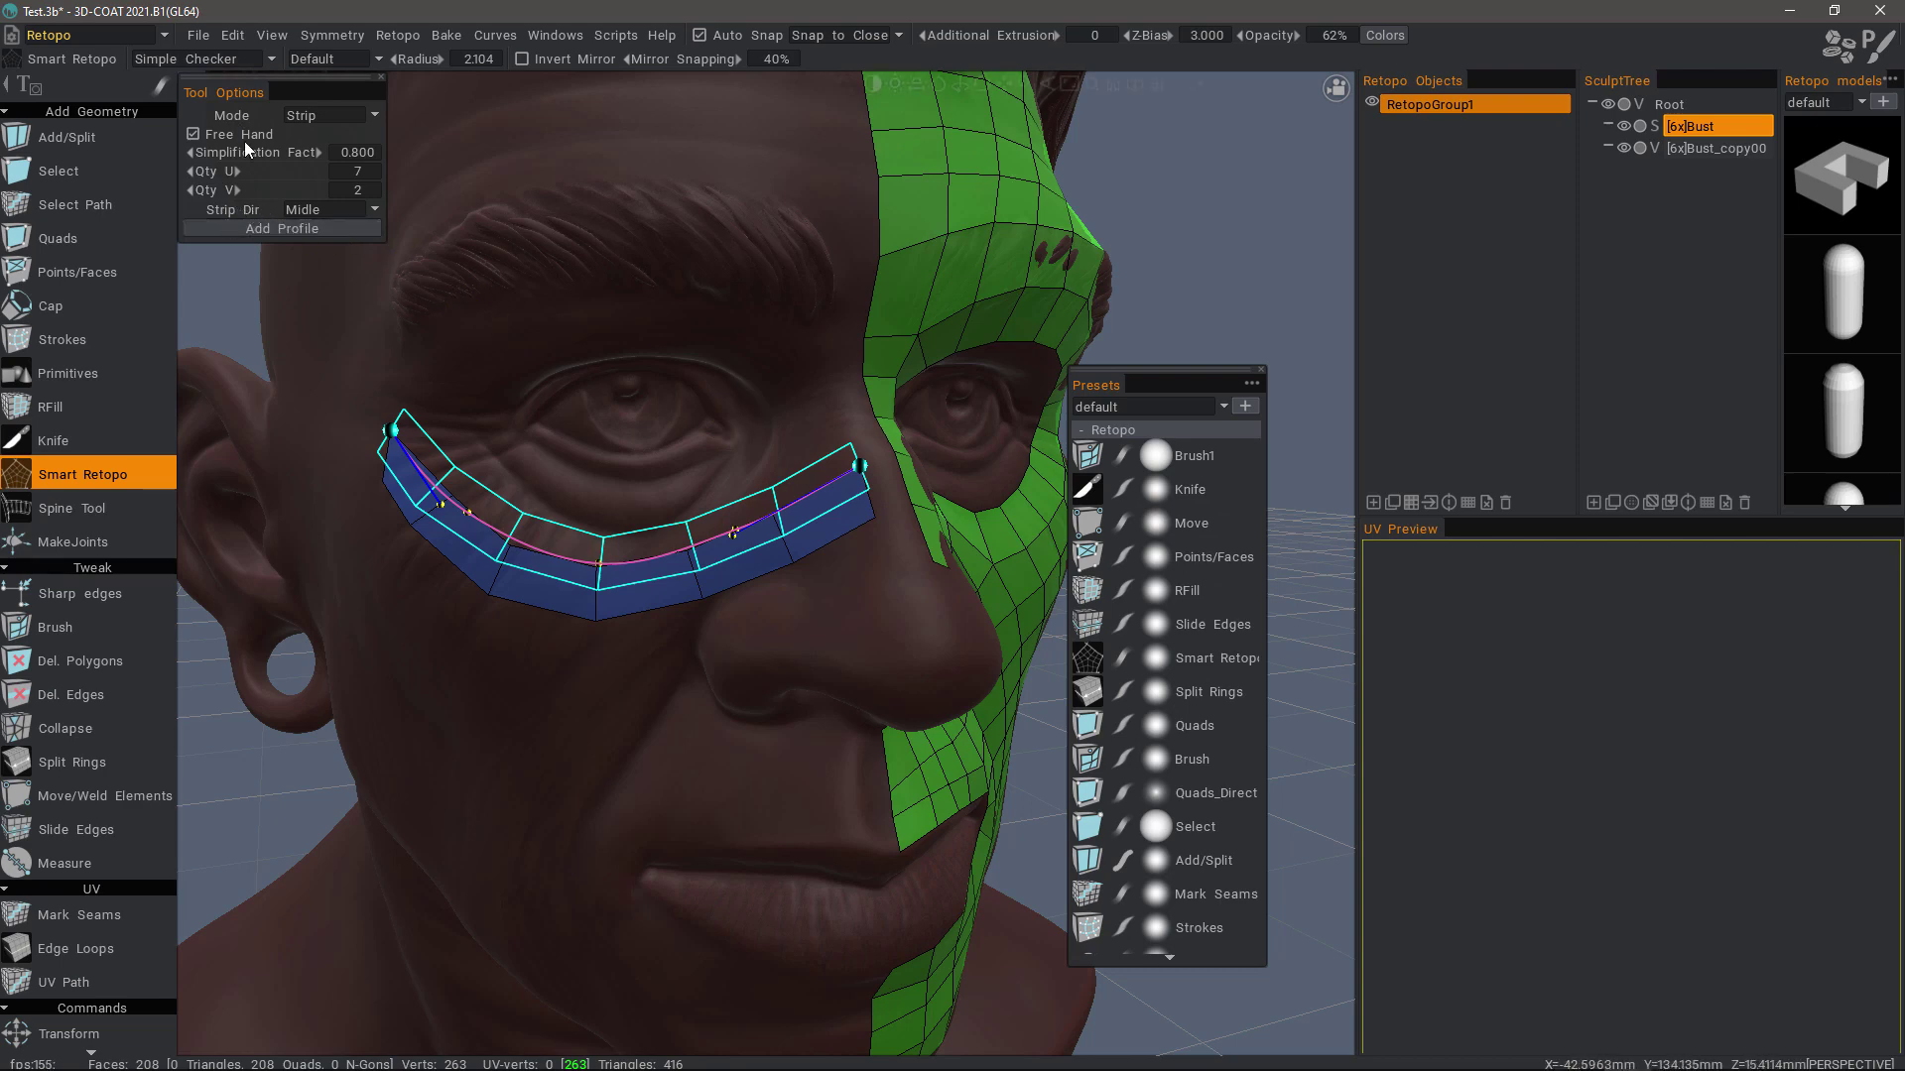
Set Strip Dir to Right and commit the upper row of quads, totalling 214 faces
click(375, 207)
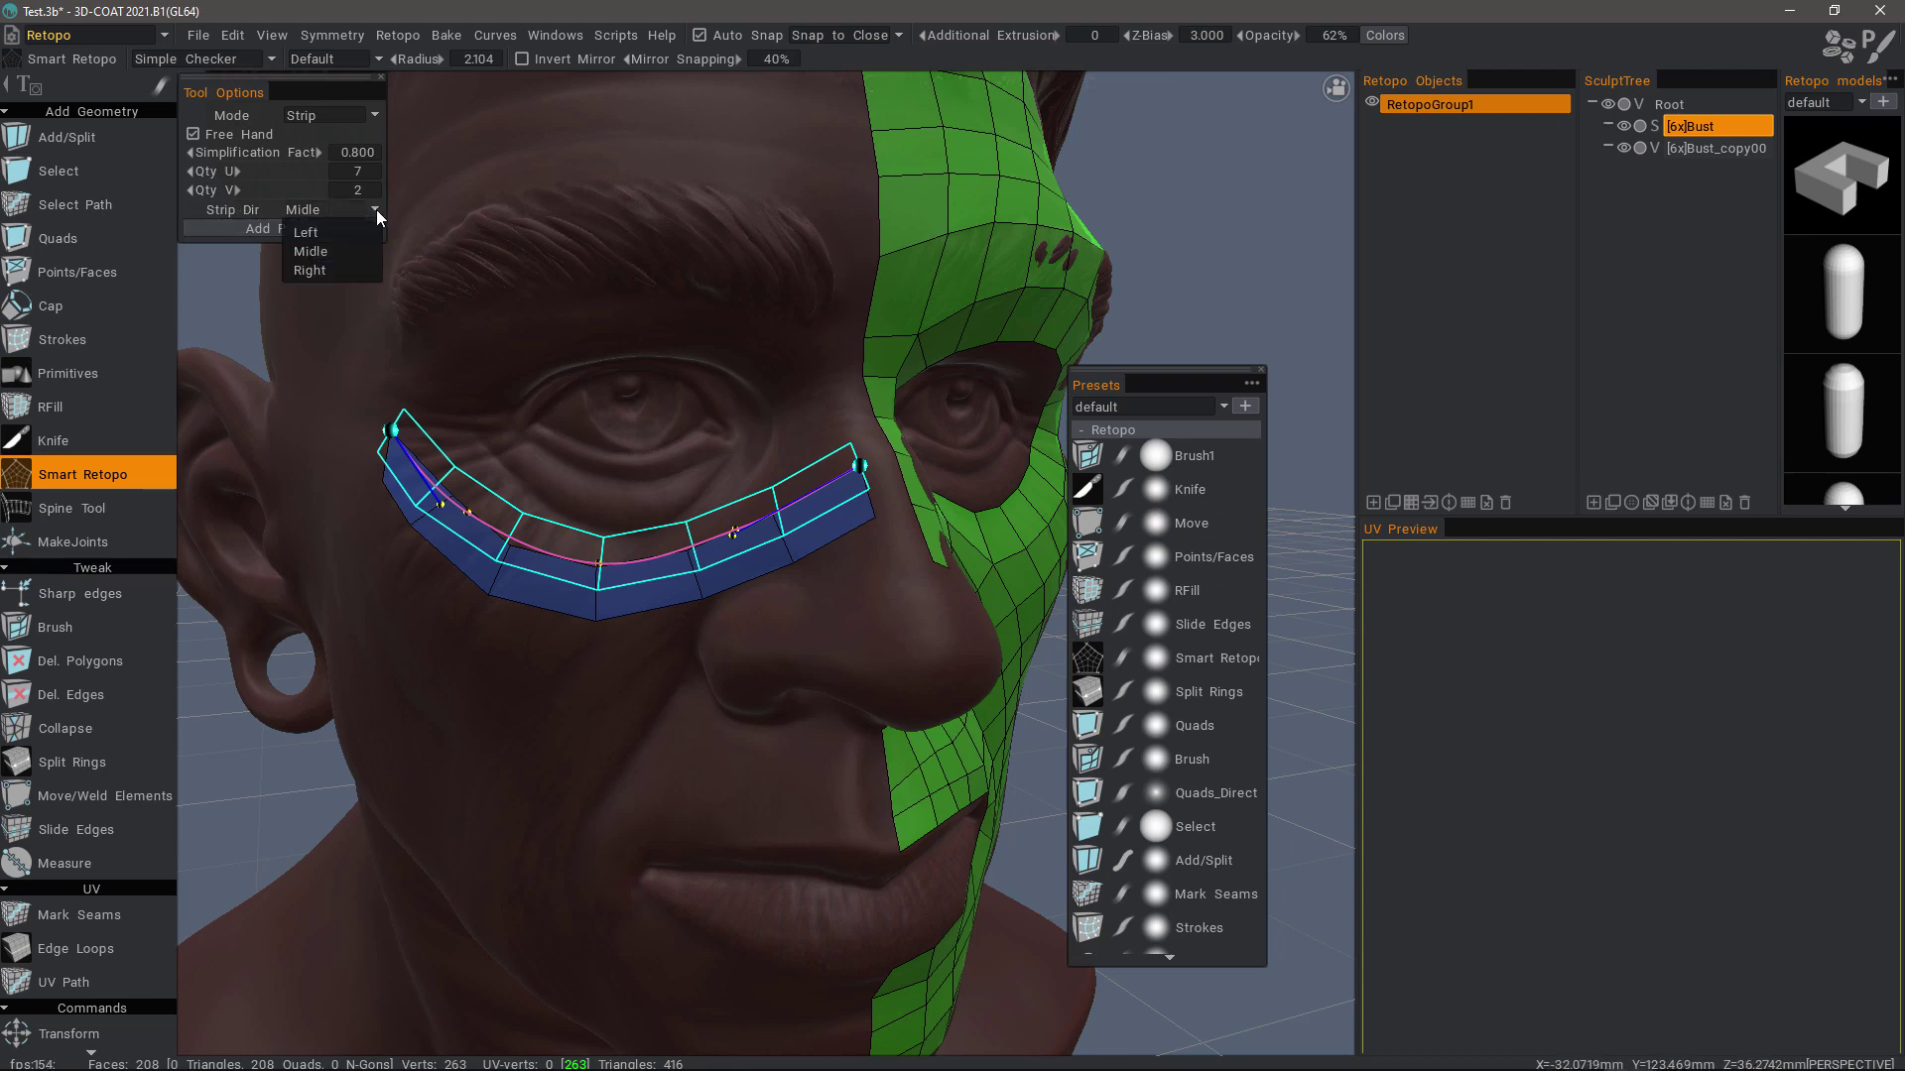
click(347, 266)
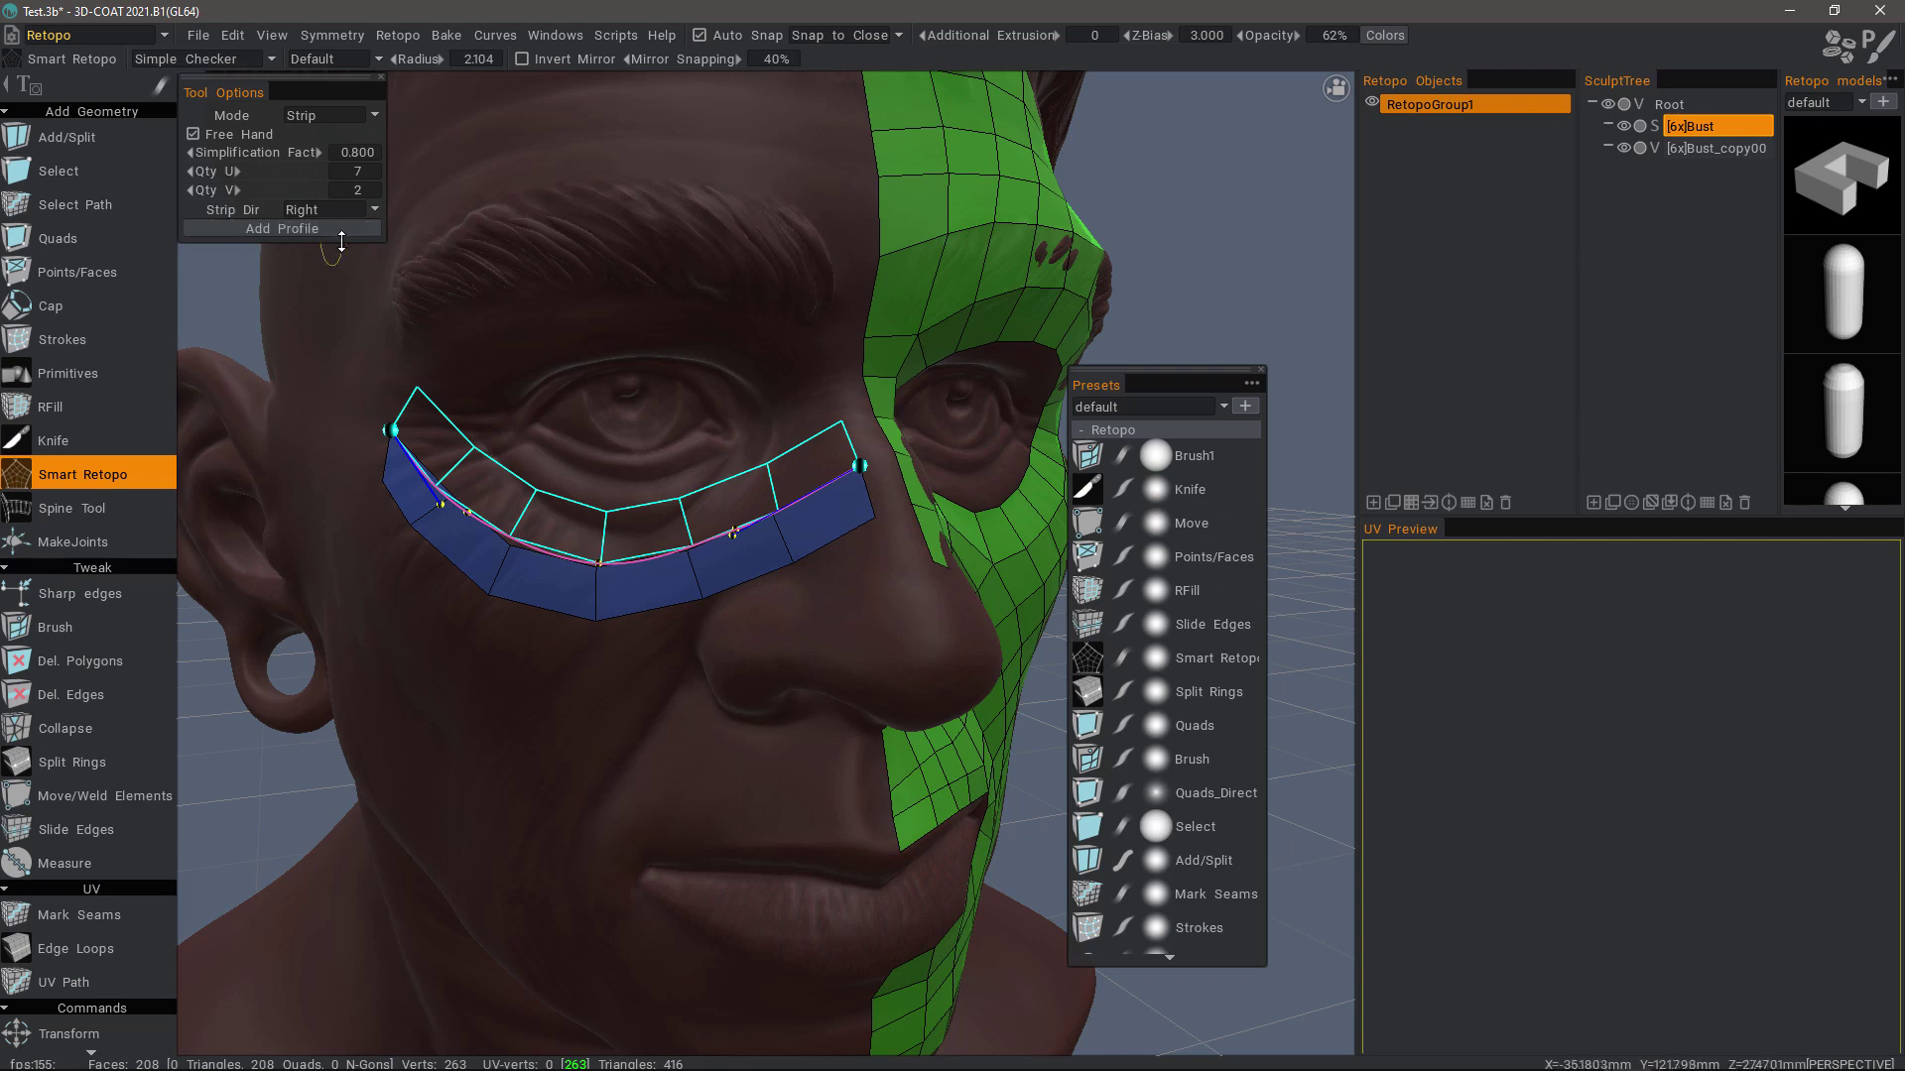
key(Return)
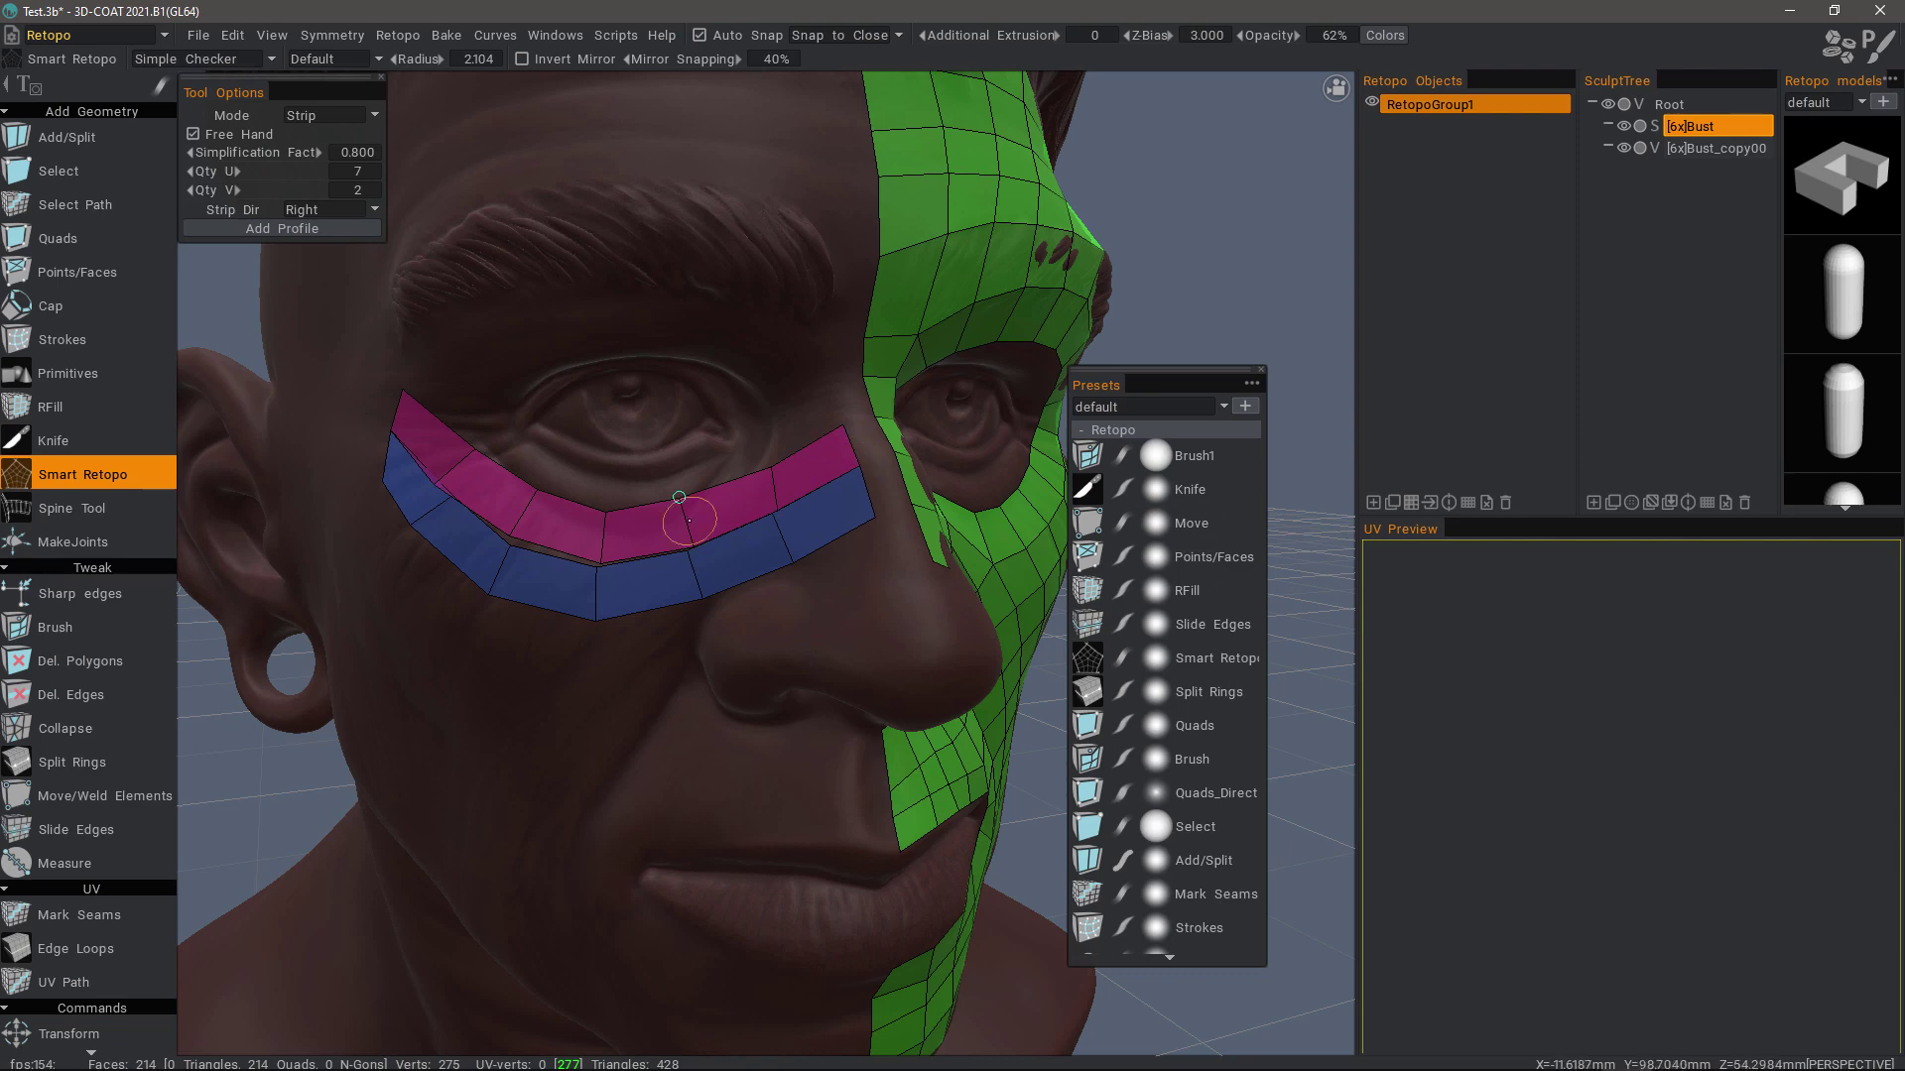
drag(304, 688, 923, 477)
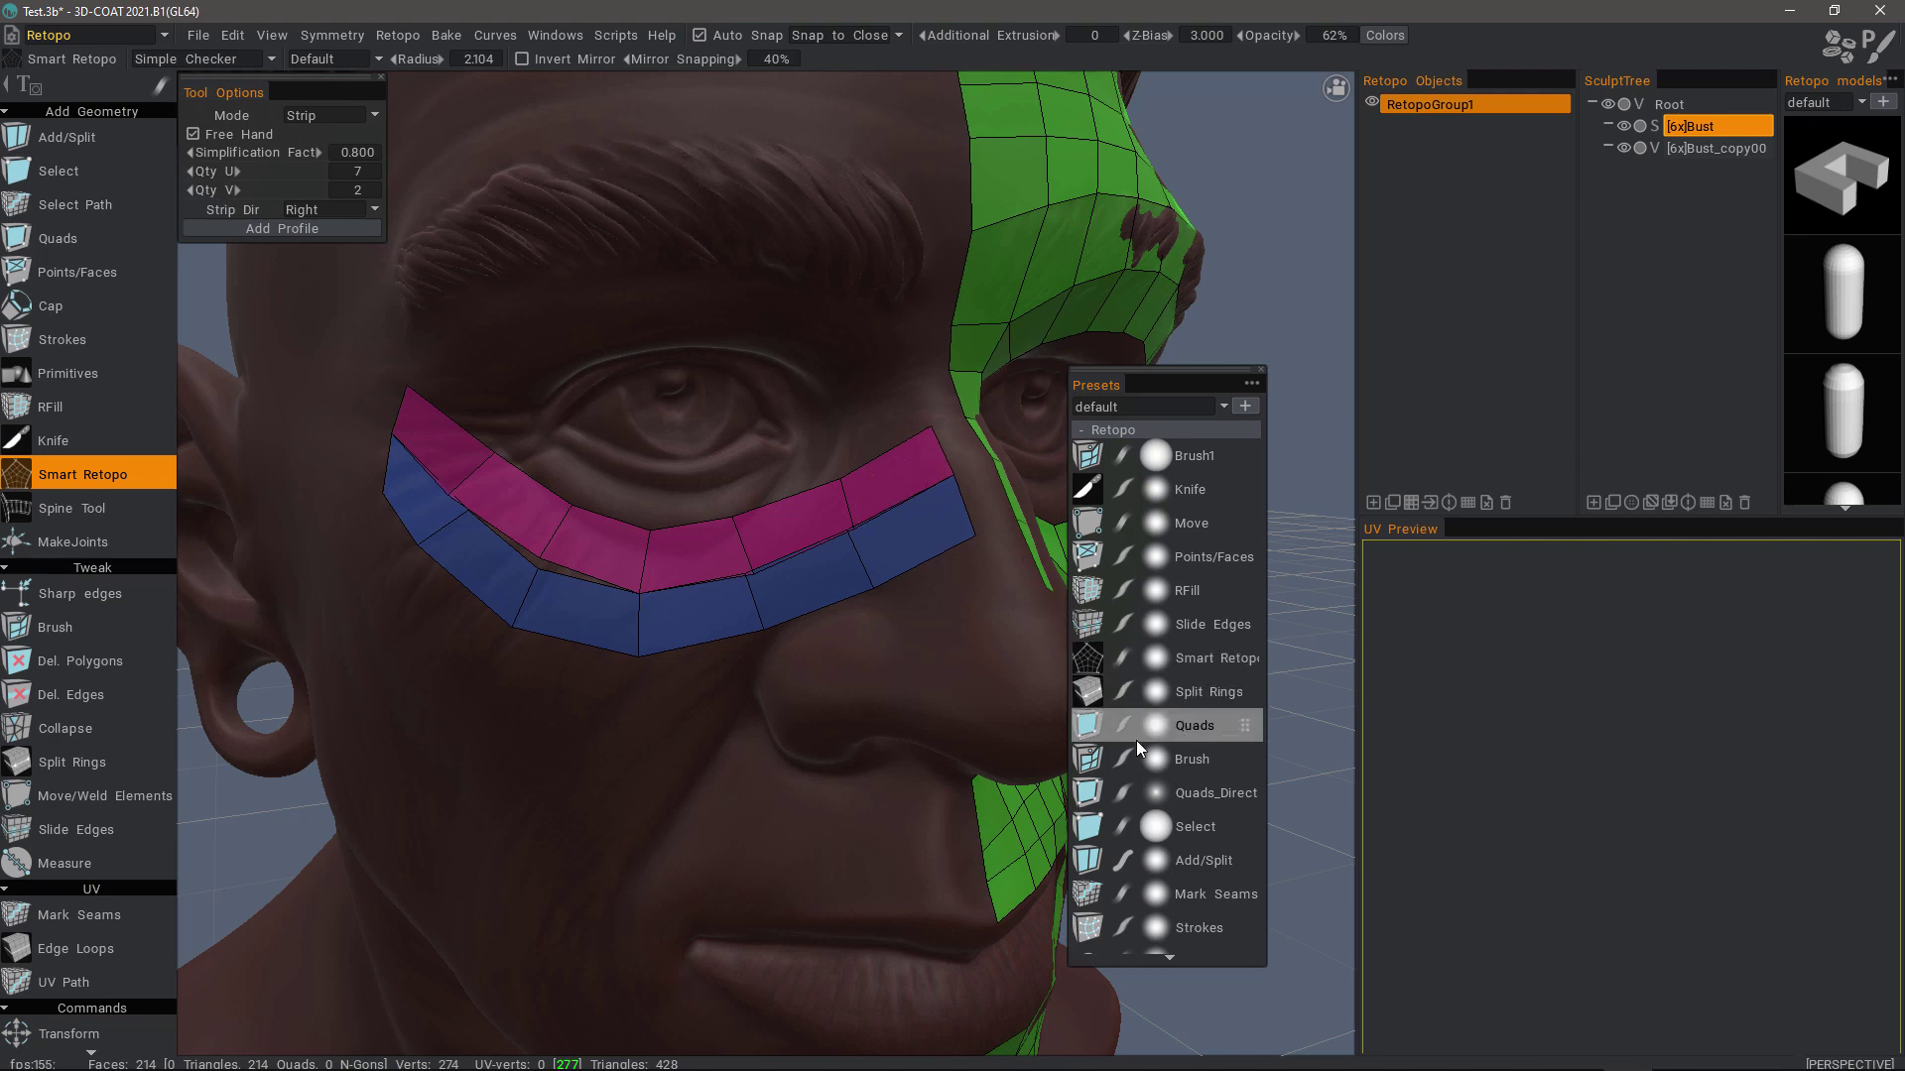
Select the seam vertices between the strips and Weld Vertices, dropping vertices from 274 to 270
click(74, 175)
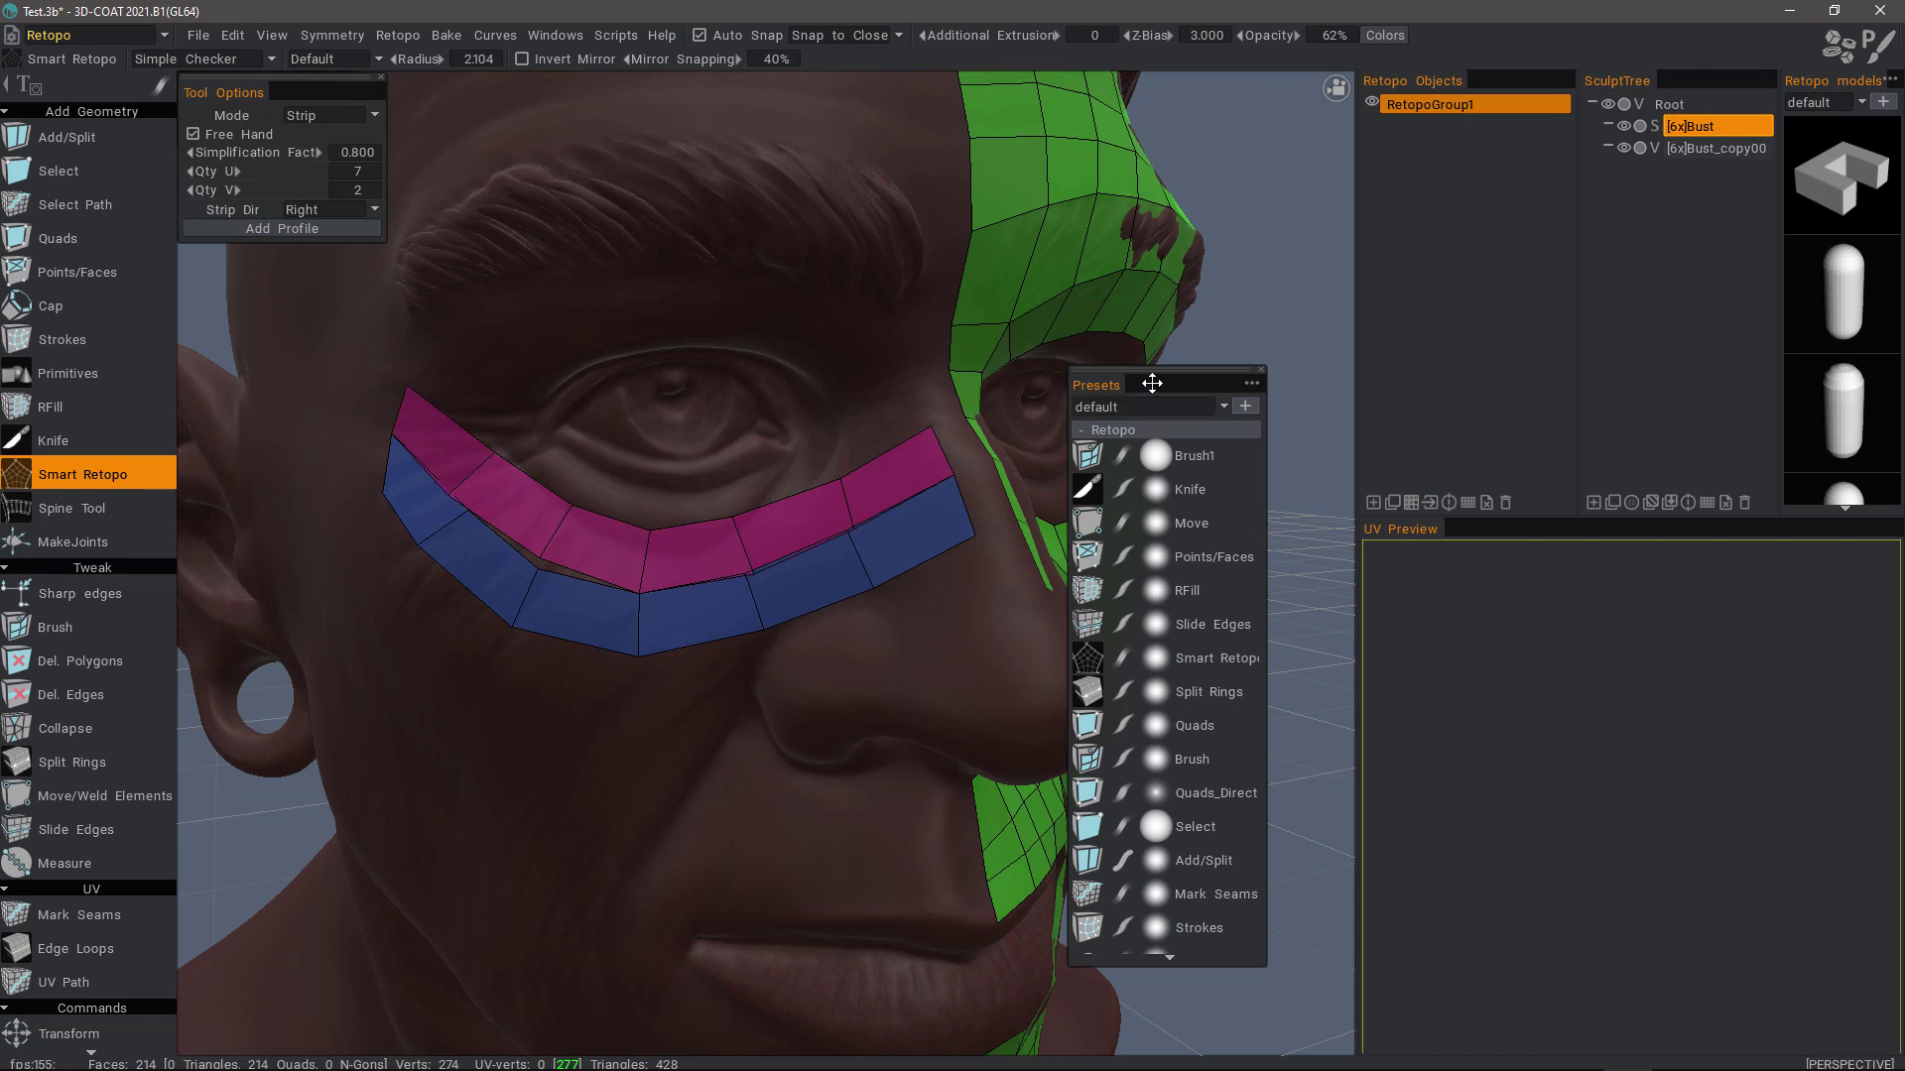
click(631, 60)
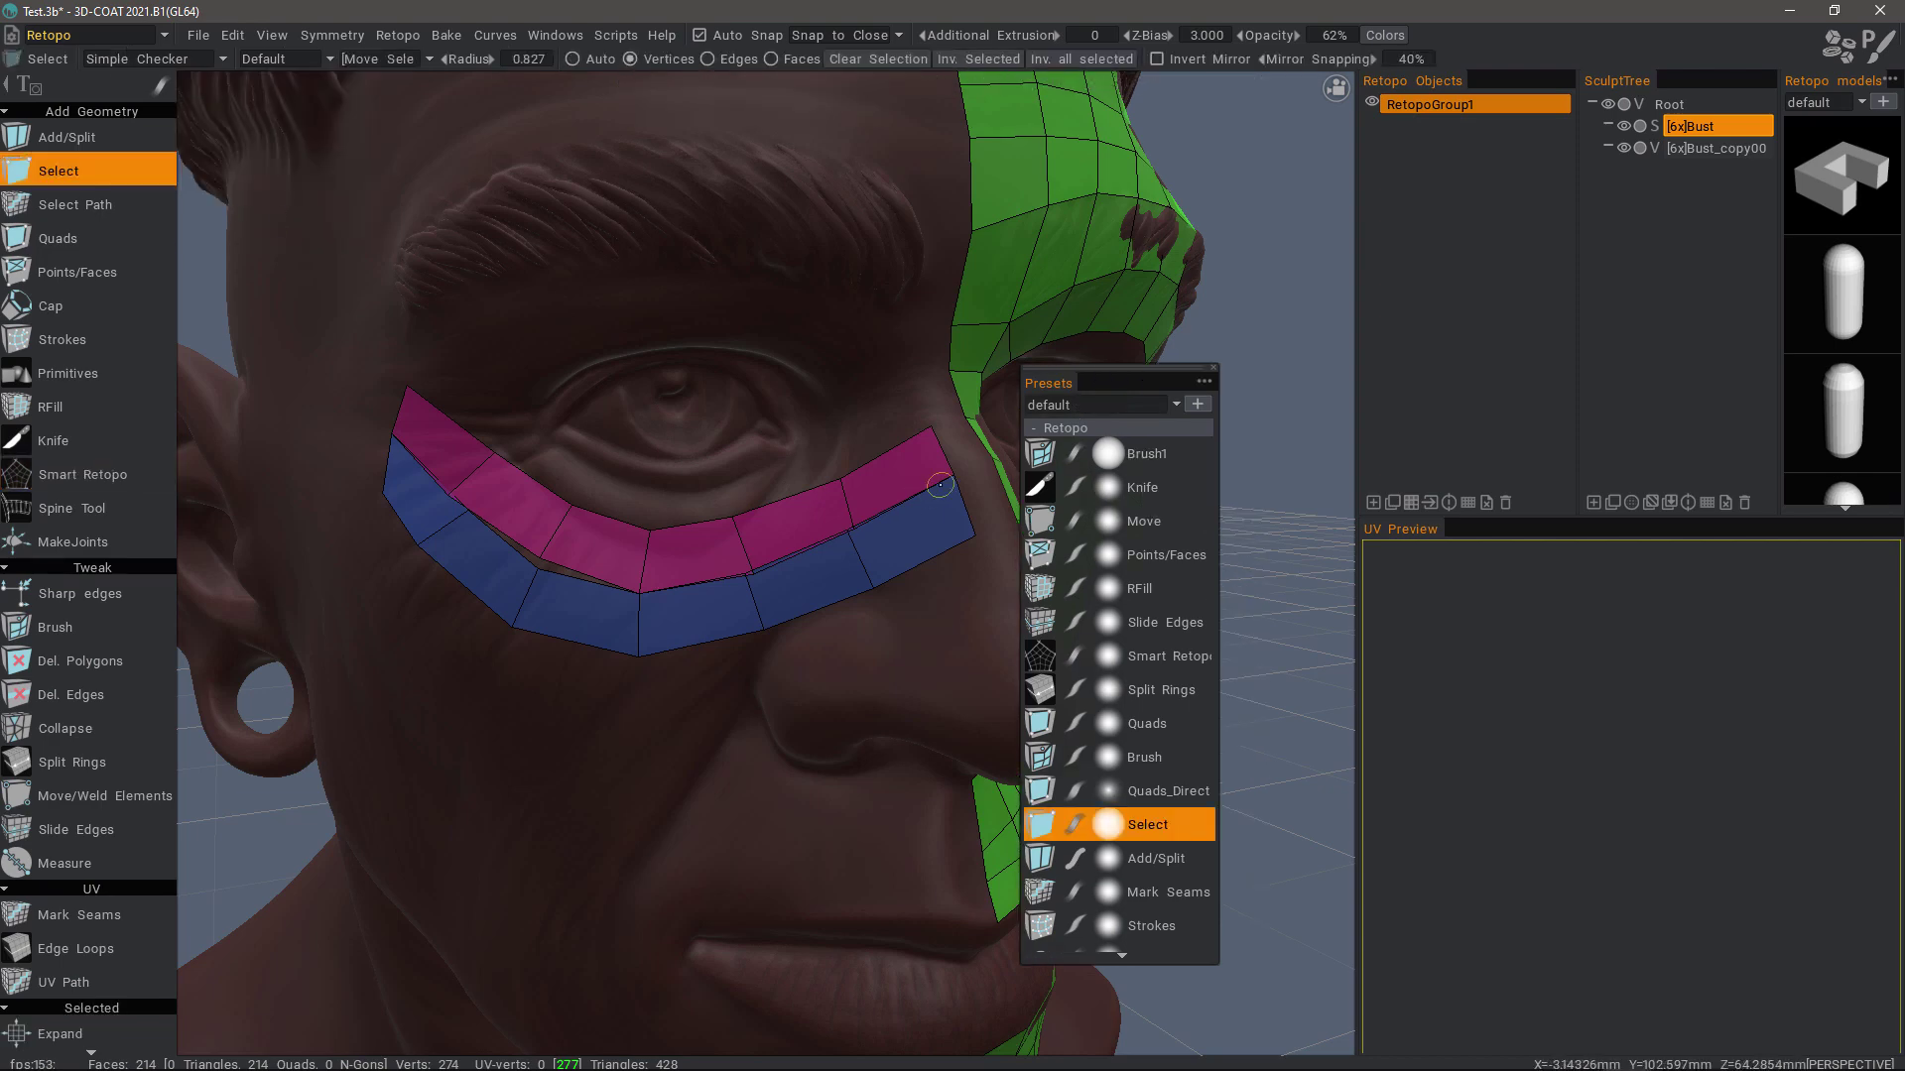
mouse_move(940, 485)
mouse_down()
mouse_move(724, 580)
mouse_move(629, 591)
mouse_move(527, 577)
mouse_move(415, 445)
mouse_up()
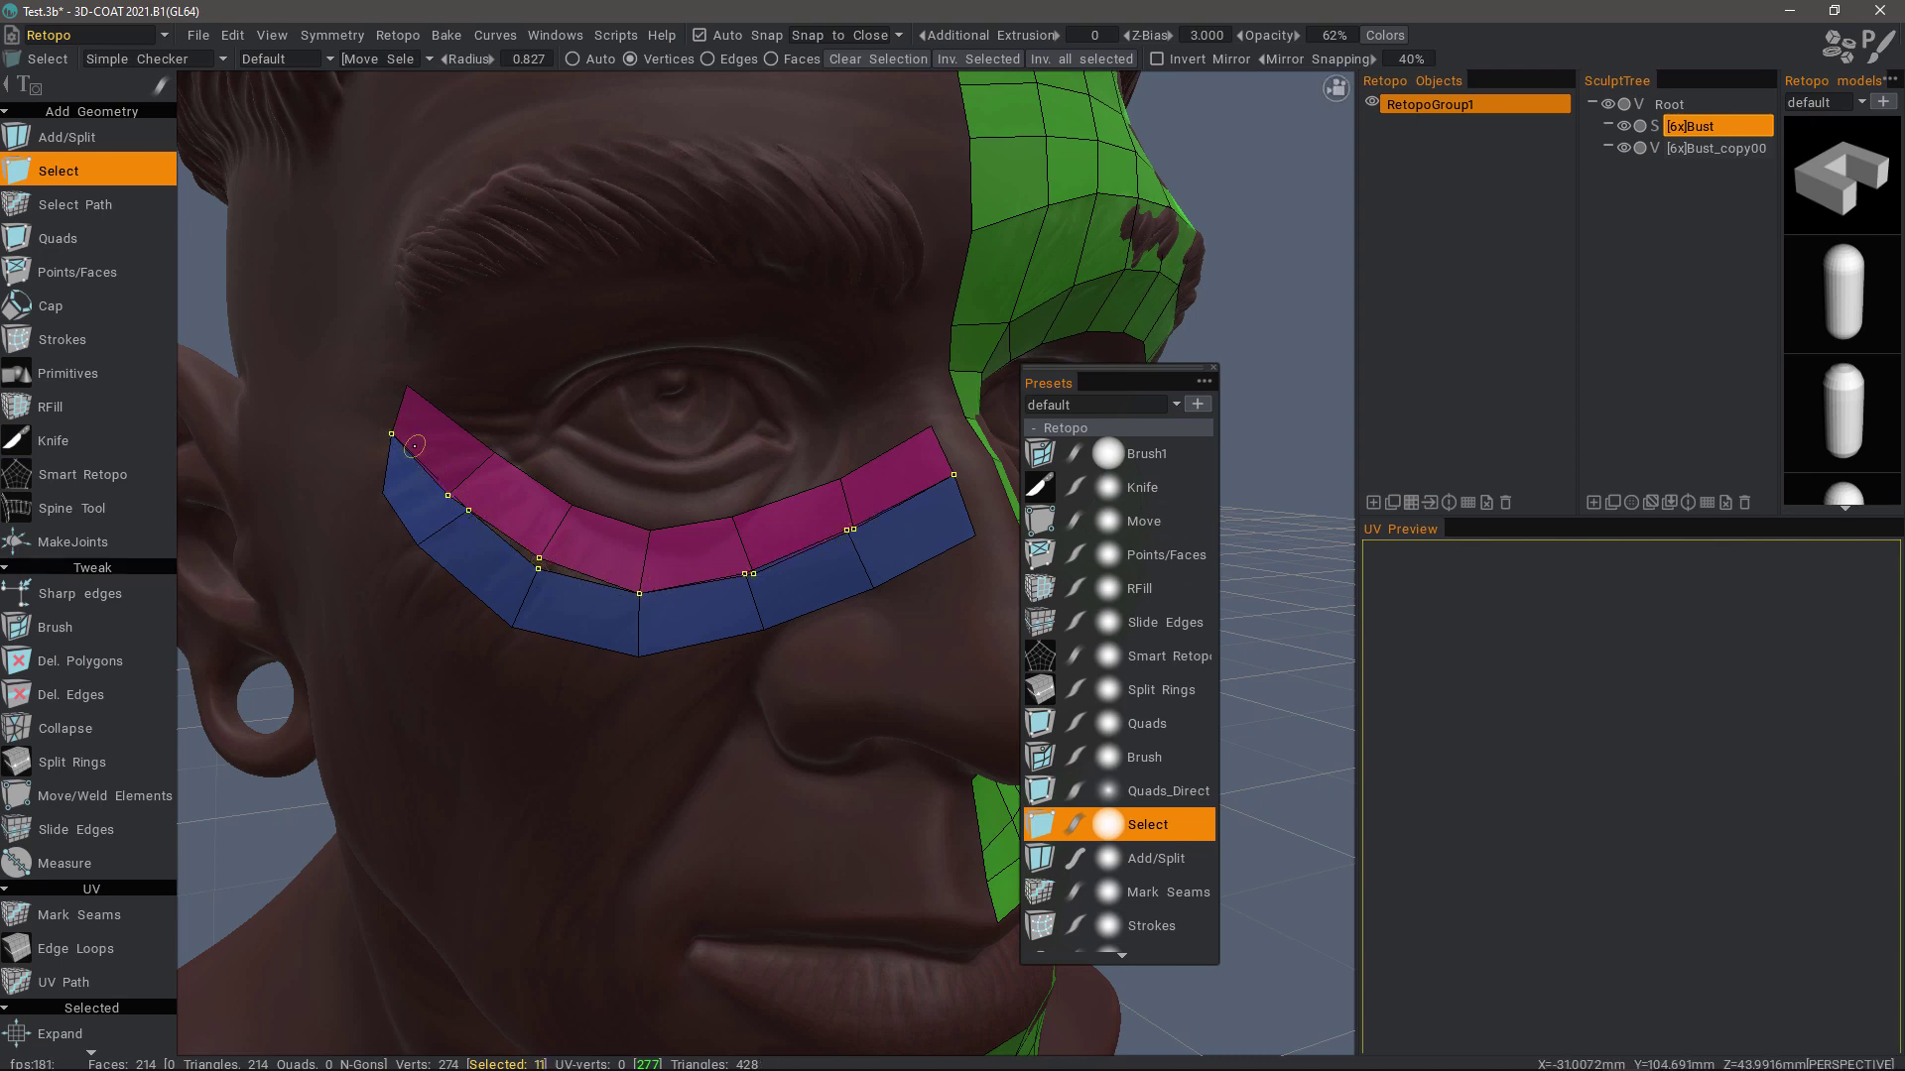
key(space)
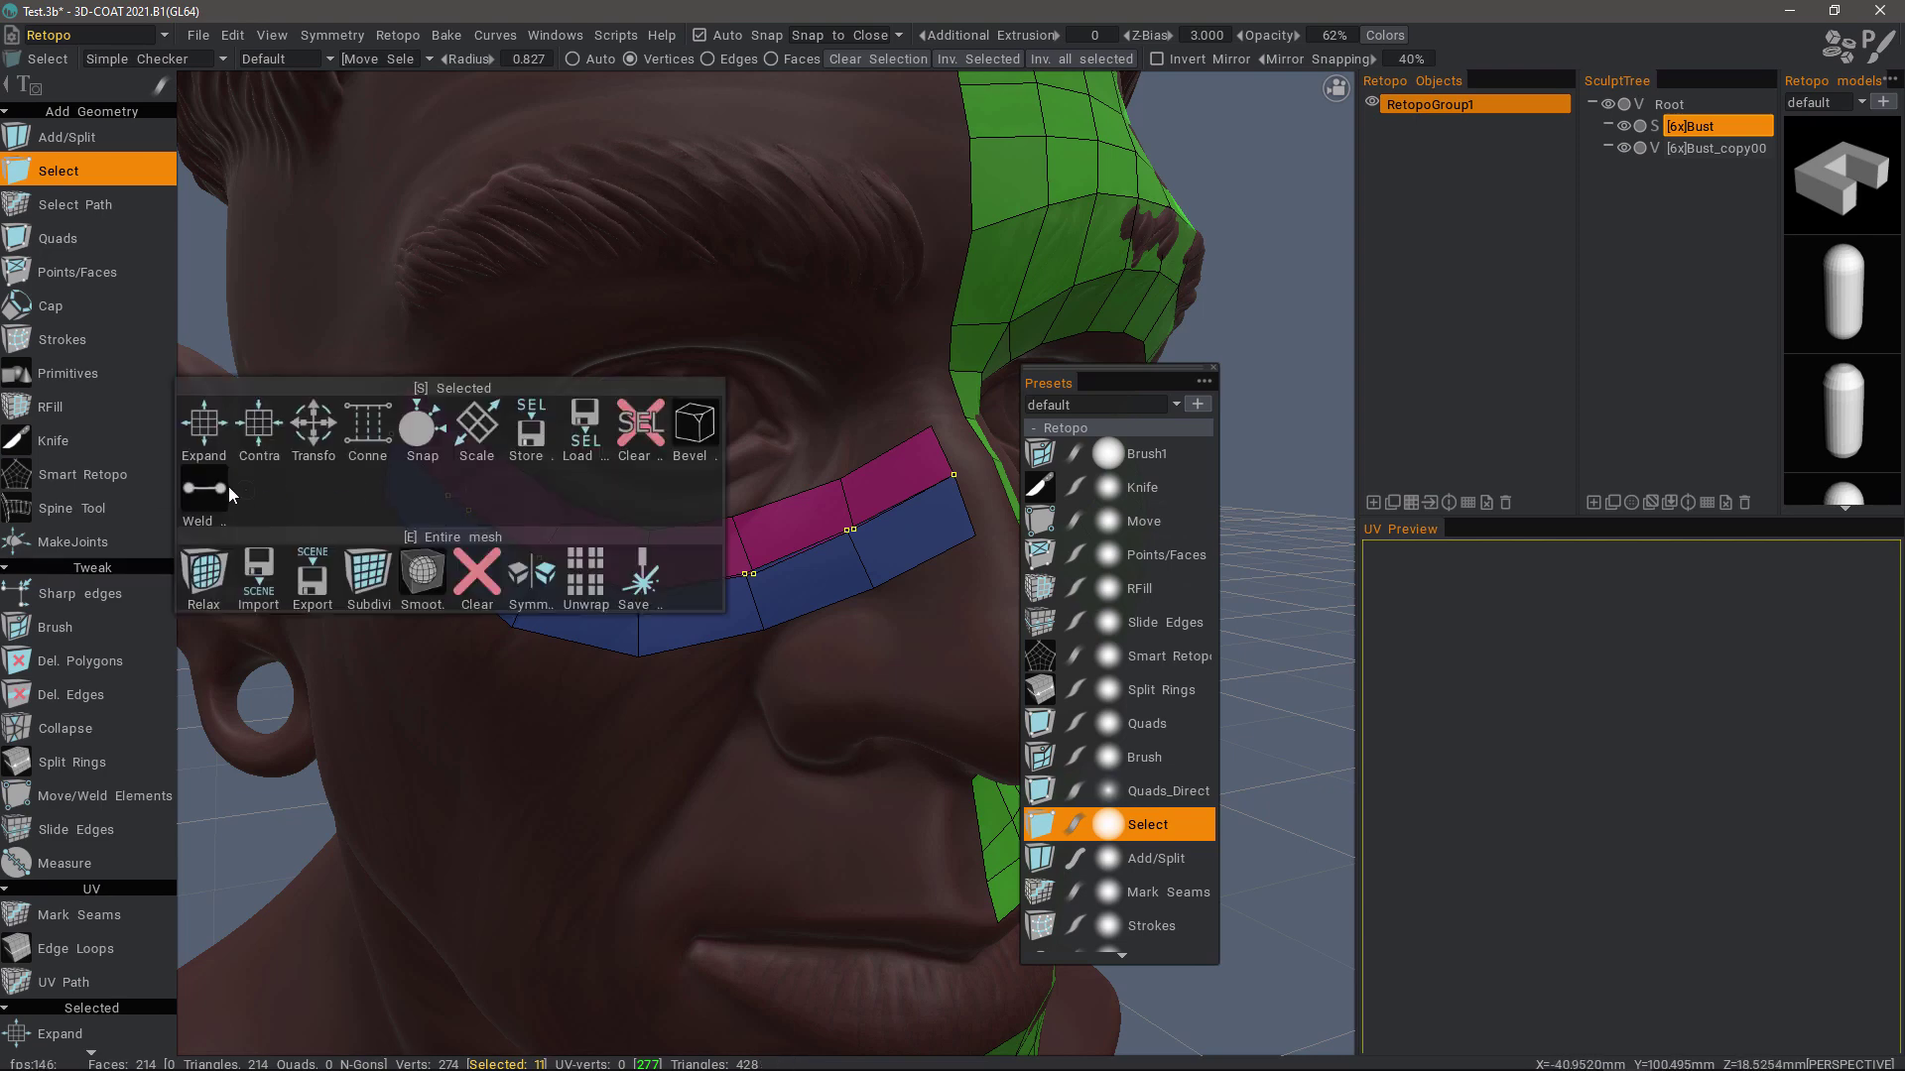
click(206, 488)
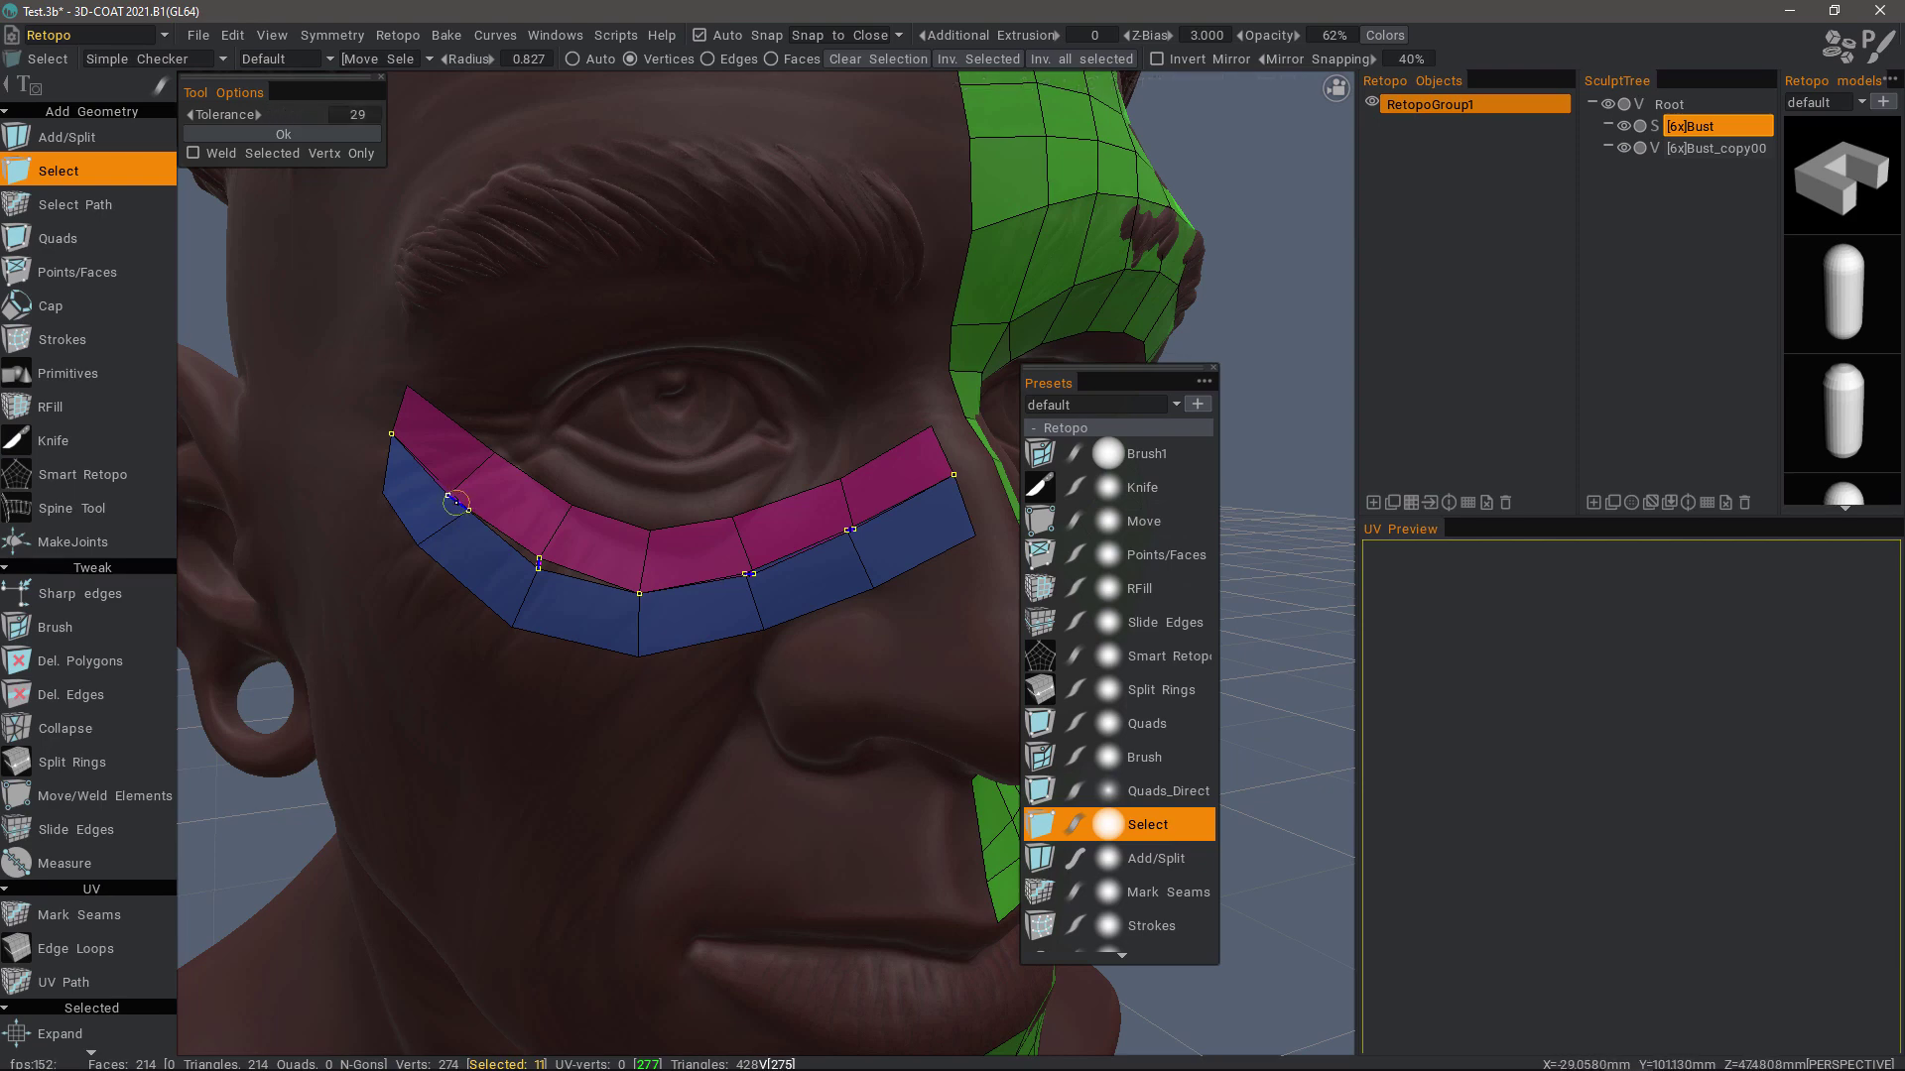
middle_drag(455, 503, 516, 506)
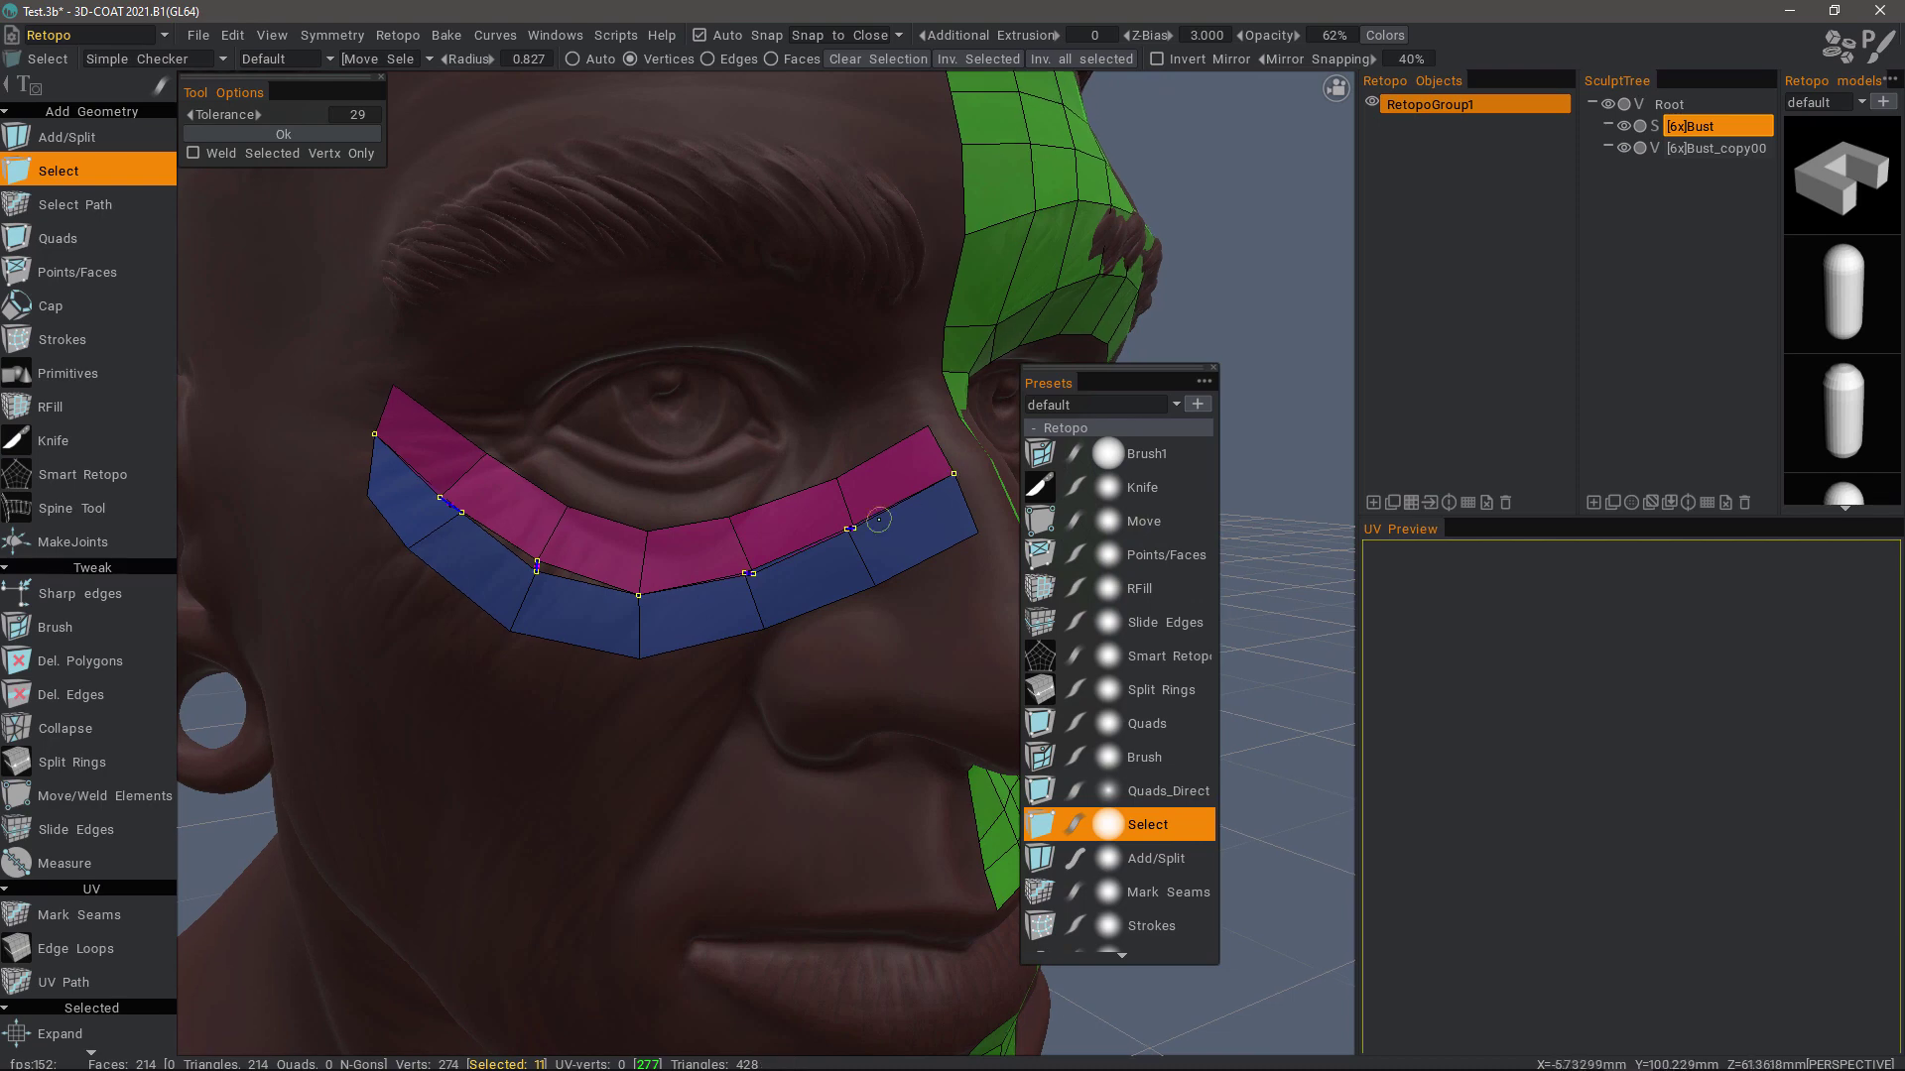
middle_drag(878, 519, 638, 601)
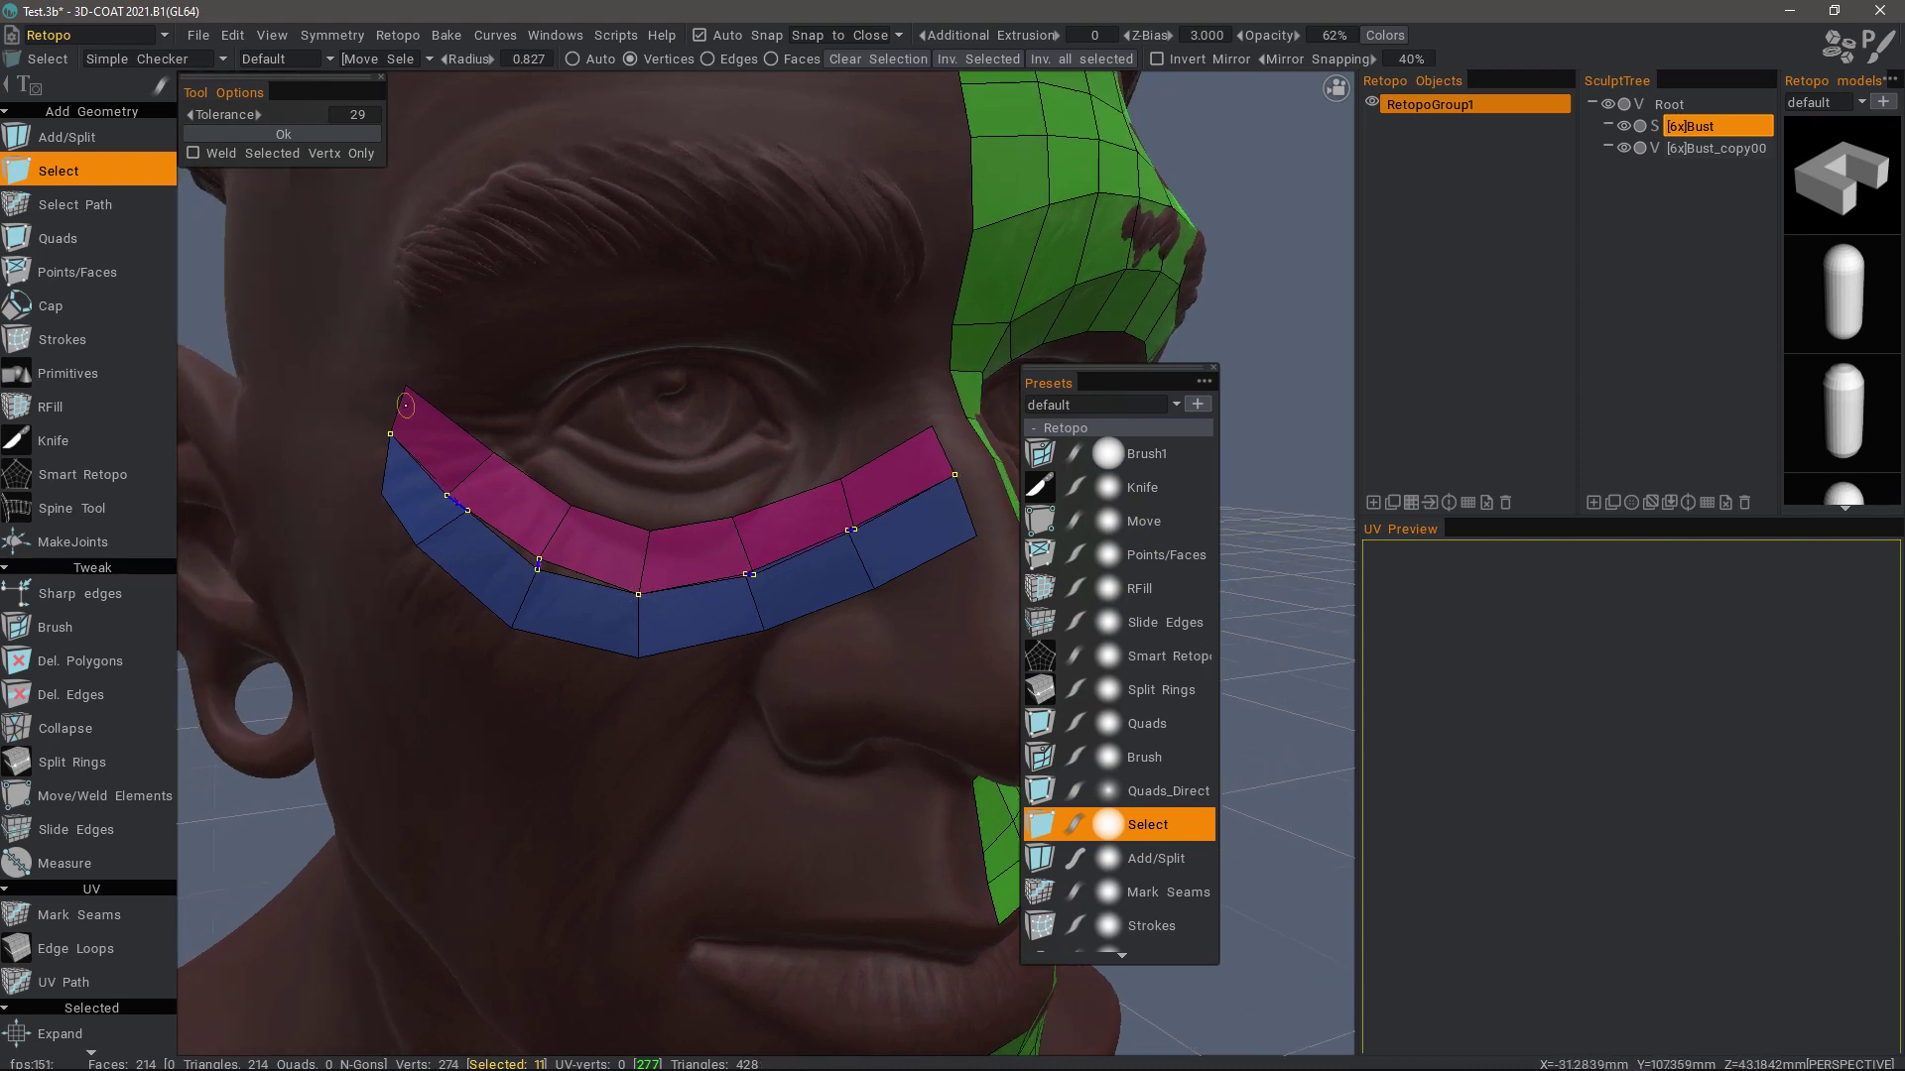
click(282, 135)
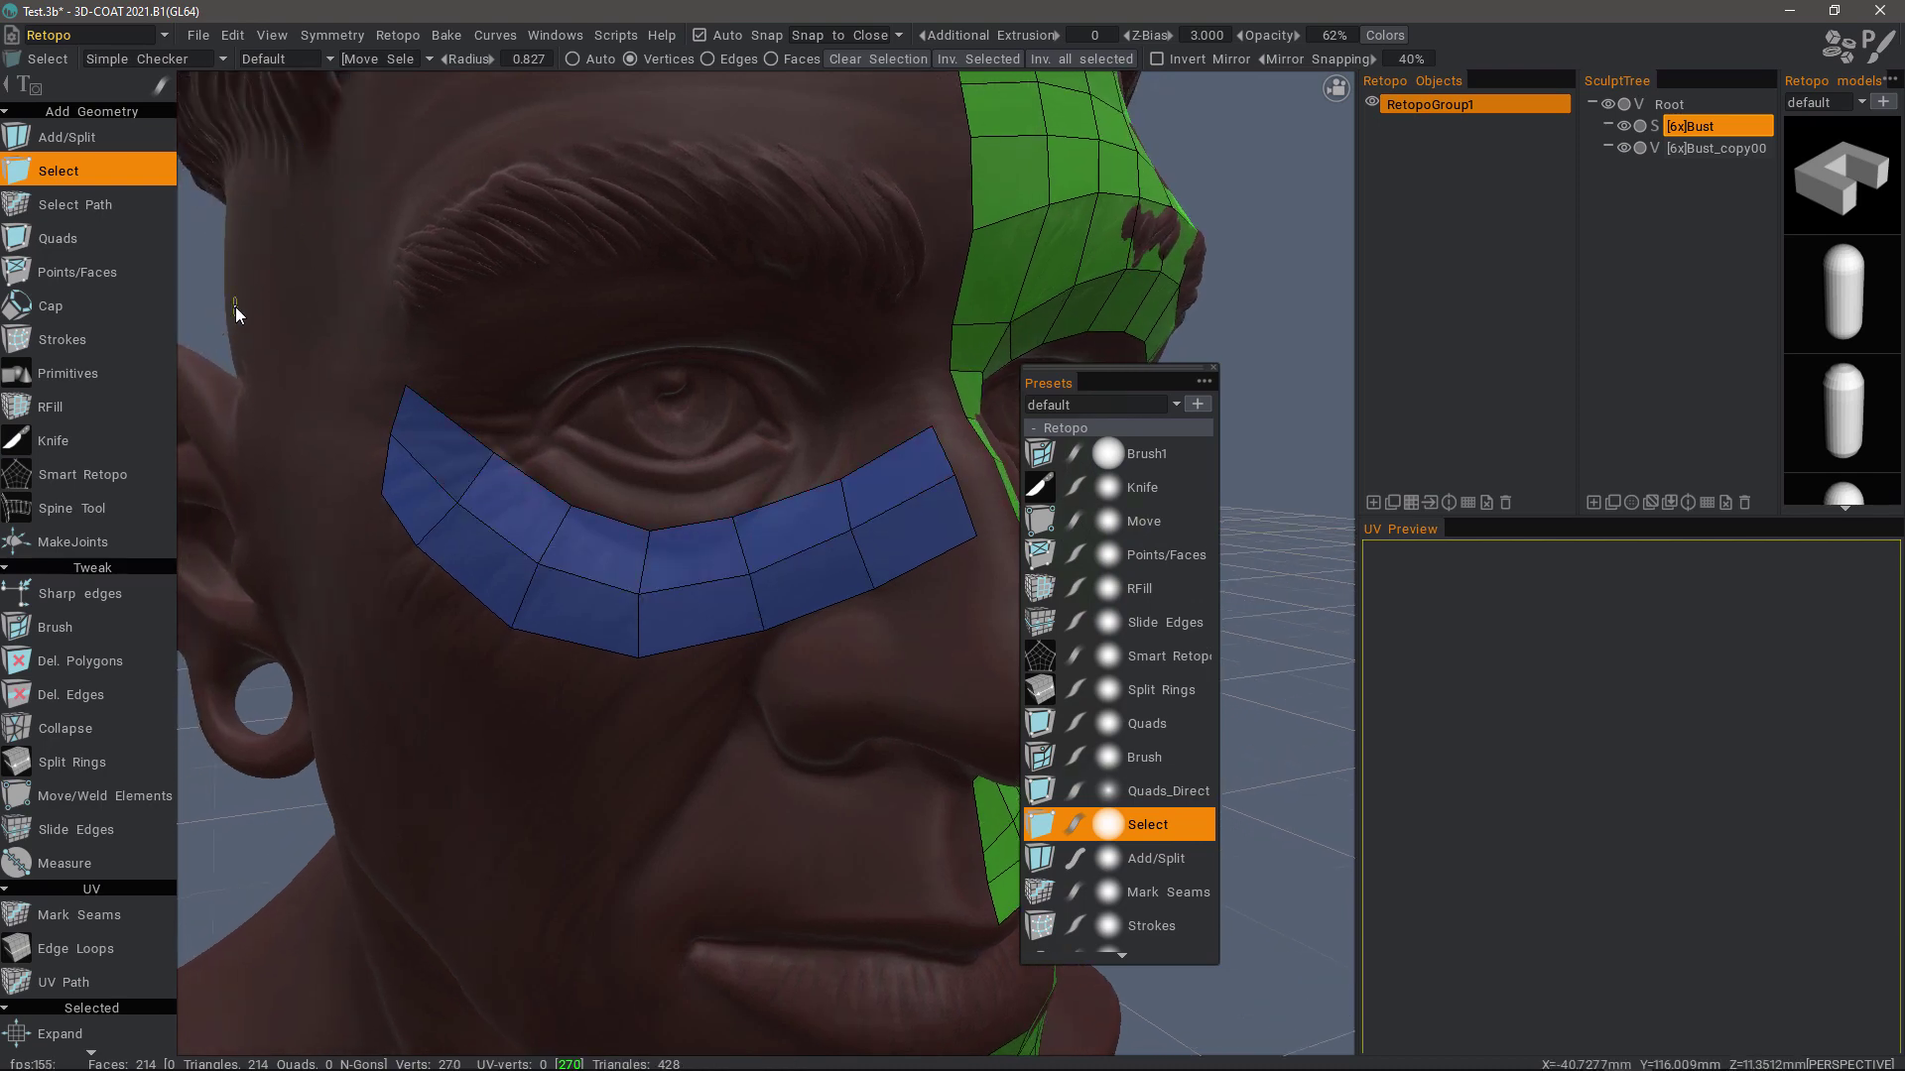
middle_drag(235, 307, 547, 736)
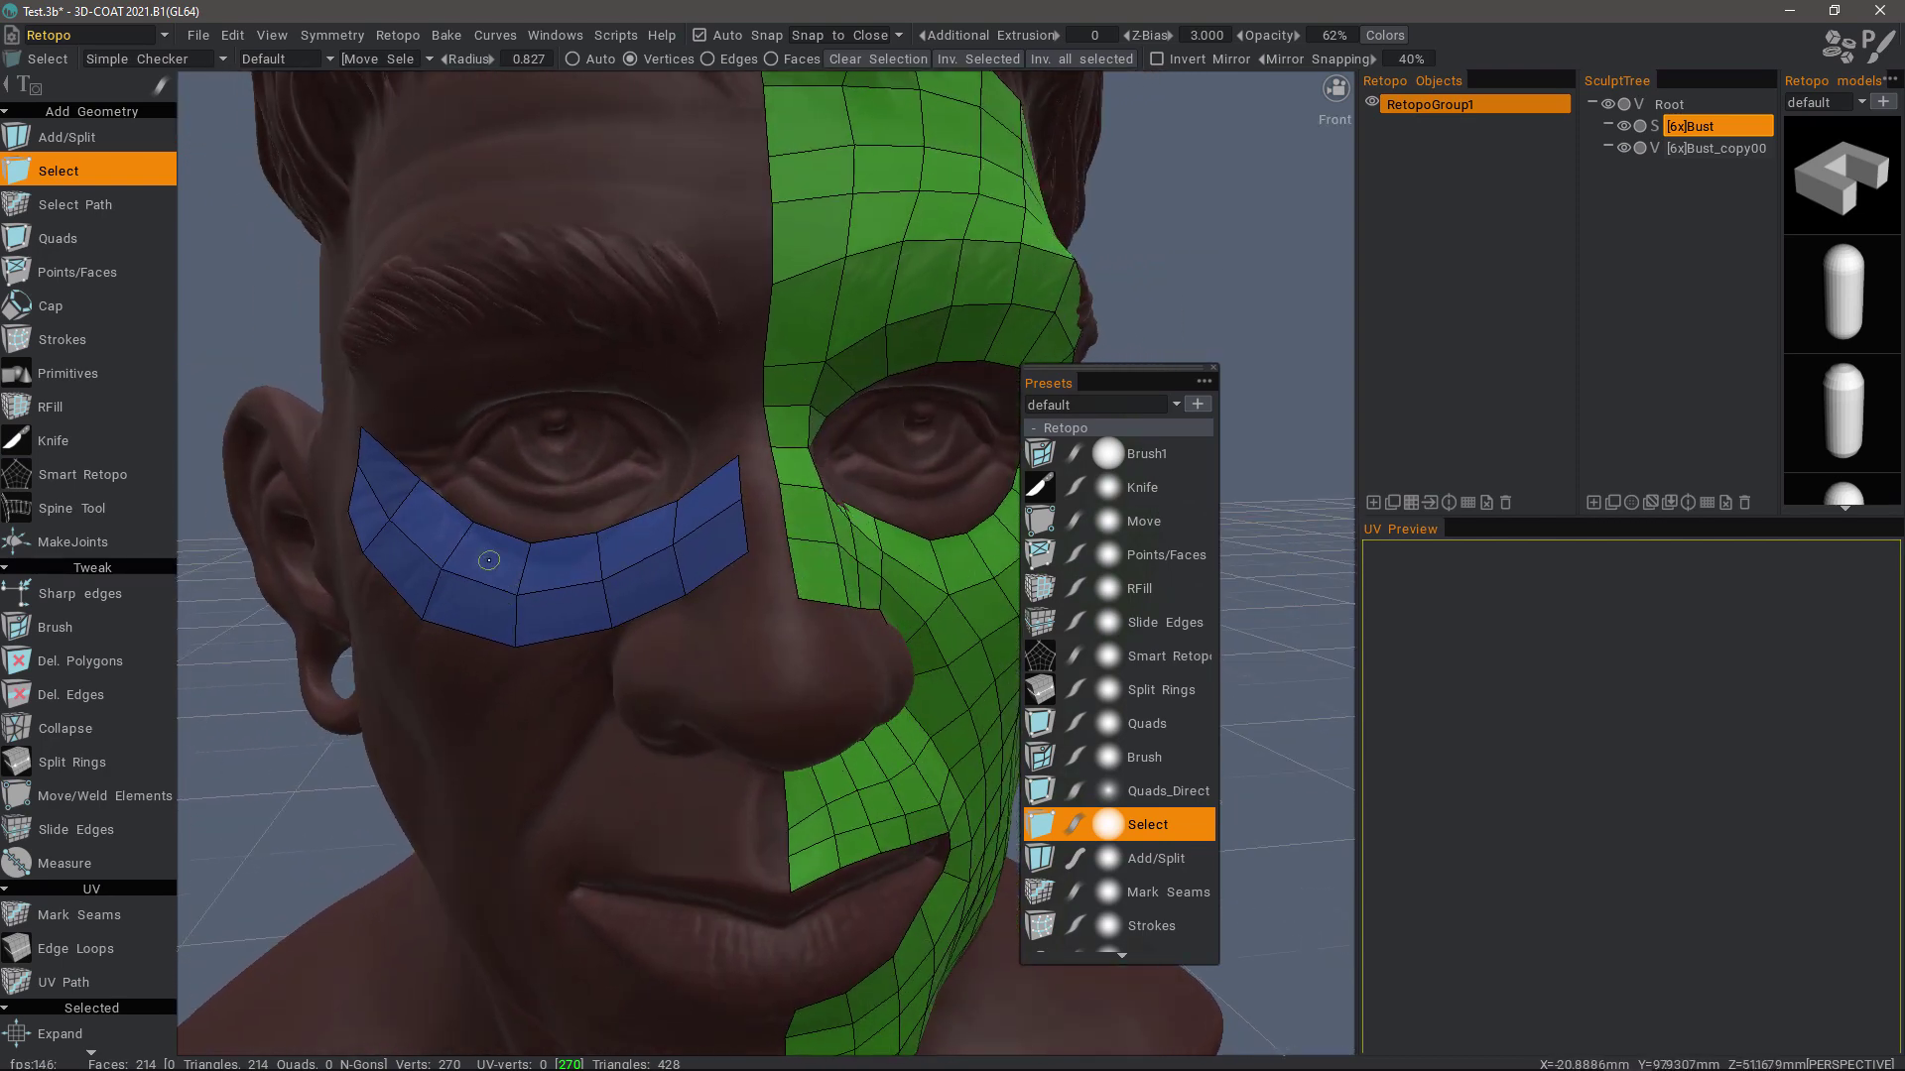
With Move/Weld Elements, drag the band's inner-end vertices onto the green mesh, leaving 268 vertices
click(78, 799)
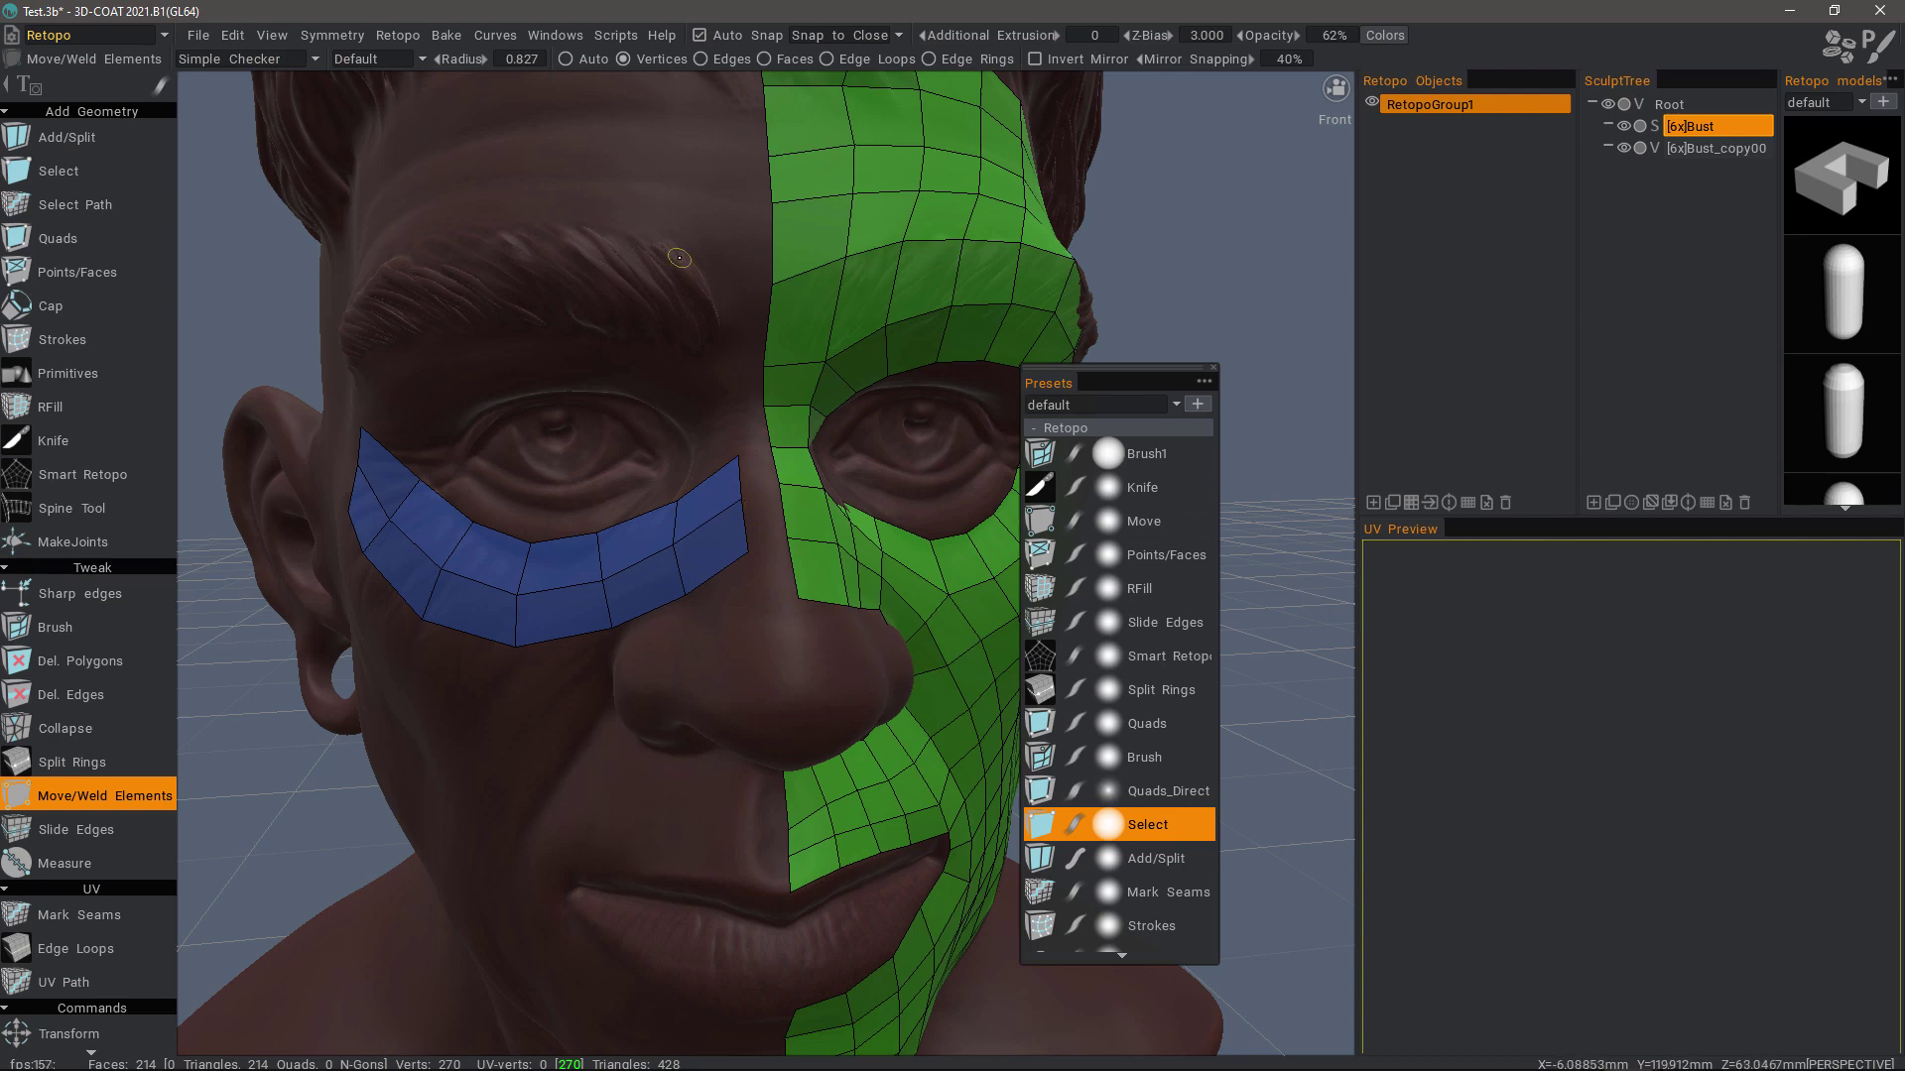
click(741, 499)
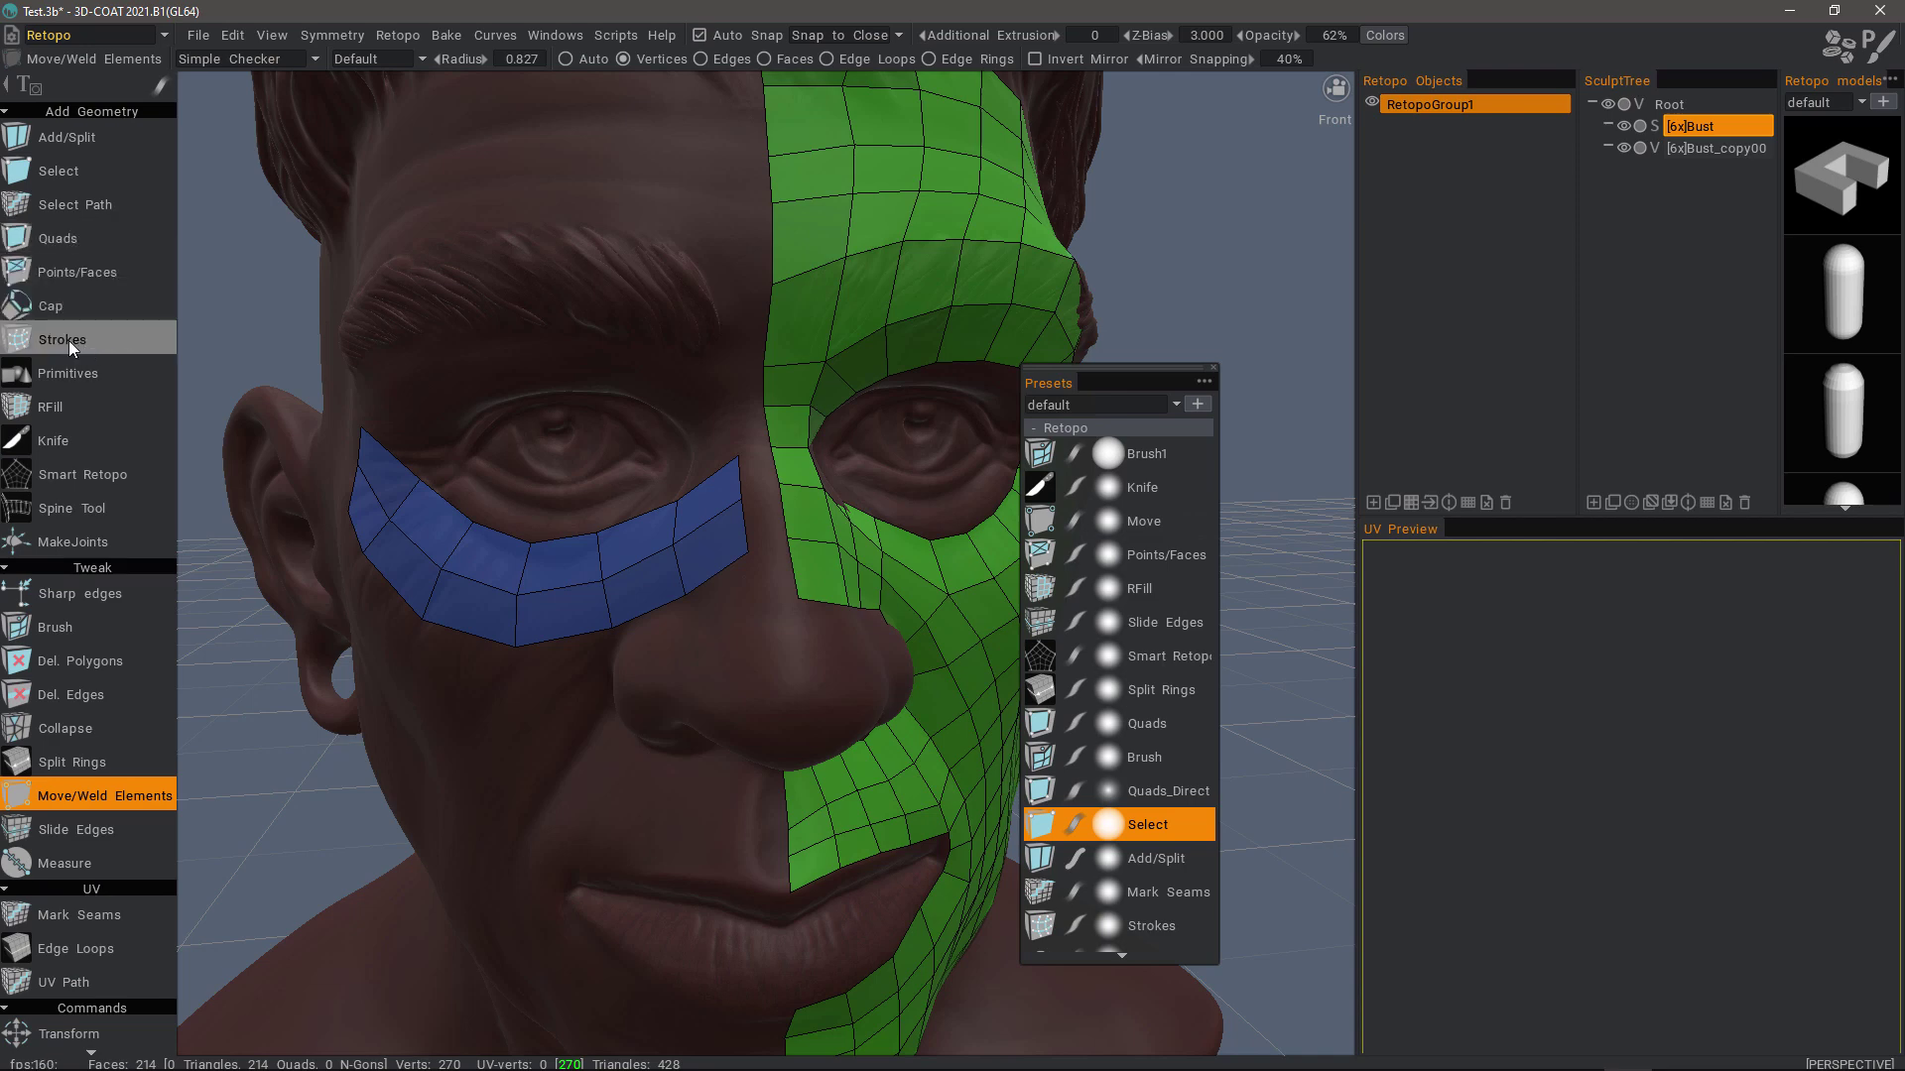
click(743, 497)
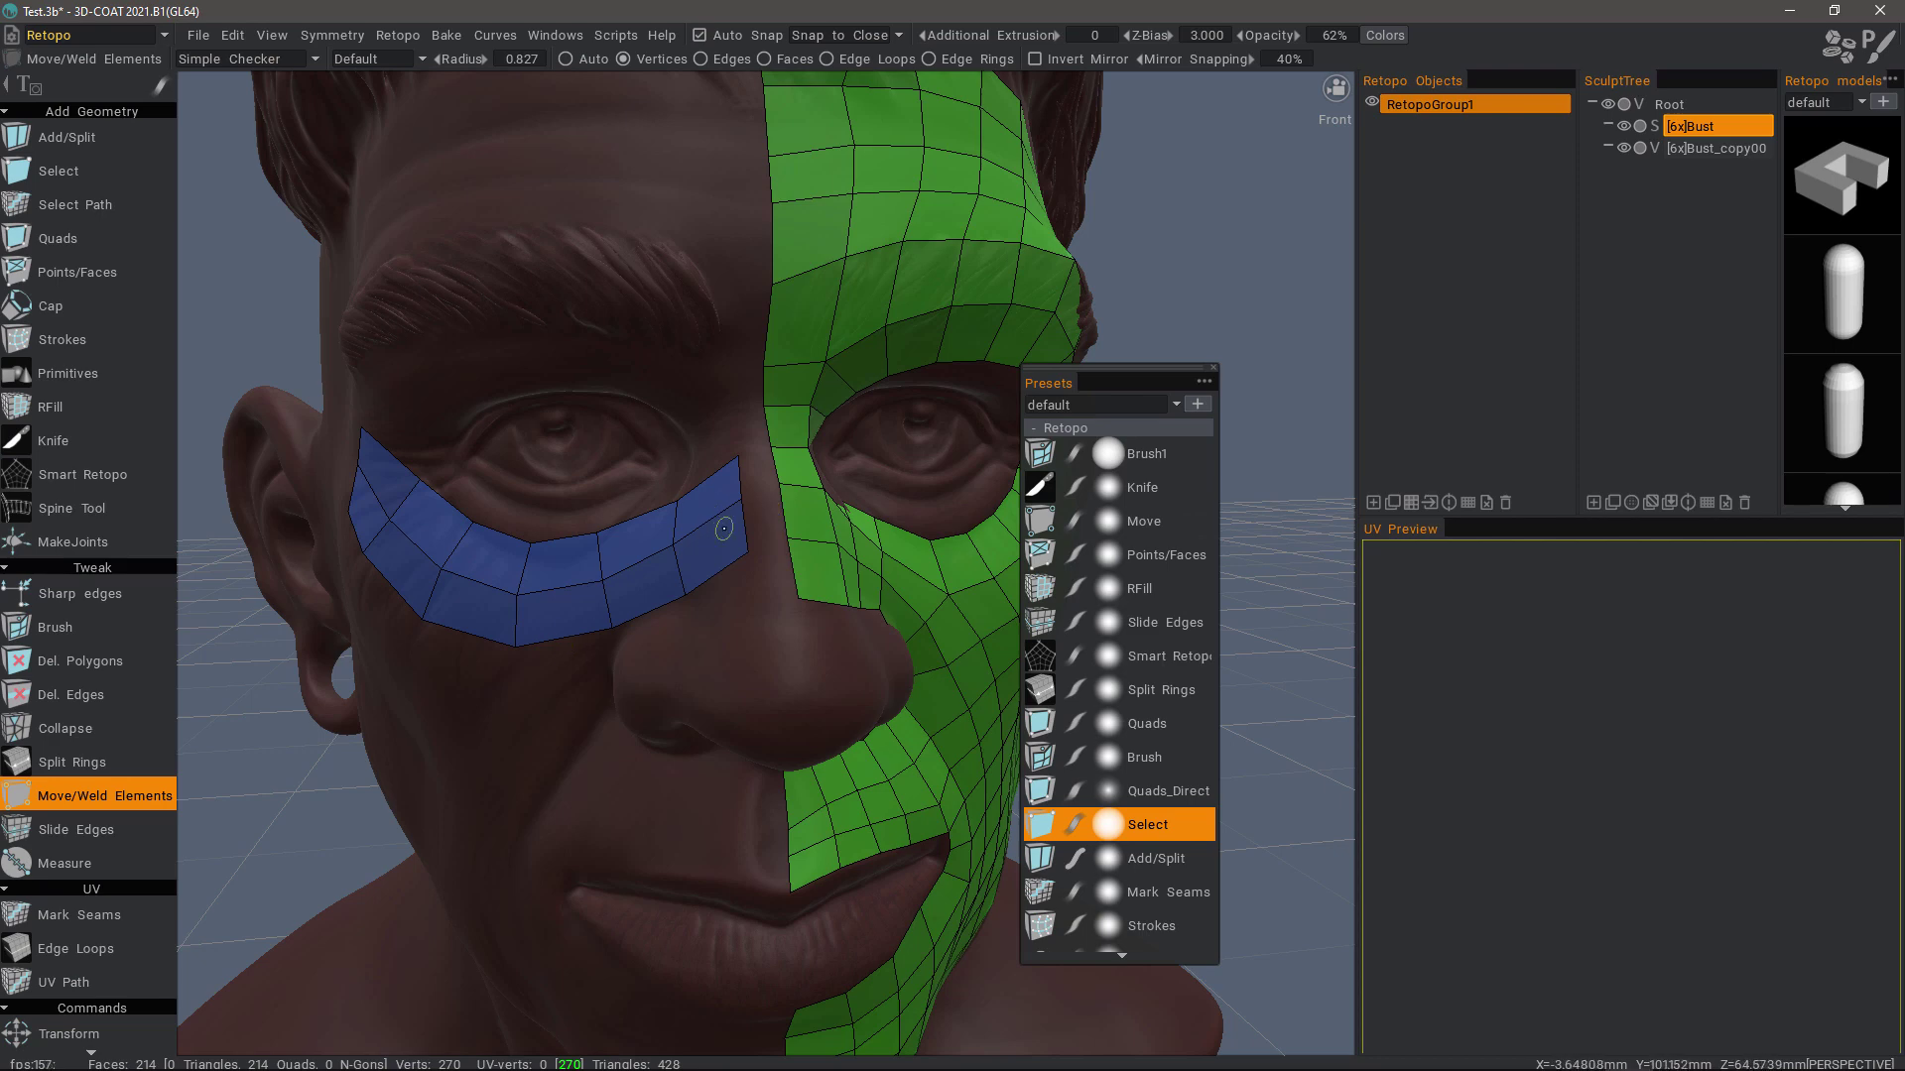
mouse_move(742, 498)
mouse_down()
mouse_move(777, 485)
mouse_move(684, 418)
mouse_move(678, 369)
mouse_up()
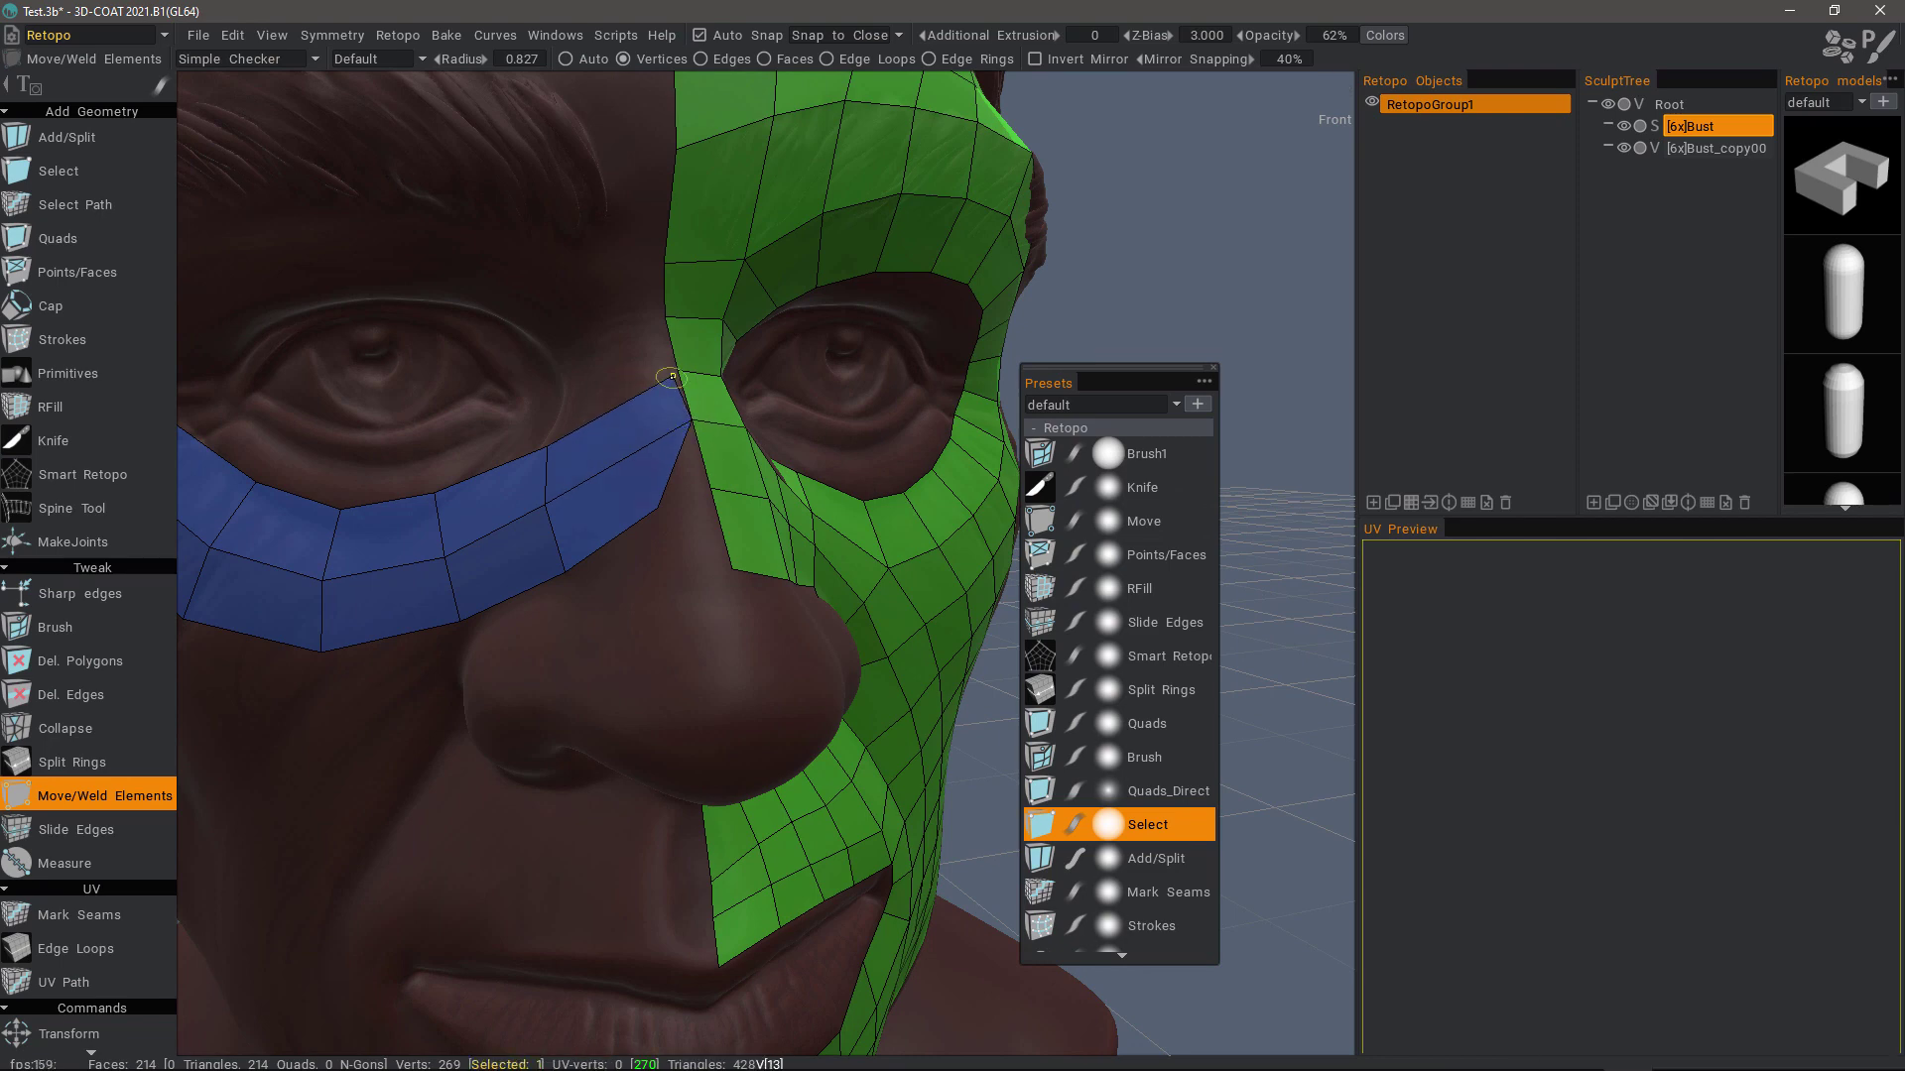
mouse_move(678, 369)
alt+mouse_down()
mouse_move(700, 397)
mouse_move(611, 412)
alt+mouse_up()
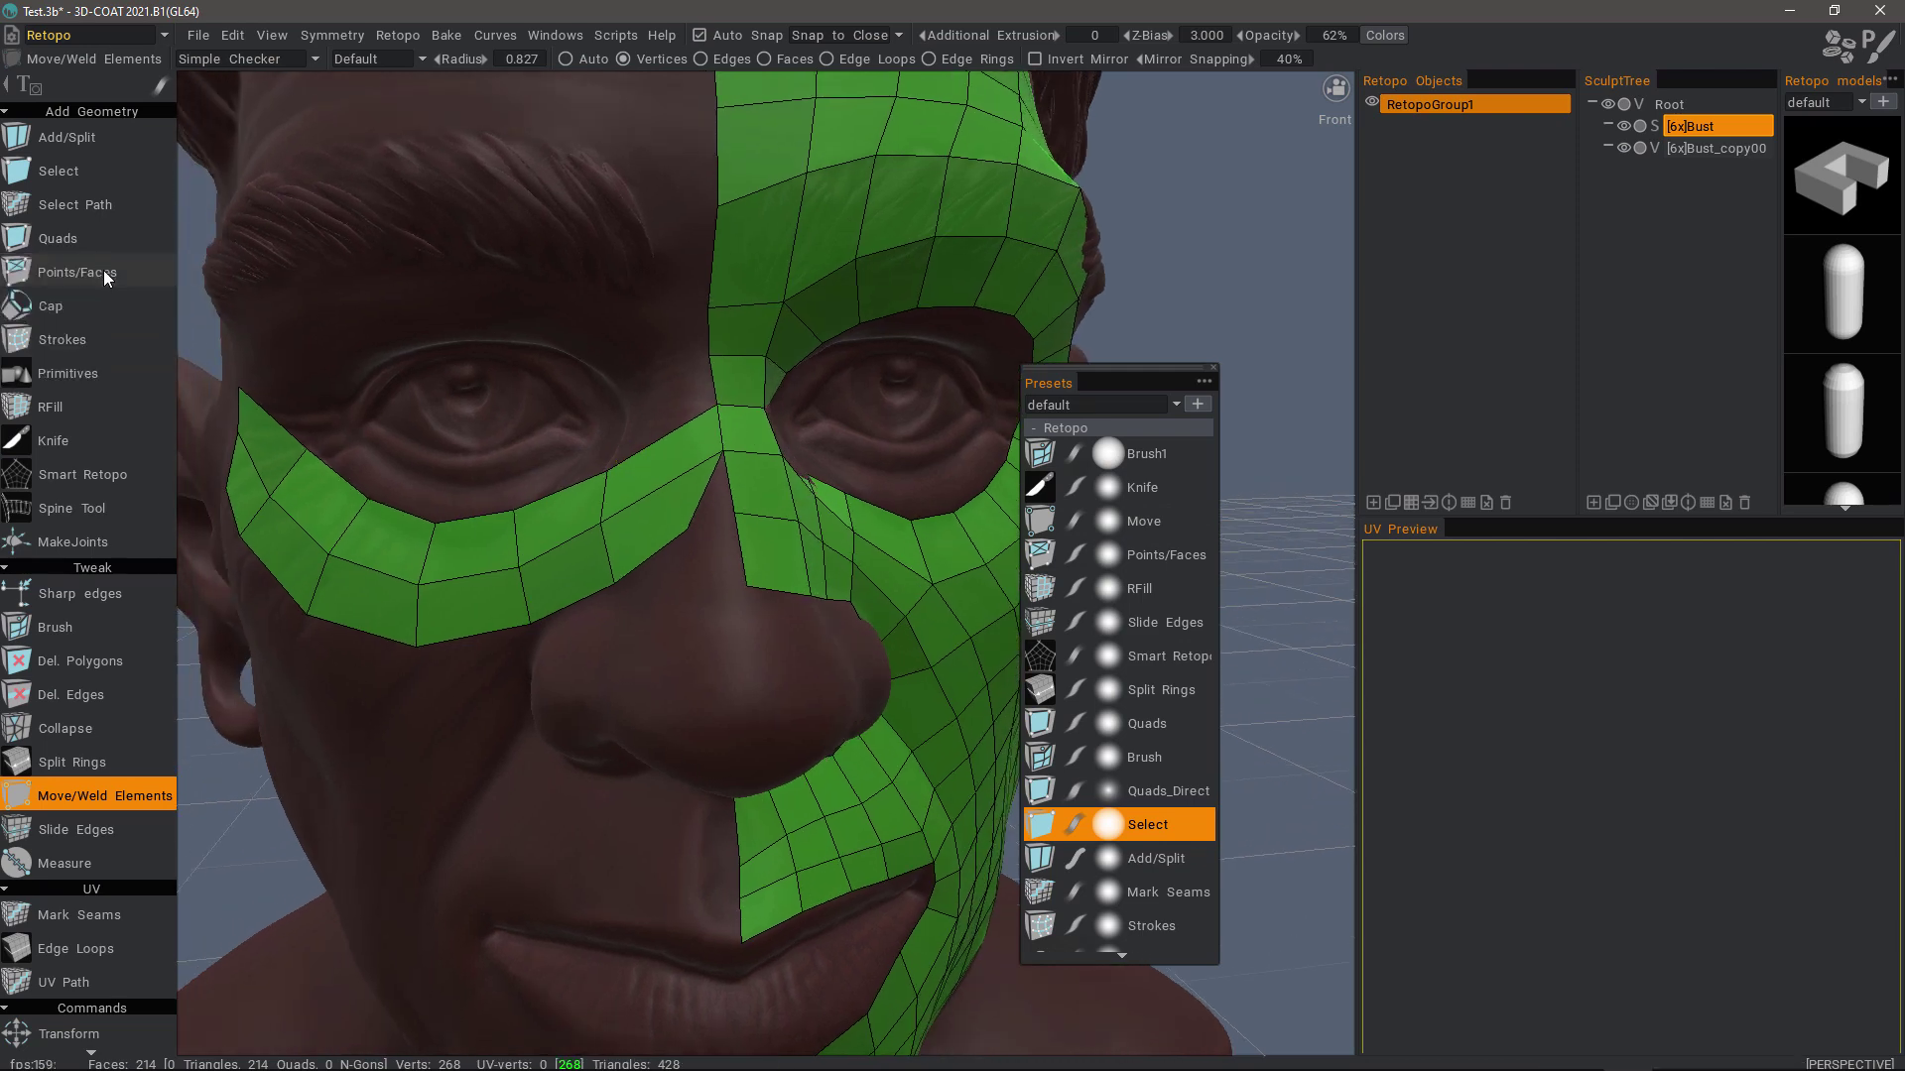
With Points/Faces, remove the stray vertex near the nose bridge
click(103, 270)
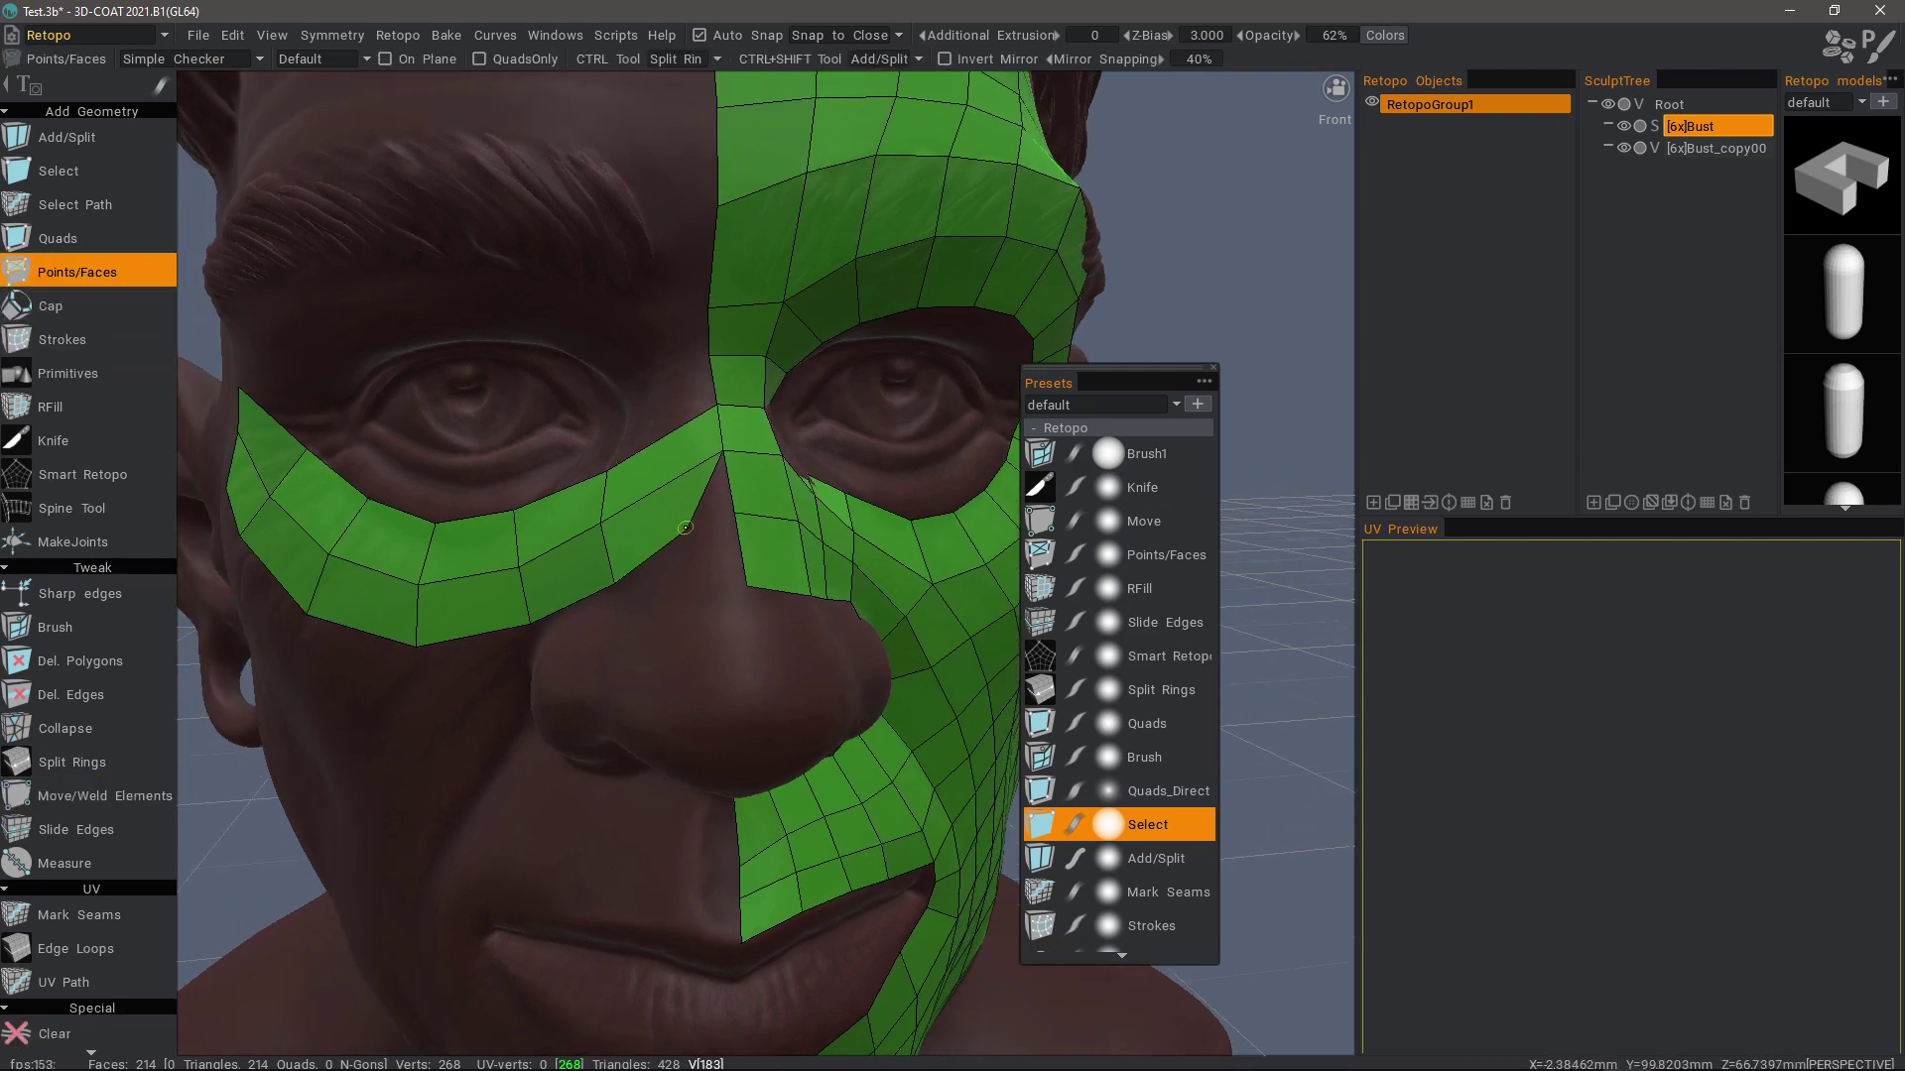
alt+drag(662, 518, 672, 515)
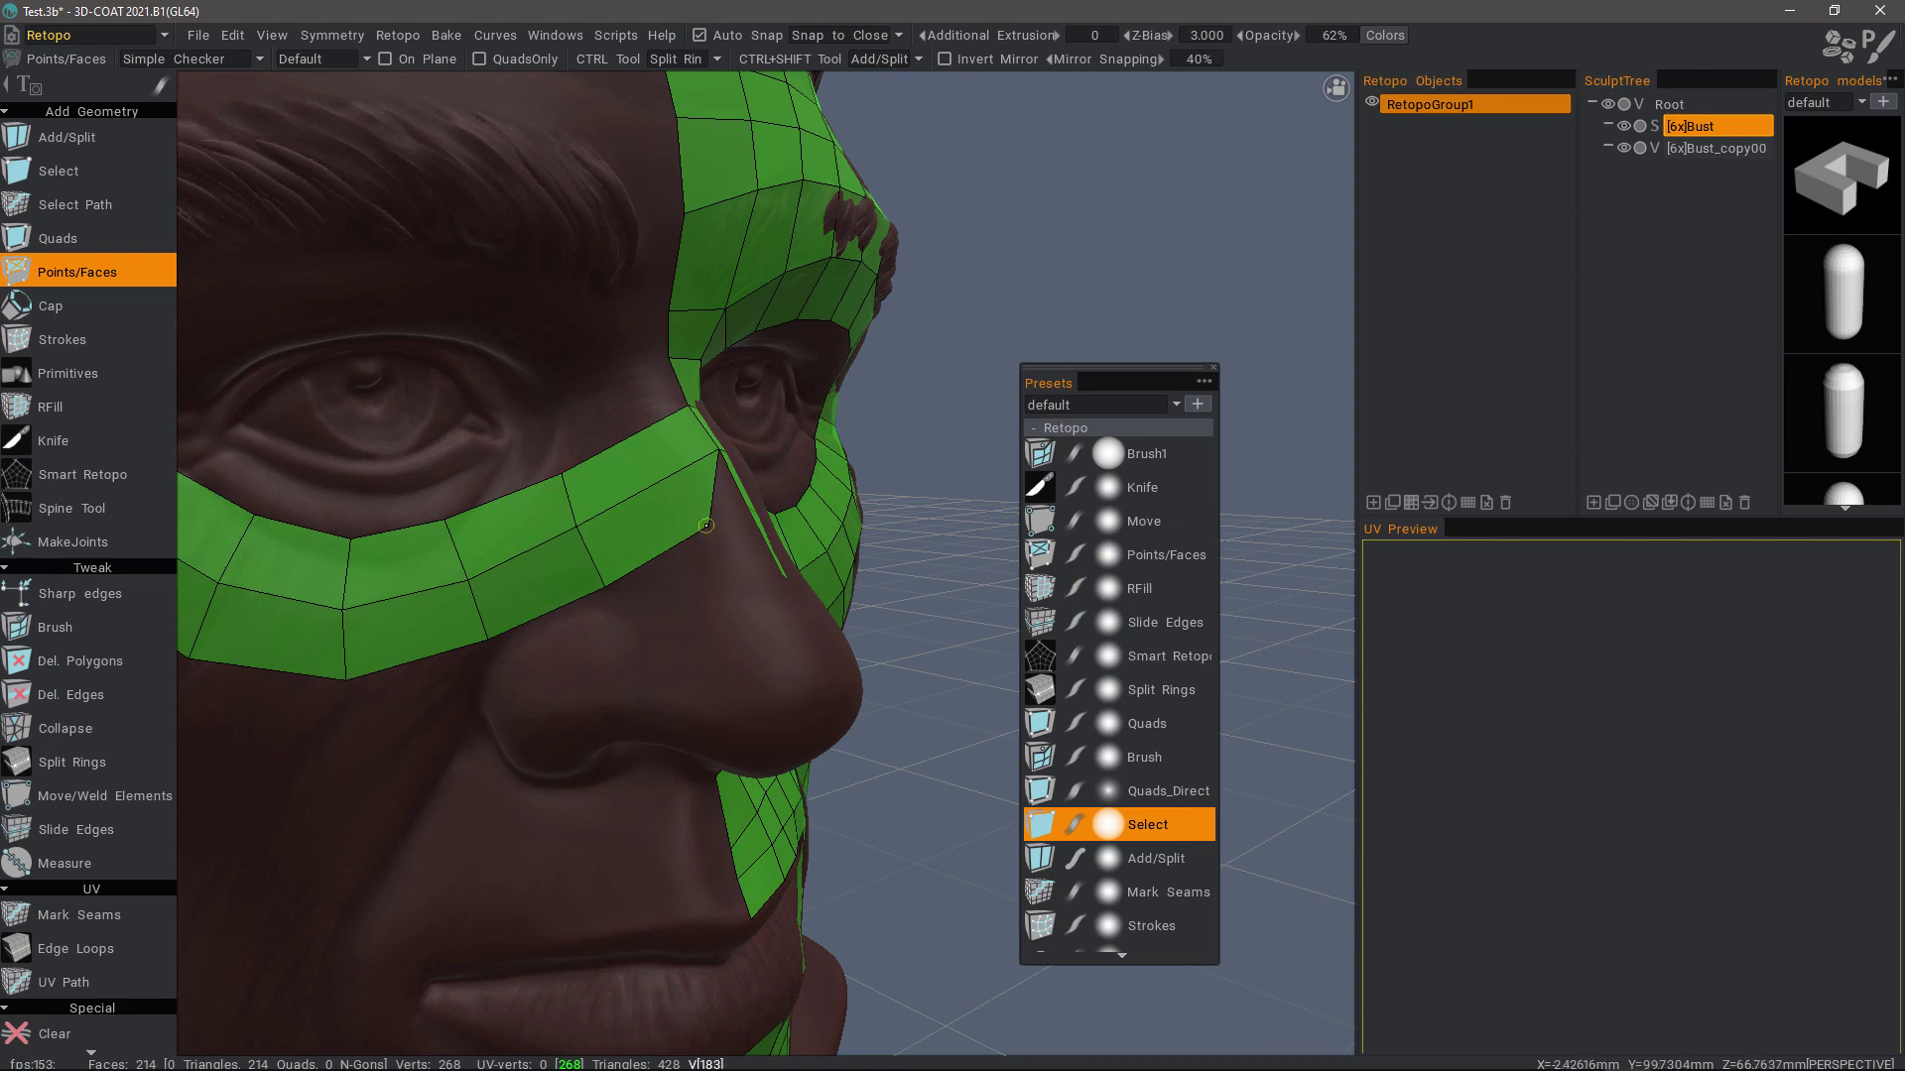
click(707, 525)
alt+shift+drag(706, 525, 718, 520)
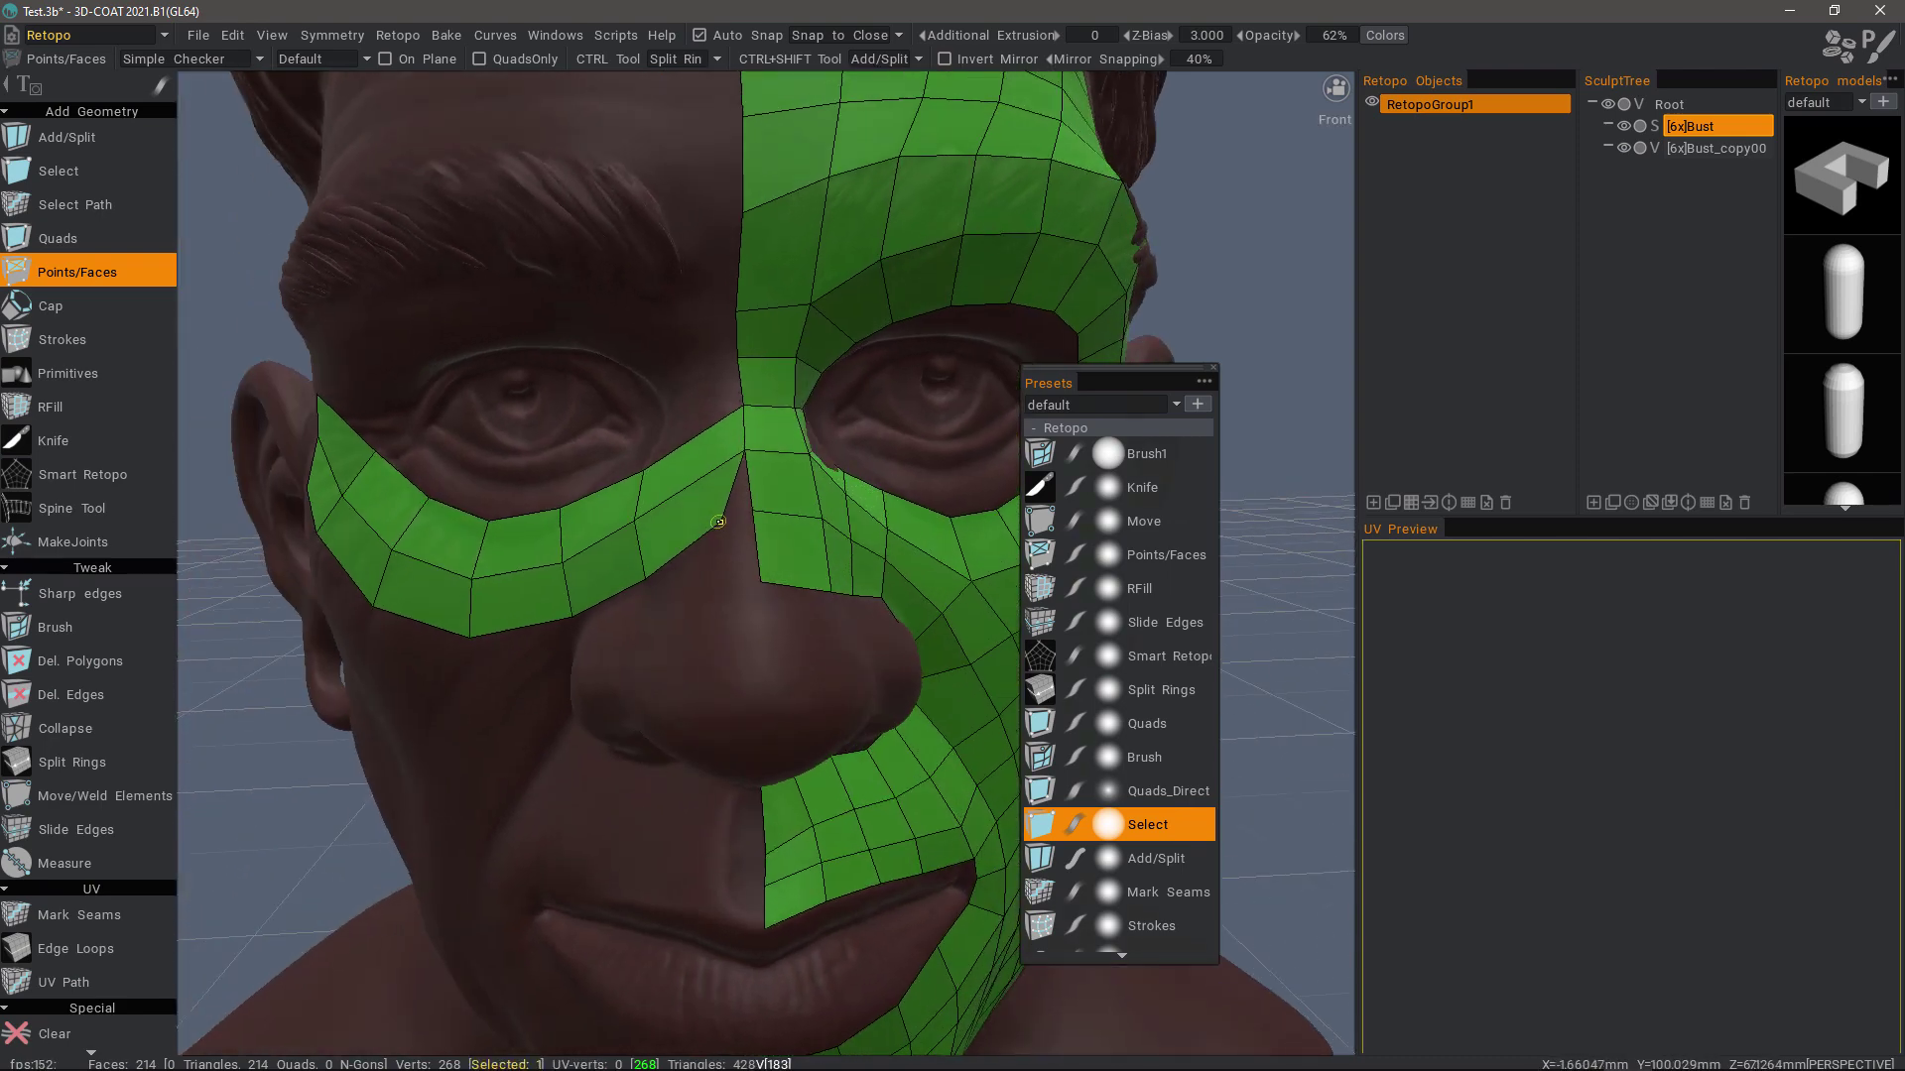
key(ctrl+z)
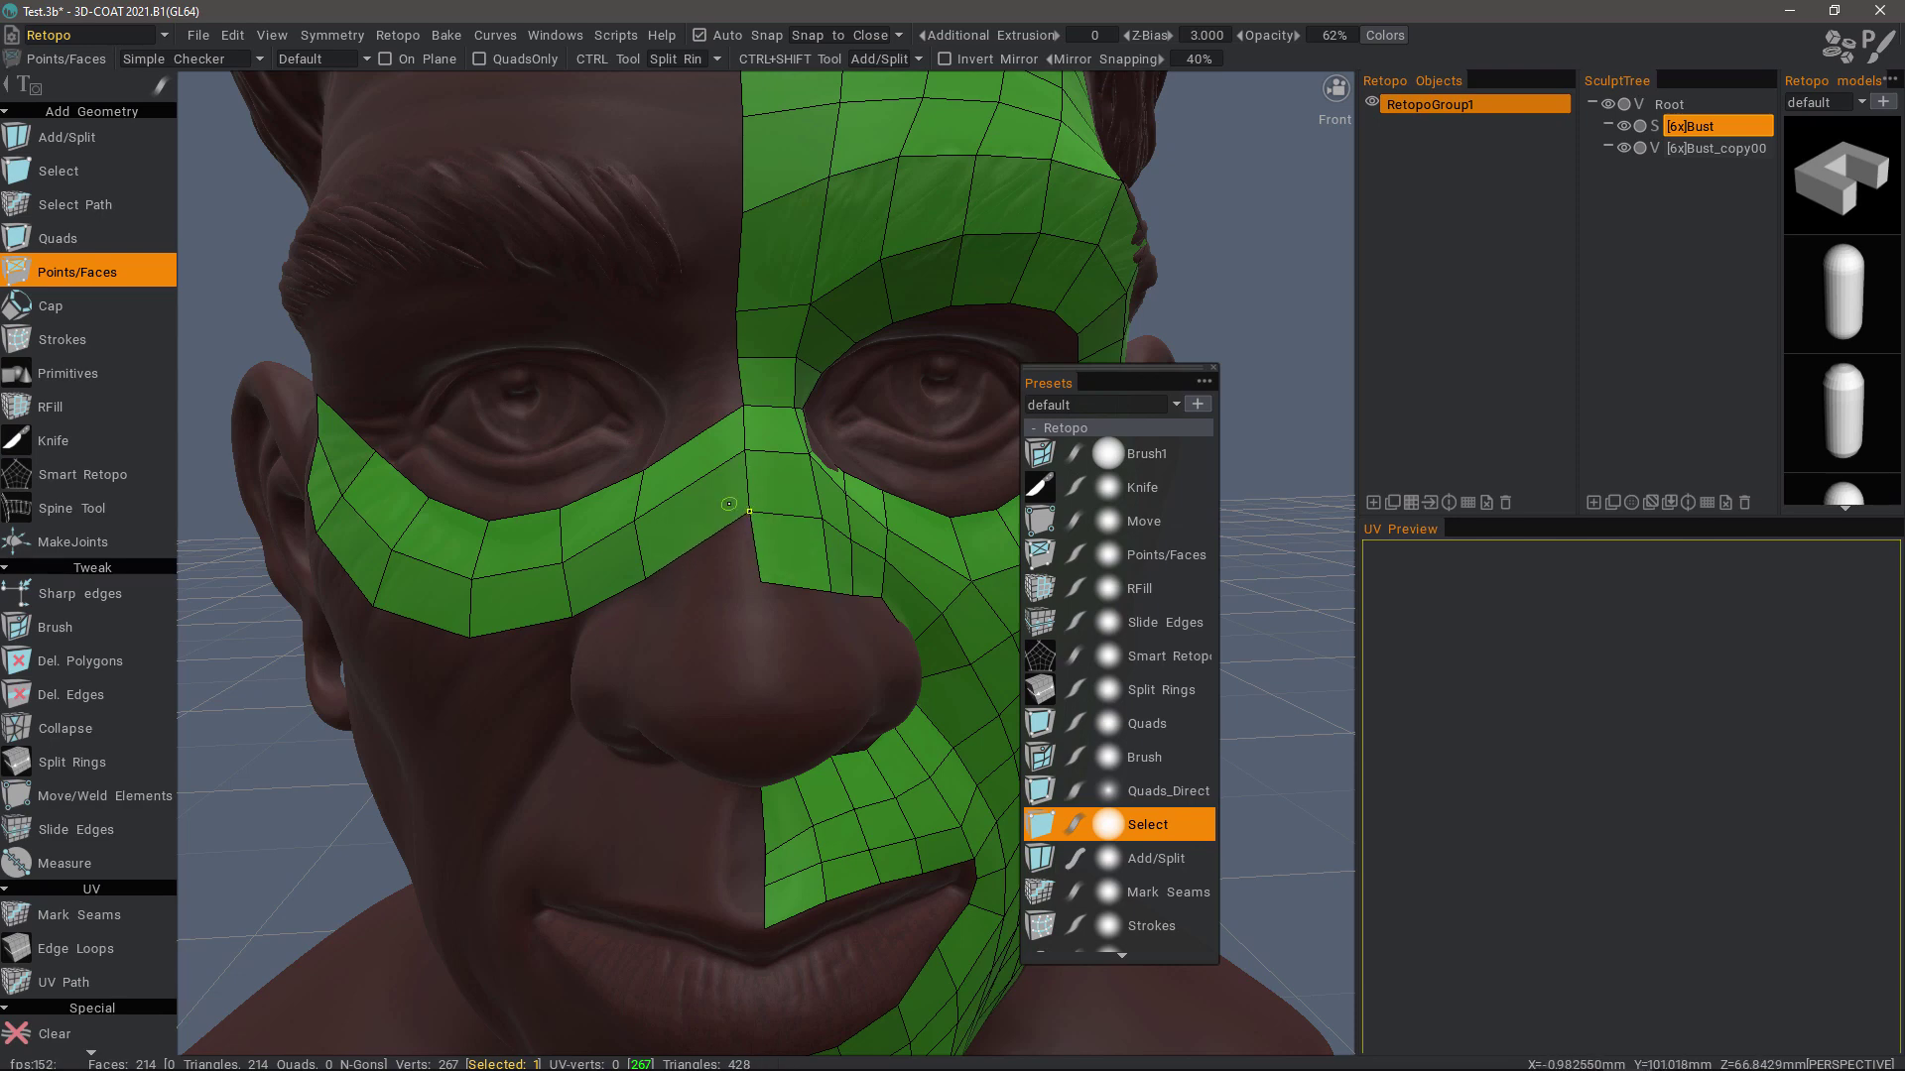
Orbit the head from side, front and angled views to inspect the band's join
alt+drag(728, 504, 216, 791)
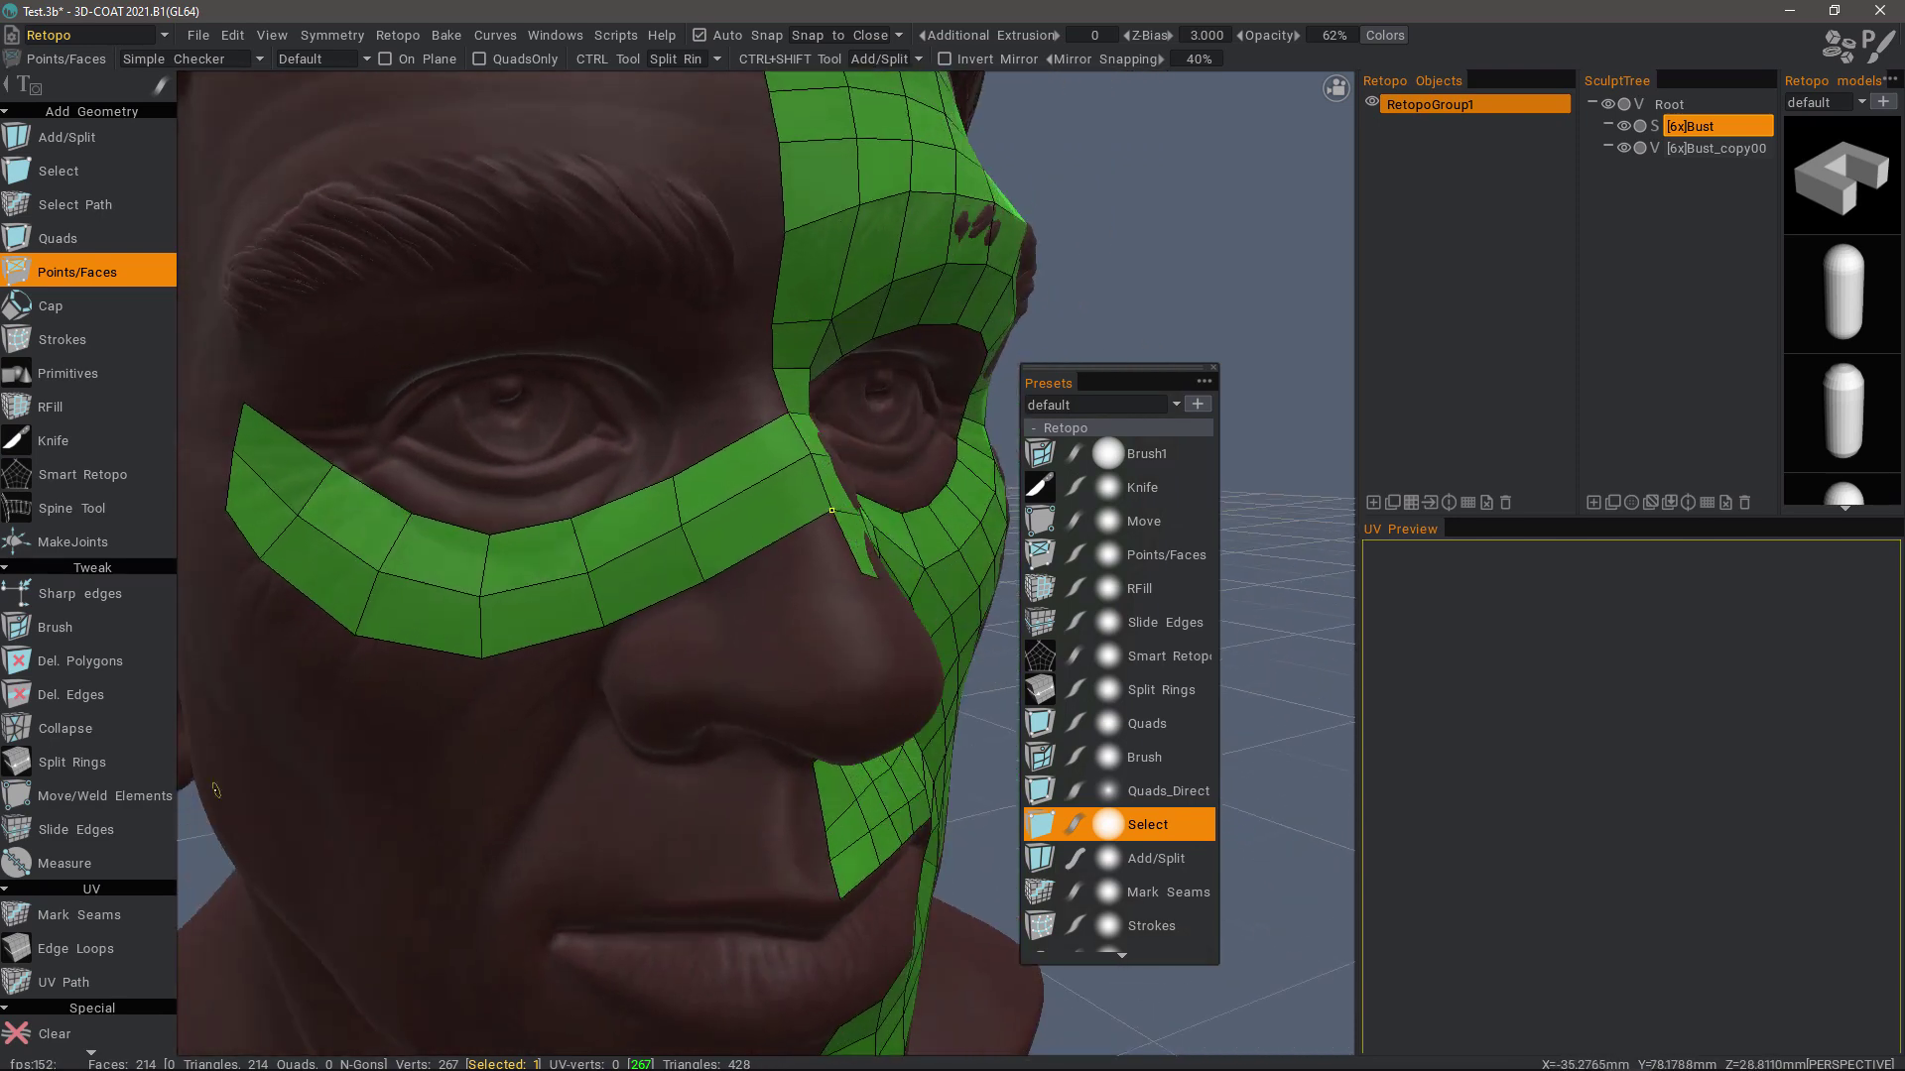
key(KP_1)
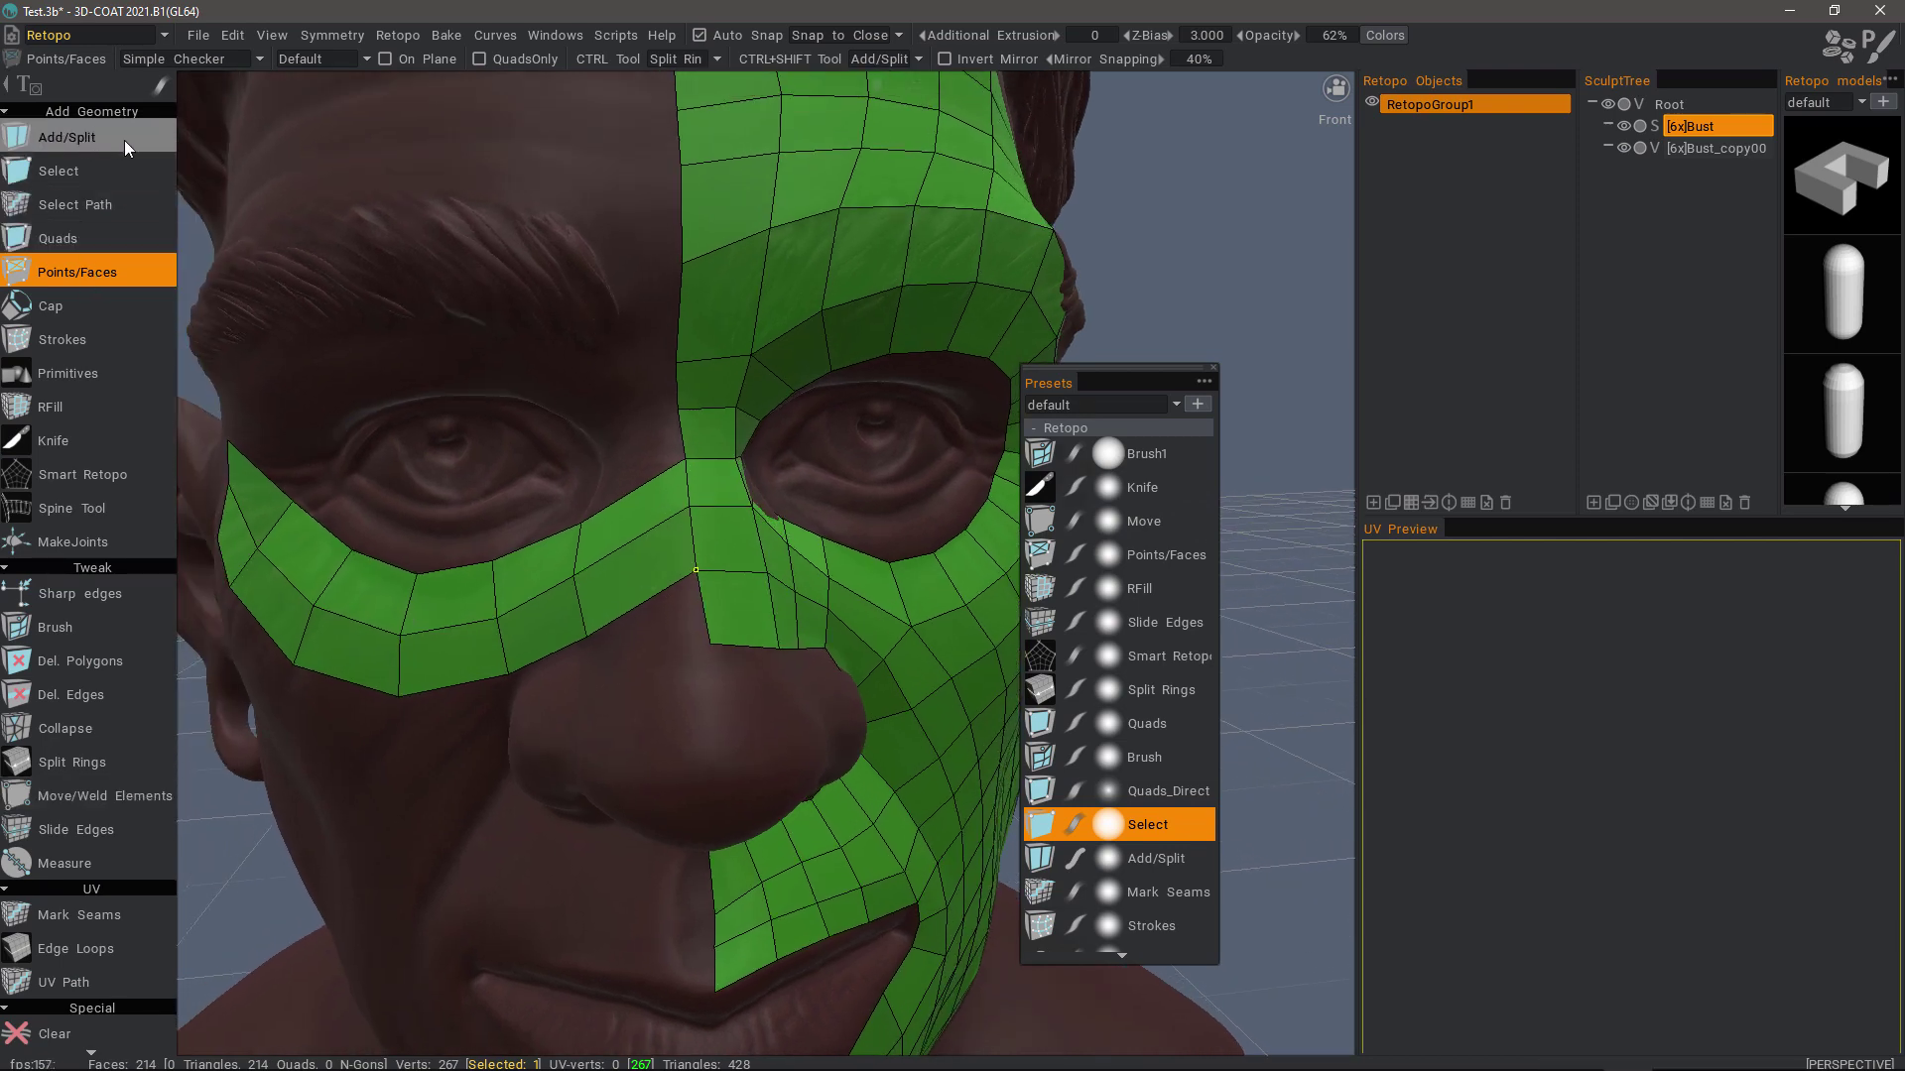
middle_drag(424, 771, 424, 771)
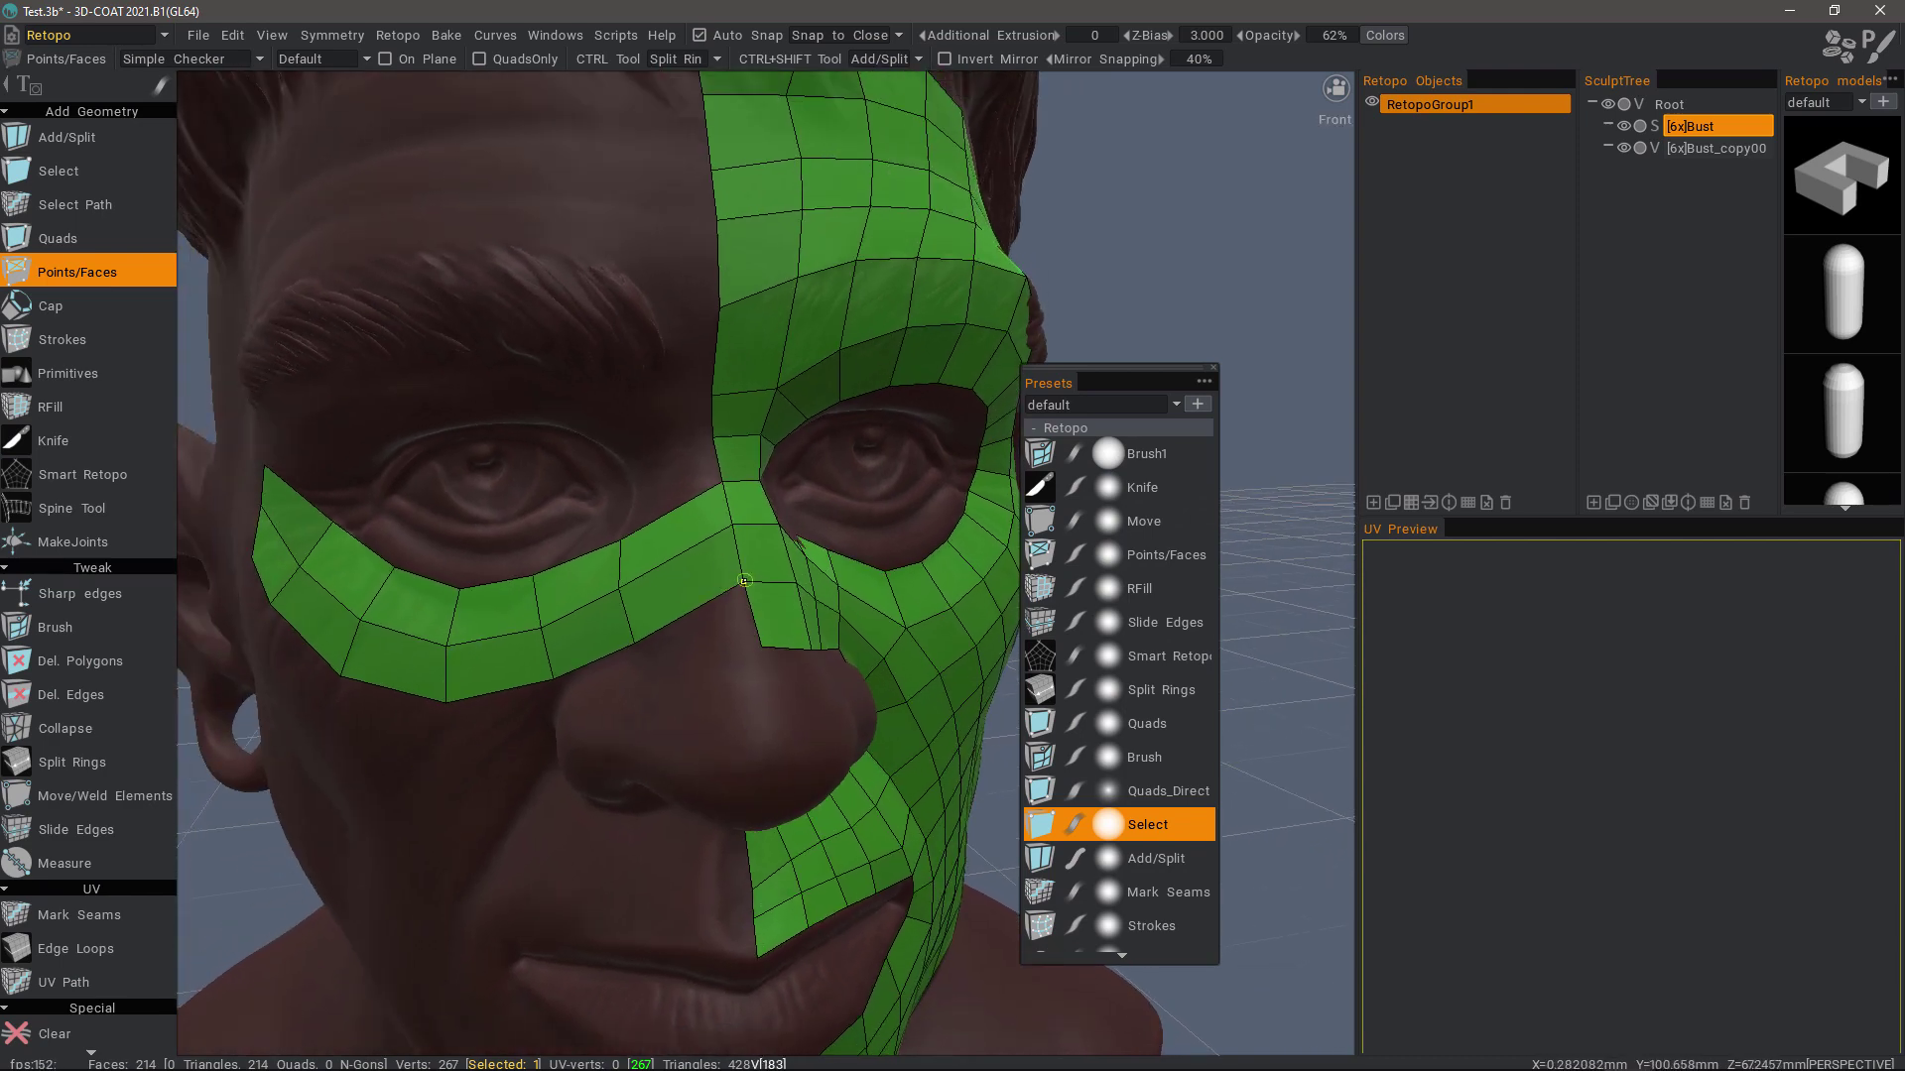
middle_drag(744, 579, 595, 616)
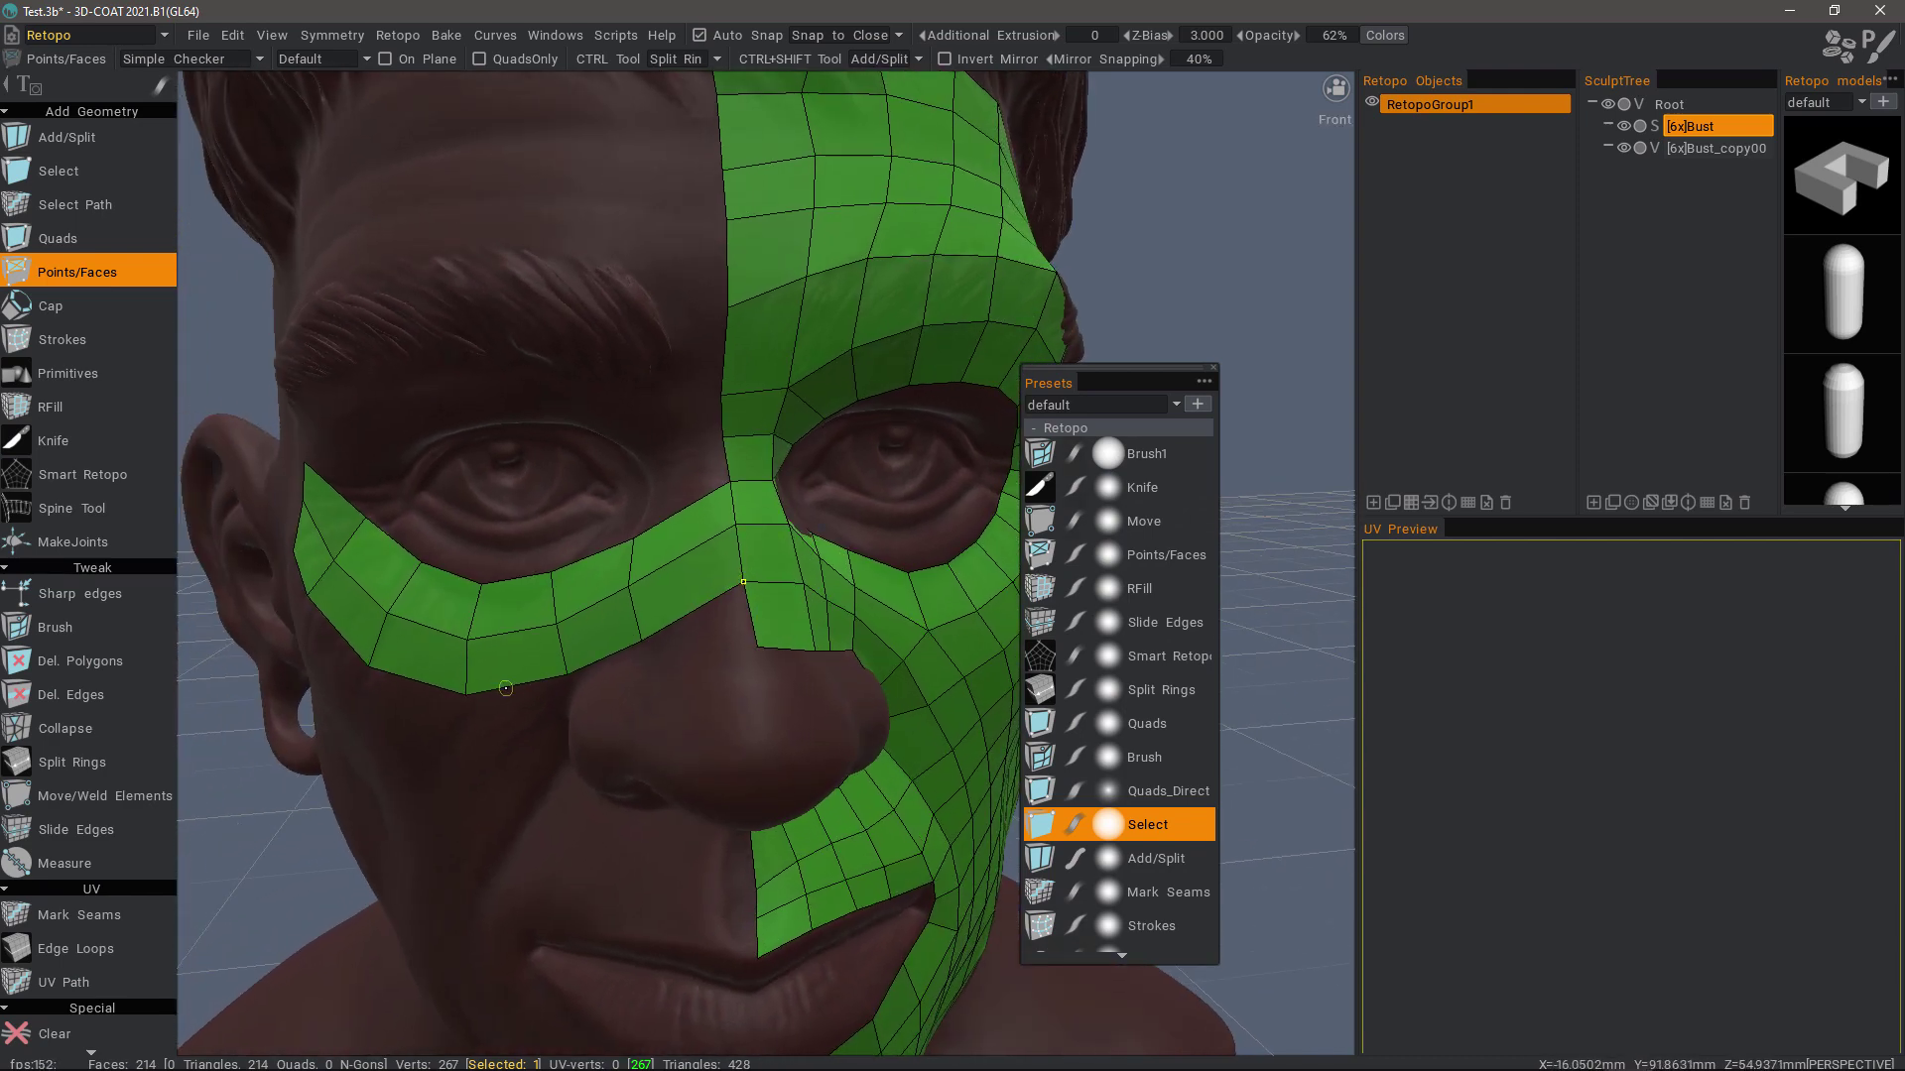